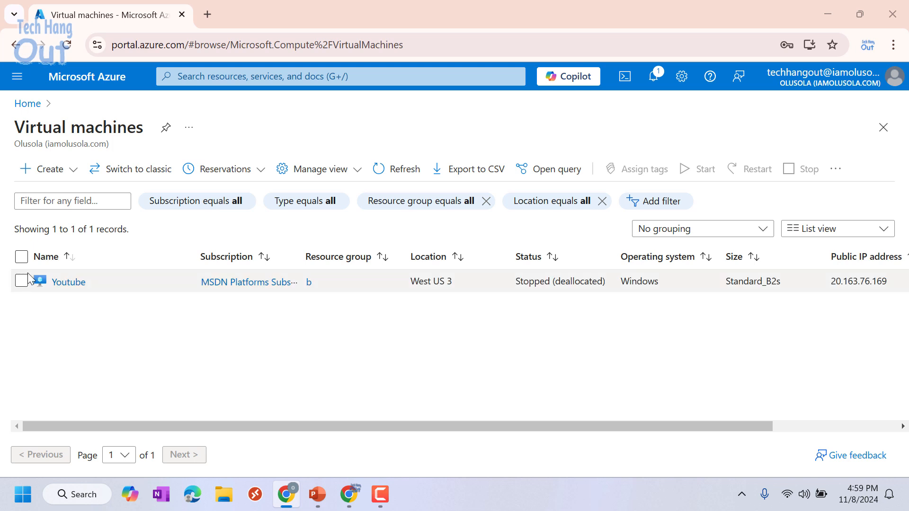
- Begin a new Azure virtual machine and create the resource group techhangout for it
click(74, 171)
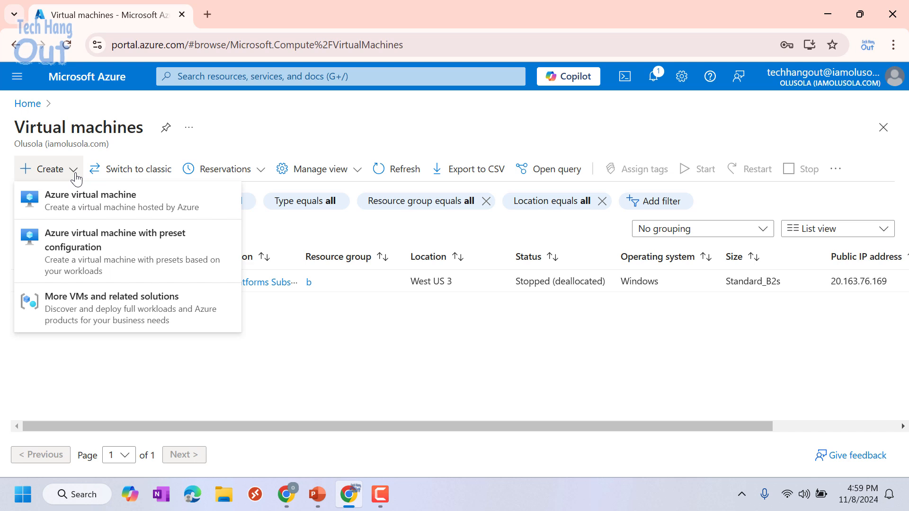
click(83, 207)
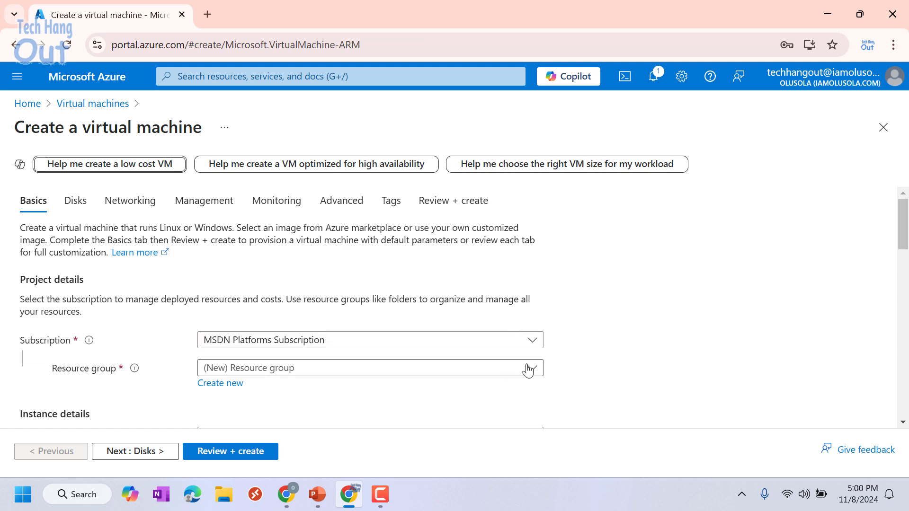
scroll(636, 338, down, 2)
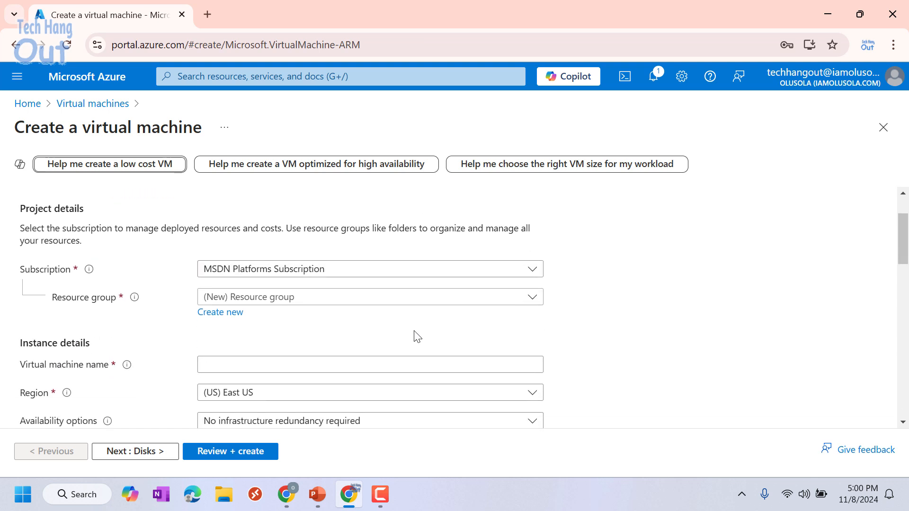
click(216, 316)
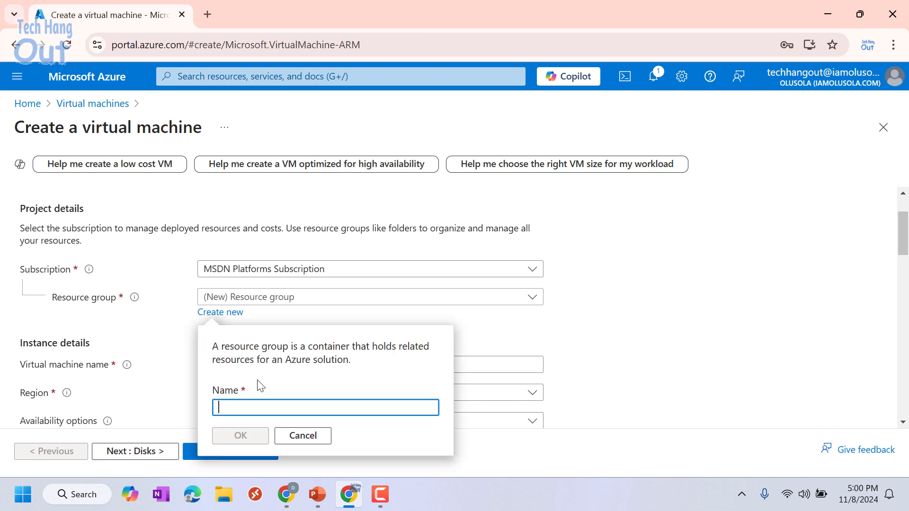
text(t)
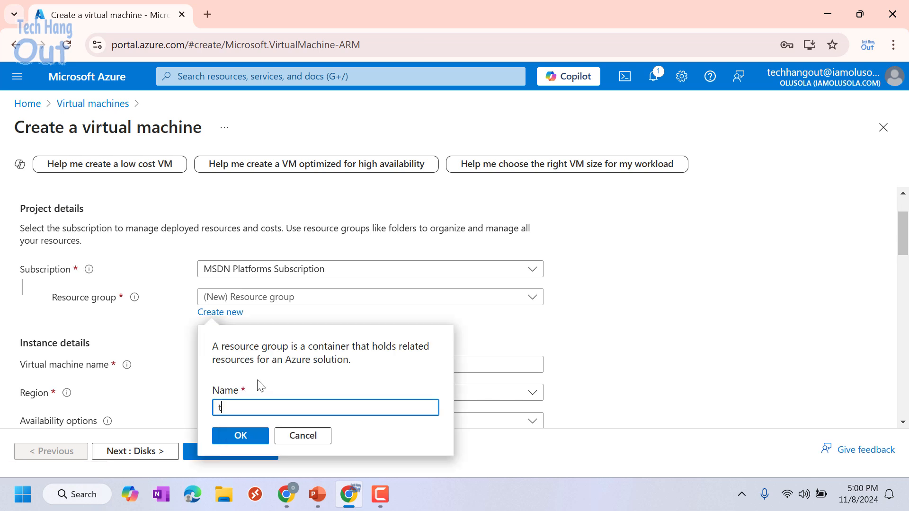
text(echha)
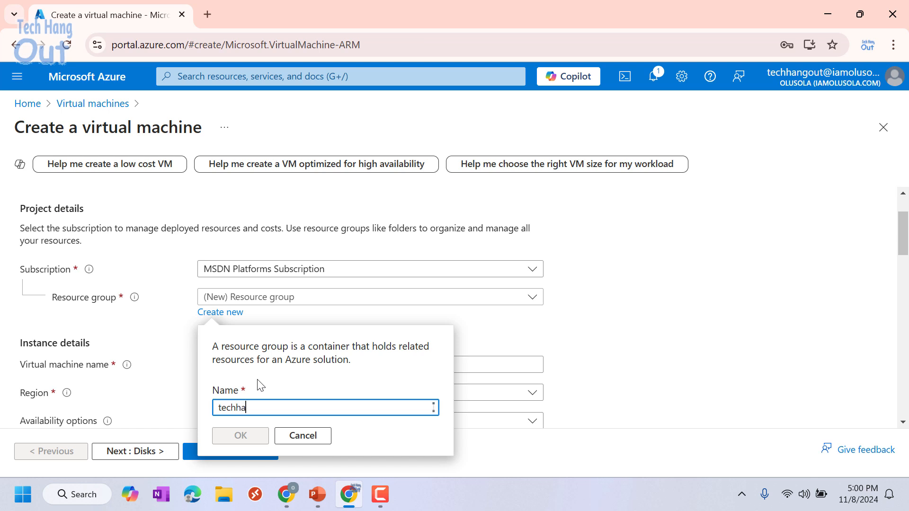
text(ngout)
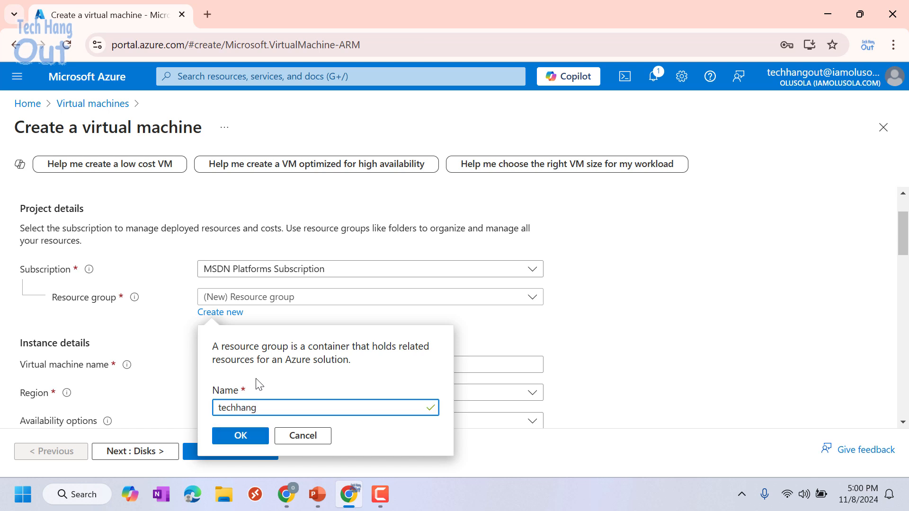
click(247, 434)
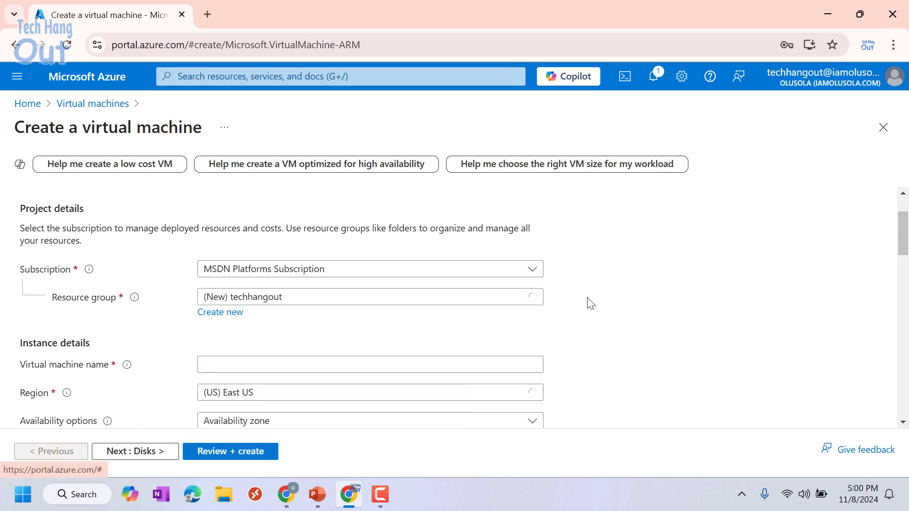
scroll(587, 304, down, 3)
scroll(581, 279, up, 1)
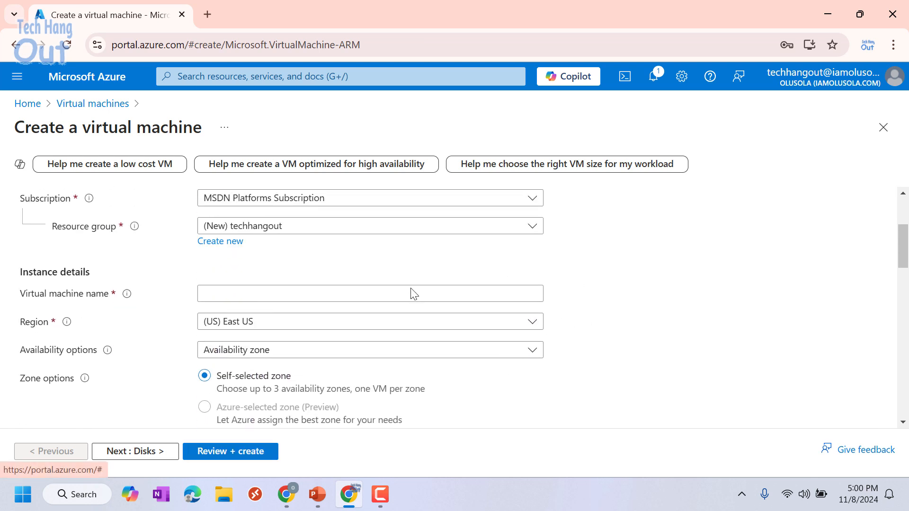
- Enter tech as the virtual machine name
click(257, 294)
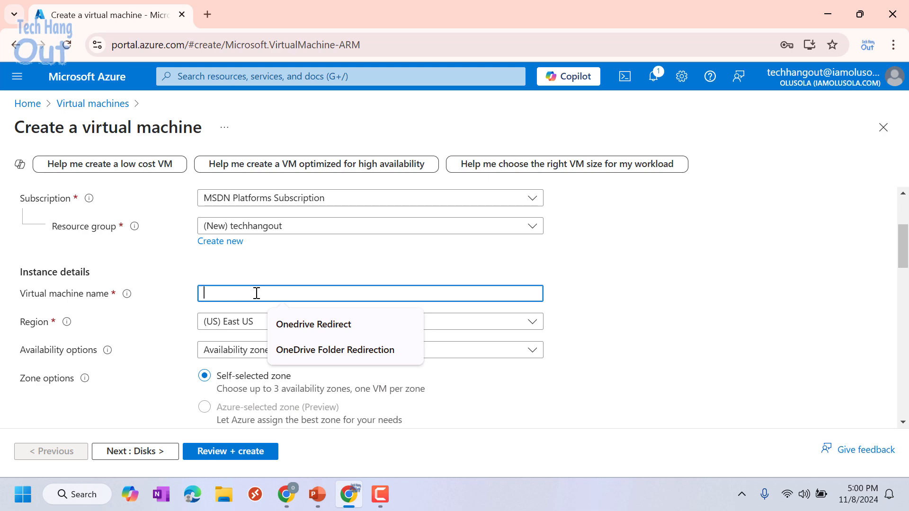
text(tech)
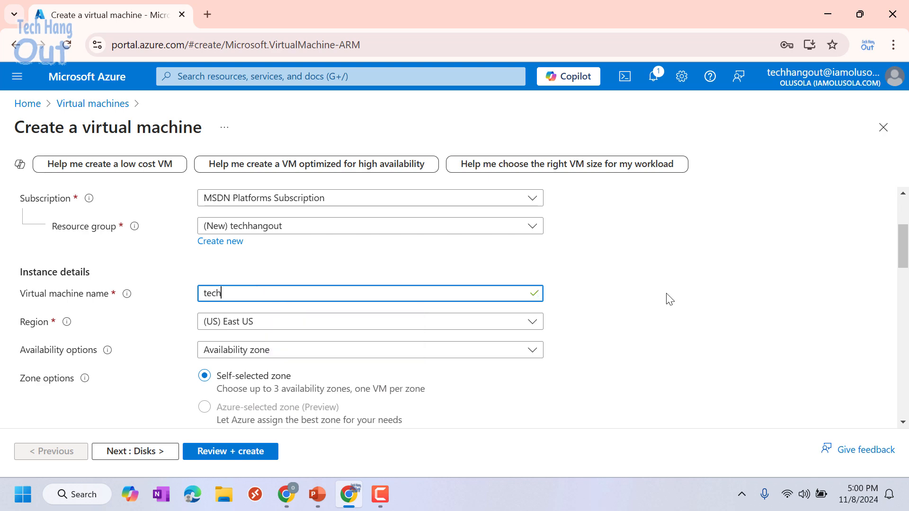
scroll(689, 298, down, 3)
scroll(679, 294, up, 3)
- Set availability to no infrastructure redundancy required and security type to Standard
click(532, 350)
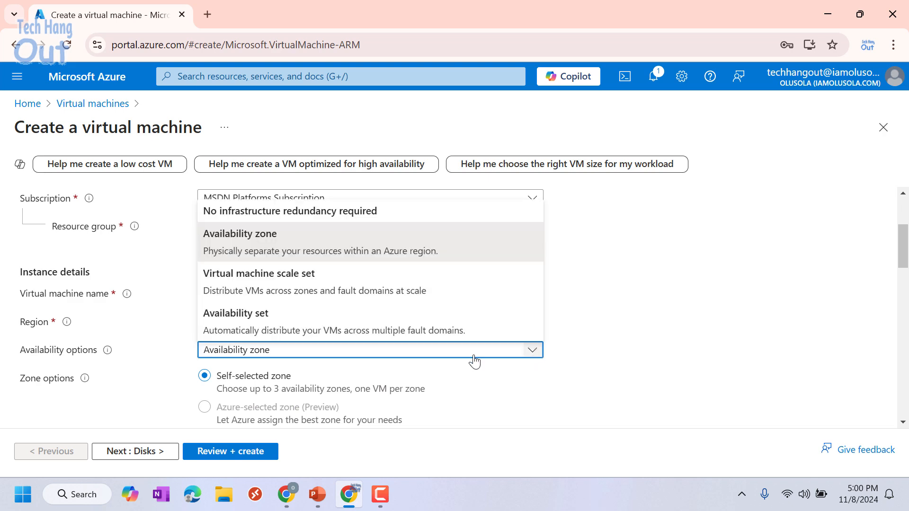
click(330, 213)
scroll(568, 303, down, 3)
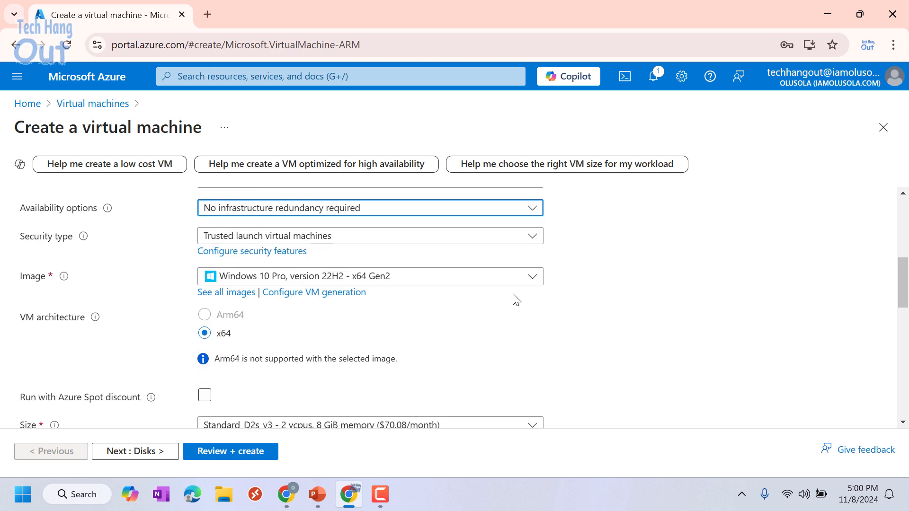
click(535, 237)
click(523, 256)
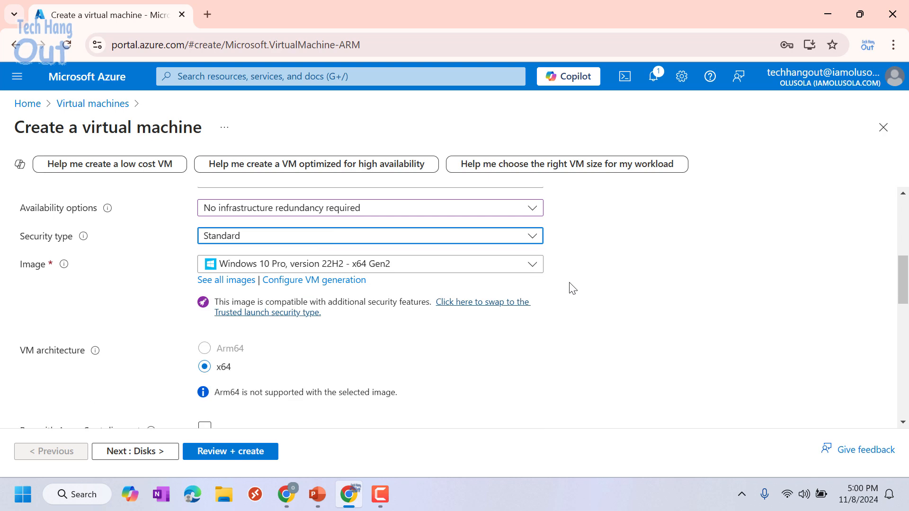
scroll(558, 295, down, 2)
scroll(487, 295, down, 2)
scroll(544, 286, up, 5)
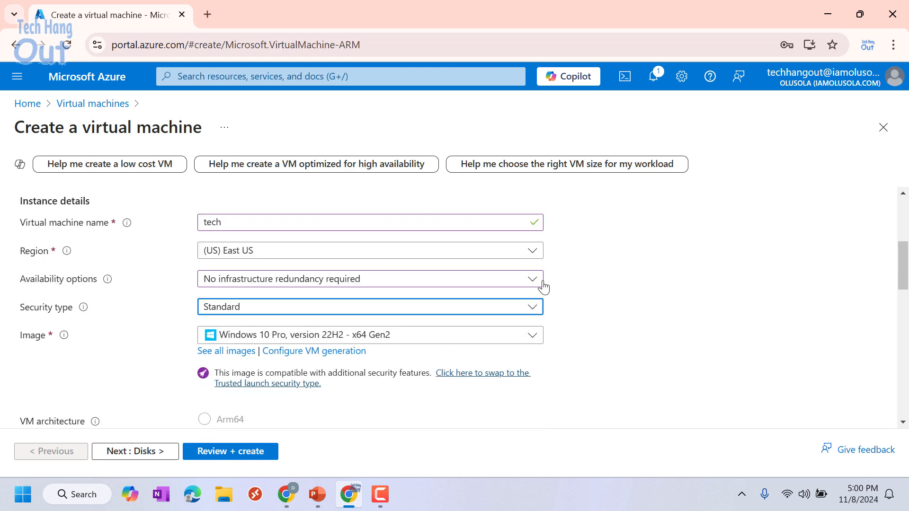
scroll(560, 286, down, 6)
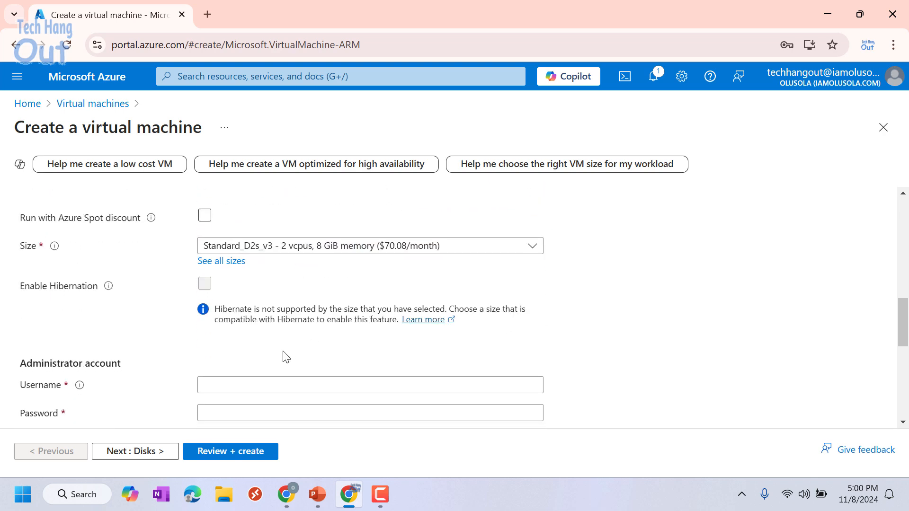
- Set the administrator username to tech and type a password
click(261, 384)
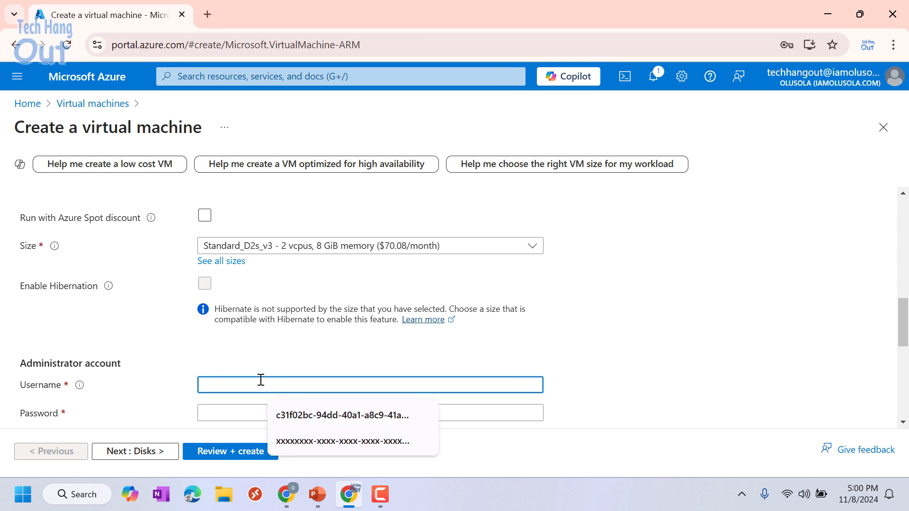
text(tech)
click(246, 412)
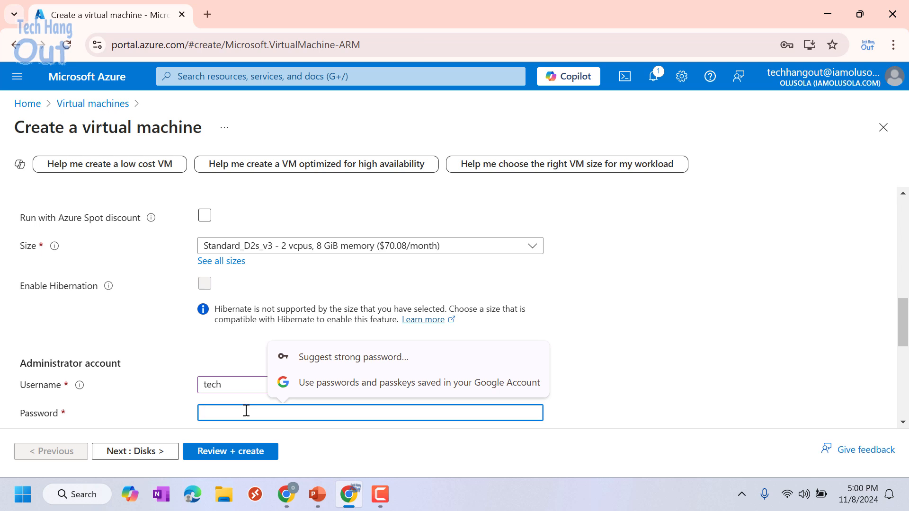
text(***********)
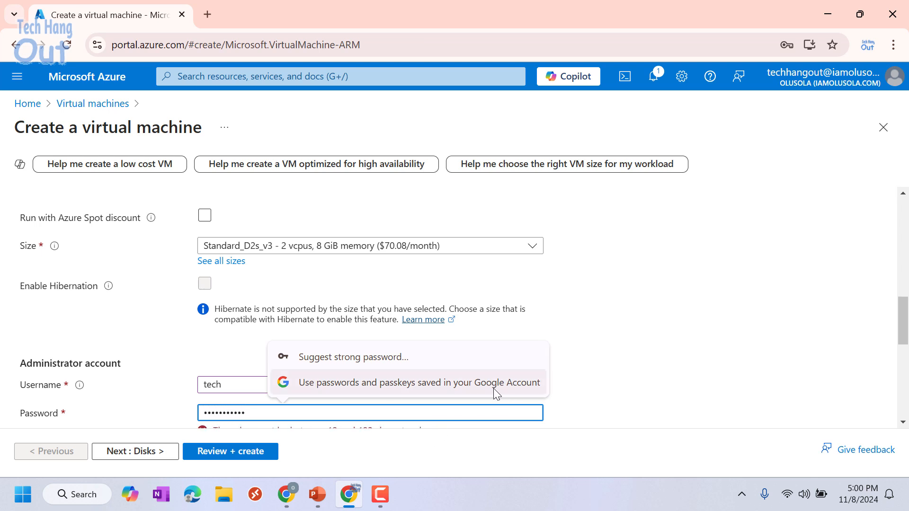
- Replace the too-short password with a longer one and enter the confirmation
scroll(720, 321, down, 3)
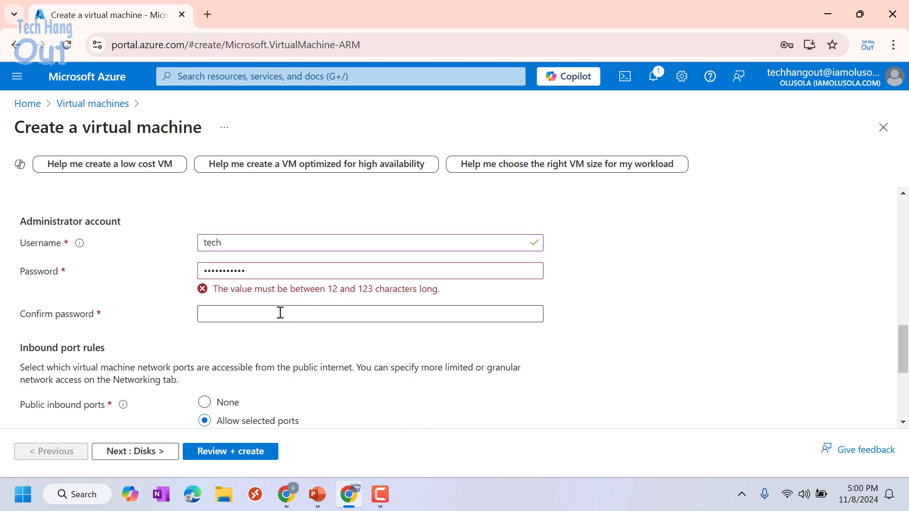
click(280, 312)
drag(255, 267, 184, 270)
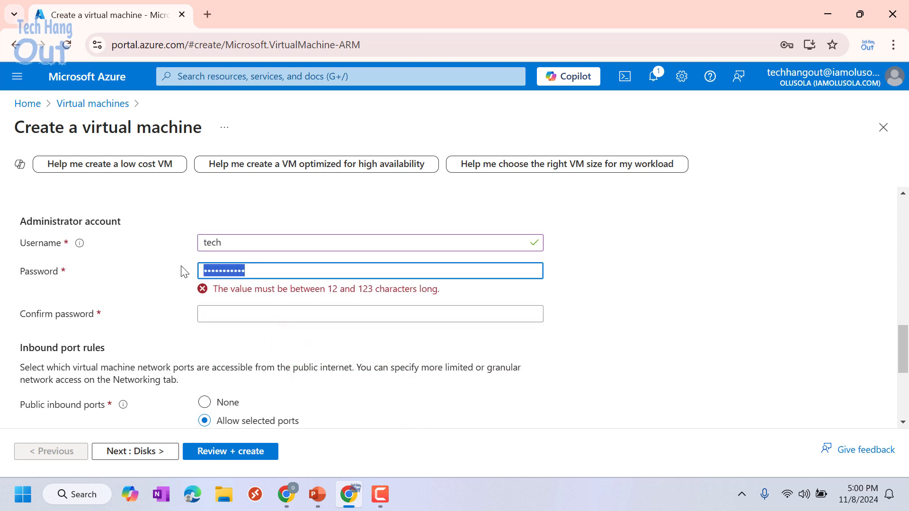
key(BackSpace)
text(****)
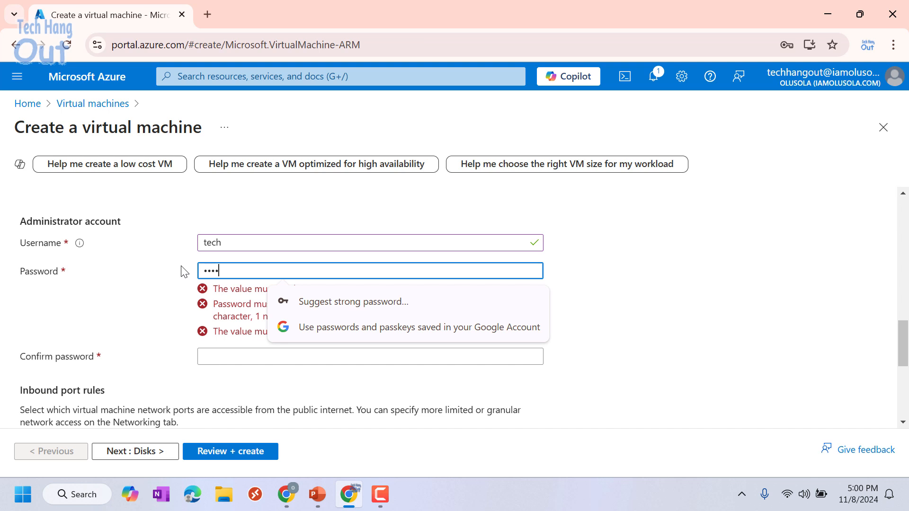
text(******)
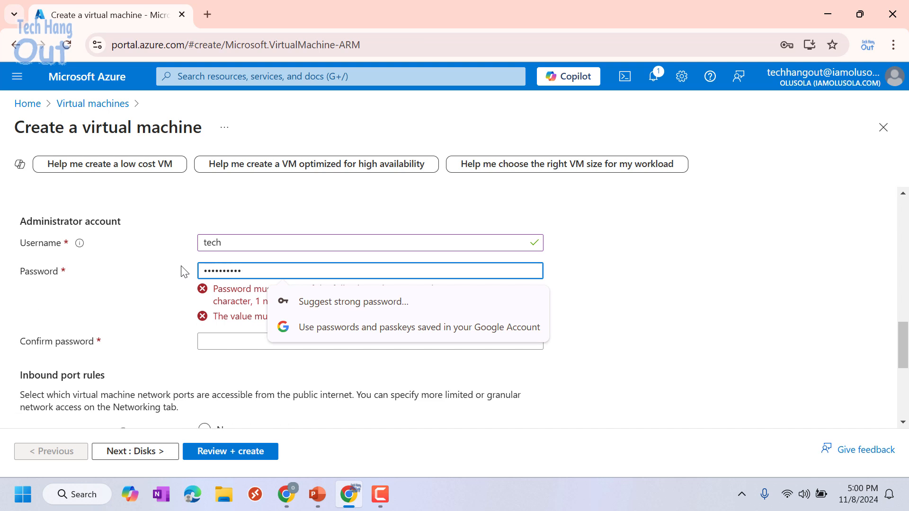
text(**)
click(243, 298)
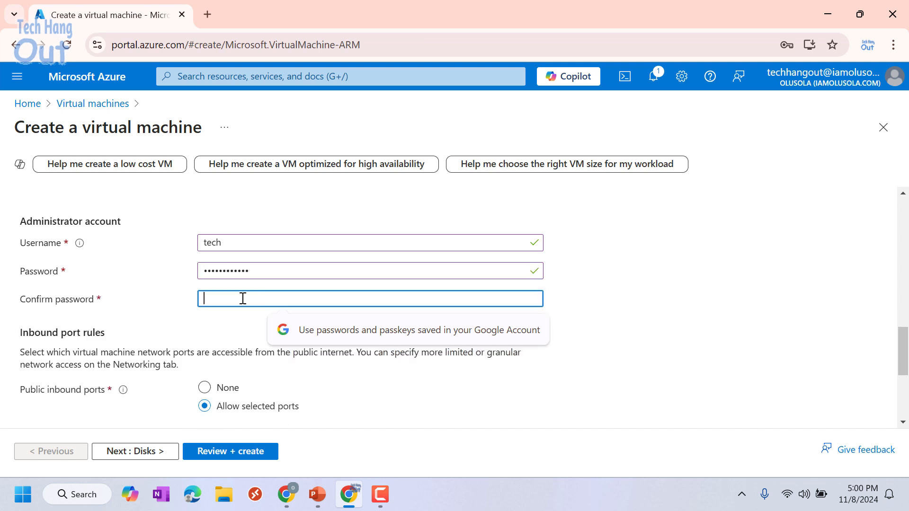
text(*******)
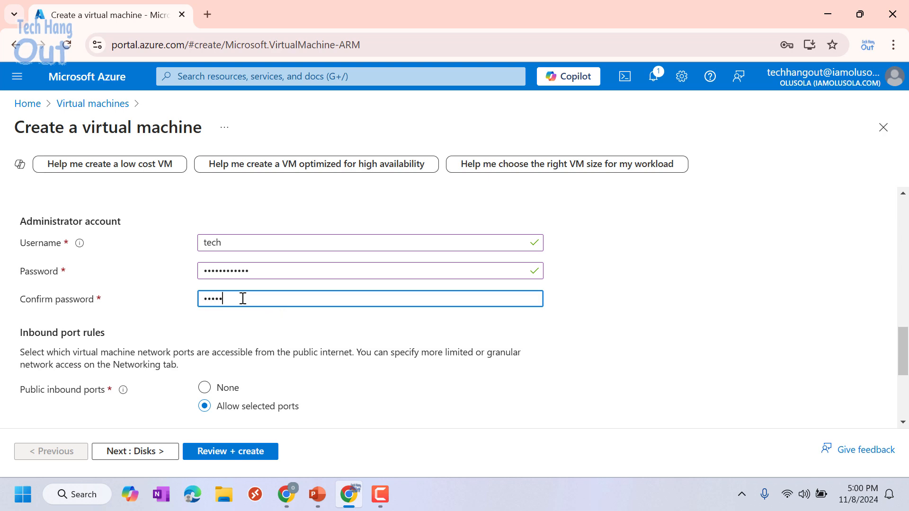
text(*****)
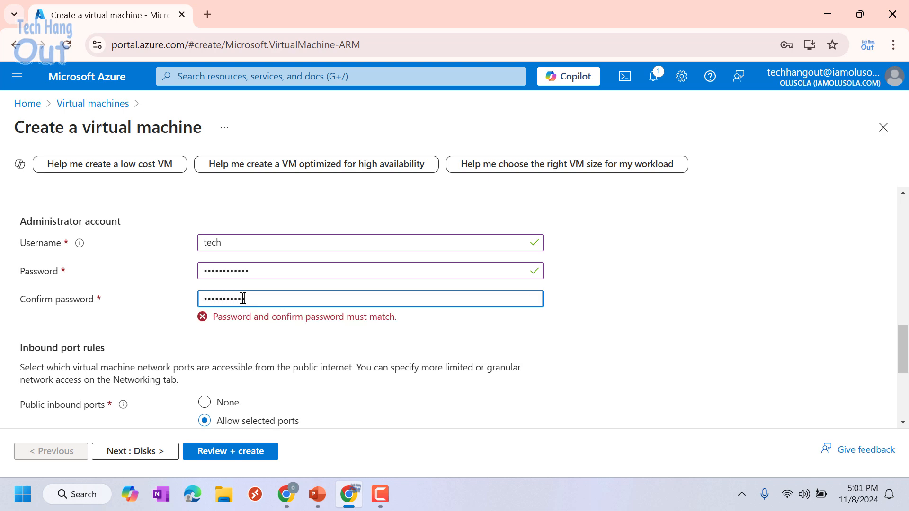
text(*)
- Tick the Windows 10/11 multi-tenant licensing eligibility confirmation
scroll(474, 345, down, 5)
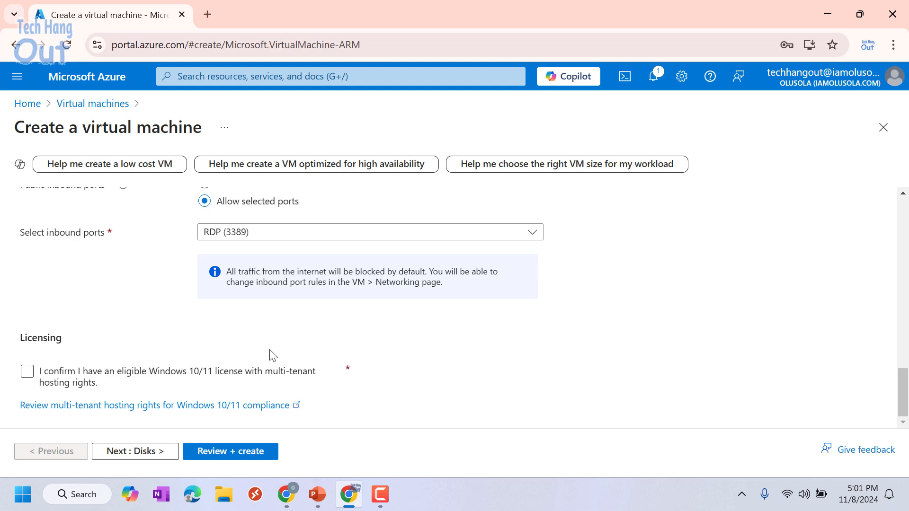
click(28, 372)
scroll(653, 308, up, 10)
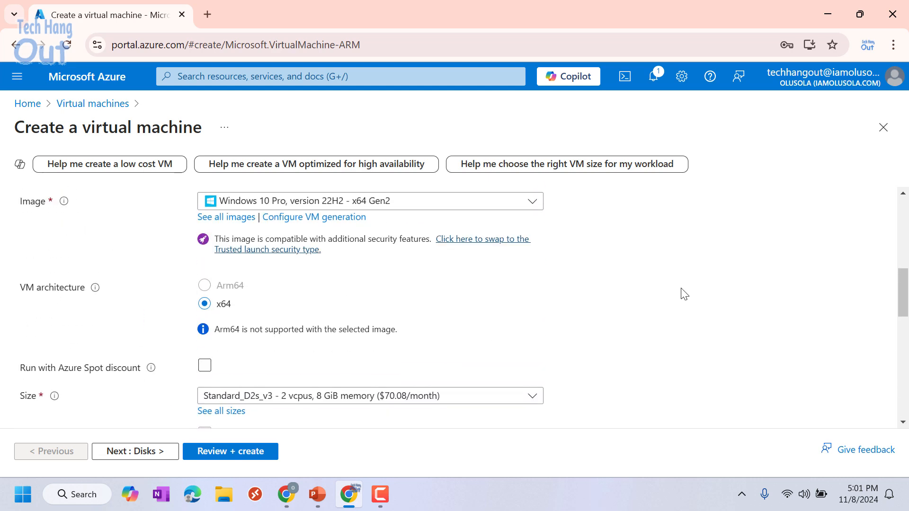
scroll(681, 305, up, 10)
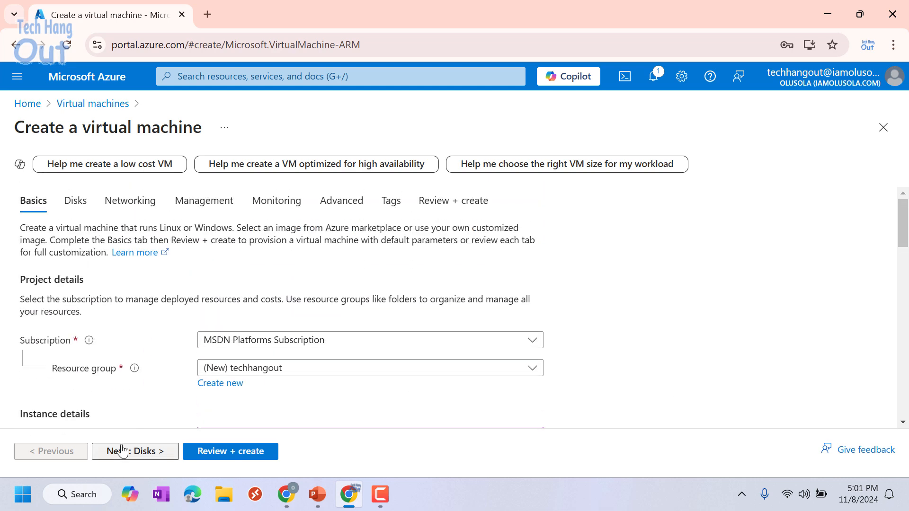
- Advance through Disks and Networking to Management, dismissing Chrome's save-password prompt
click(141, 451)
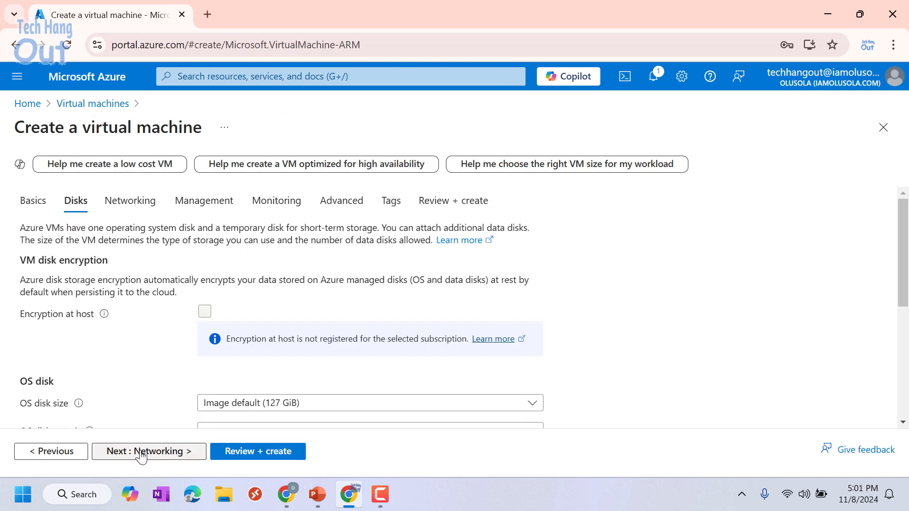
click(141, 452)
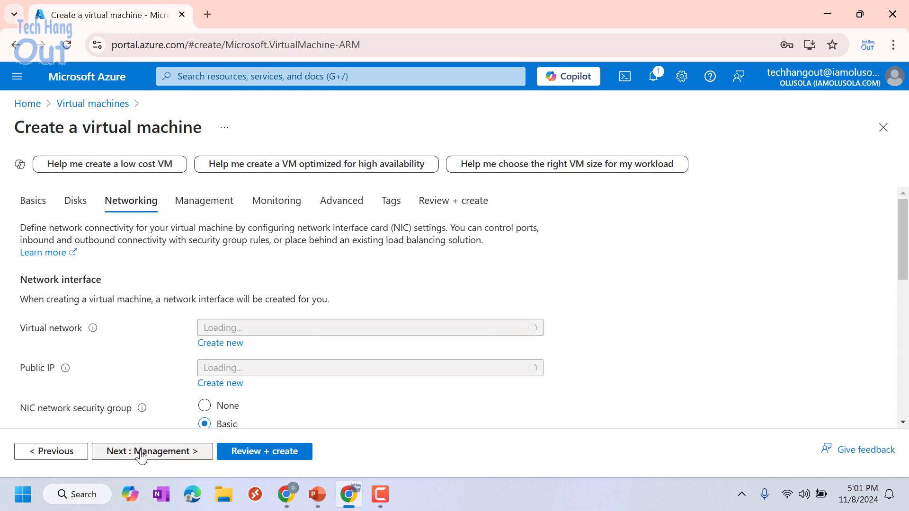
click(141, 451)
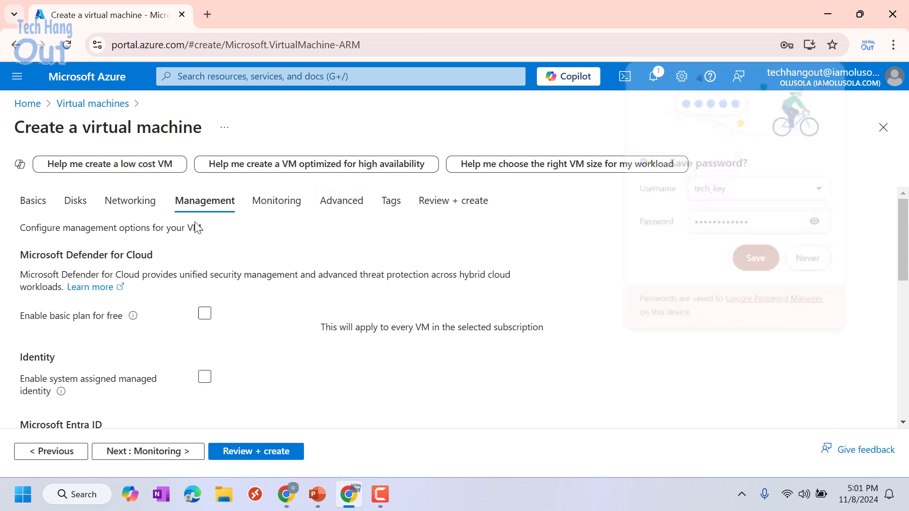
click(826, 80)
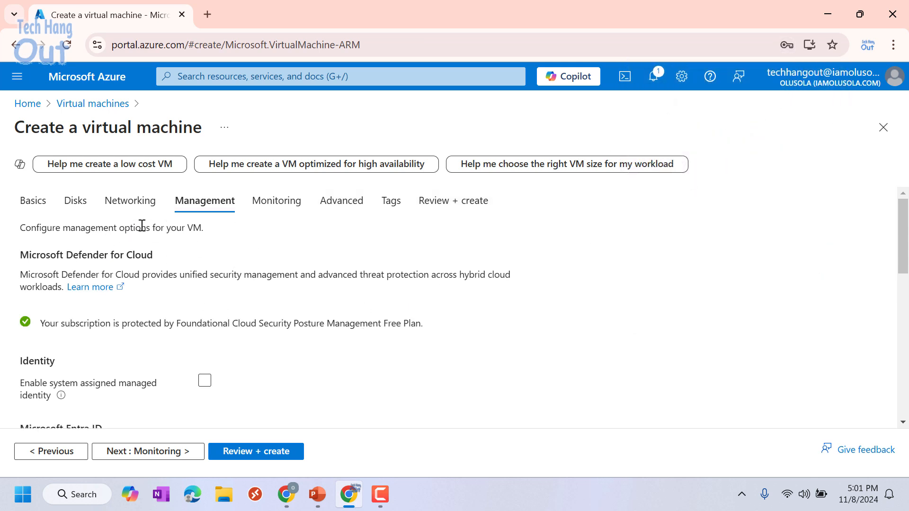
scroll(237, 308, down, 3)
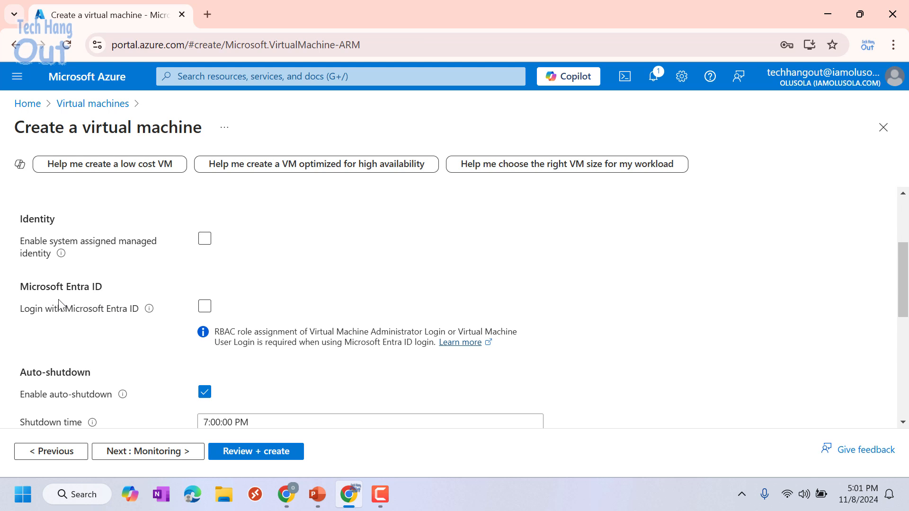
- Turn on system-assigned managed identity and Login with Microsoft Entra ID, then run Review + create
click(204, 306)
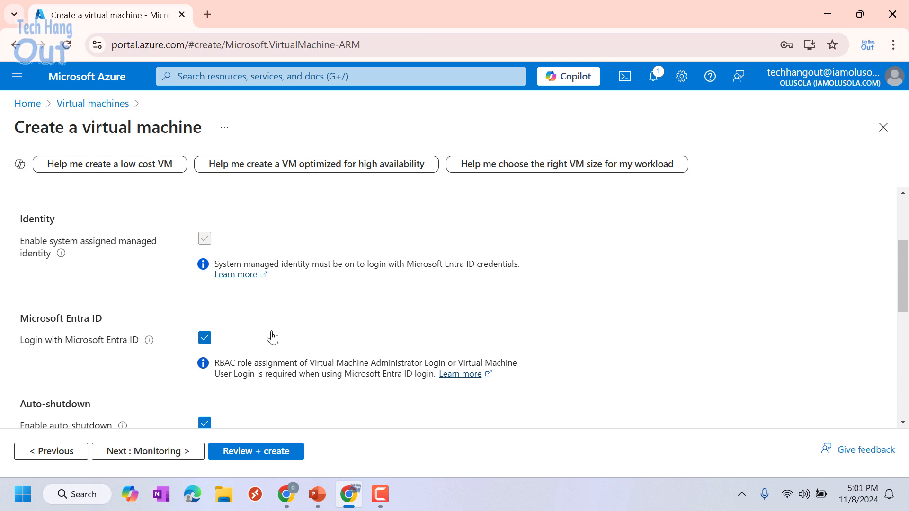
scroll(270, 334, up, 3)
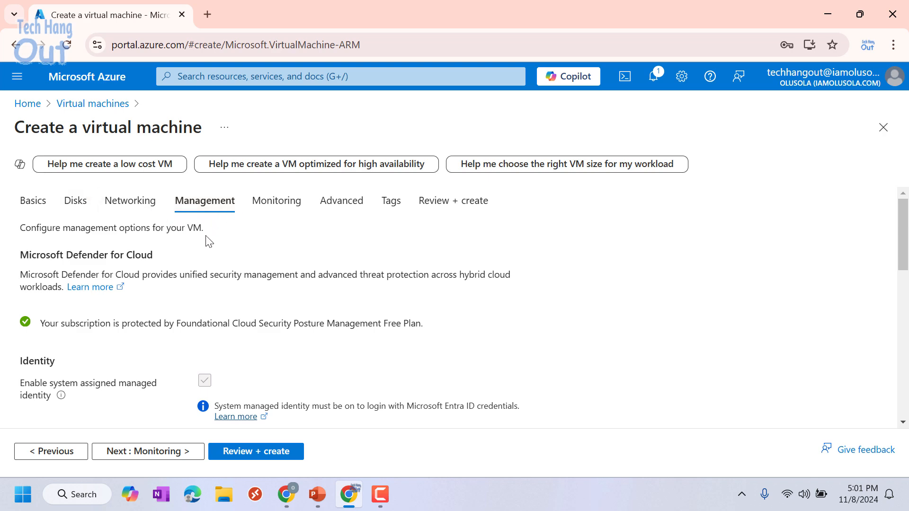
scroll(203, 234, down, 3)
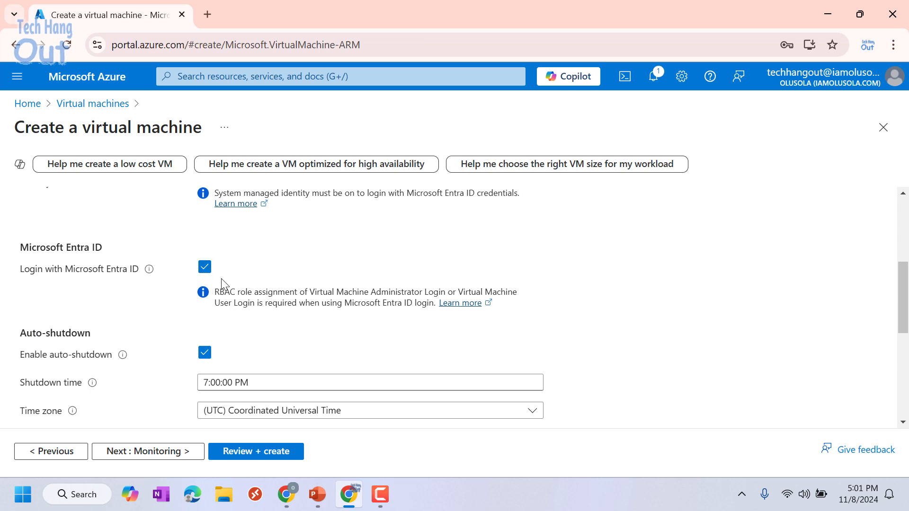
scroll(349, 287, up, 1)
scroll(349, 287, up, 1)
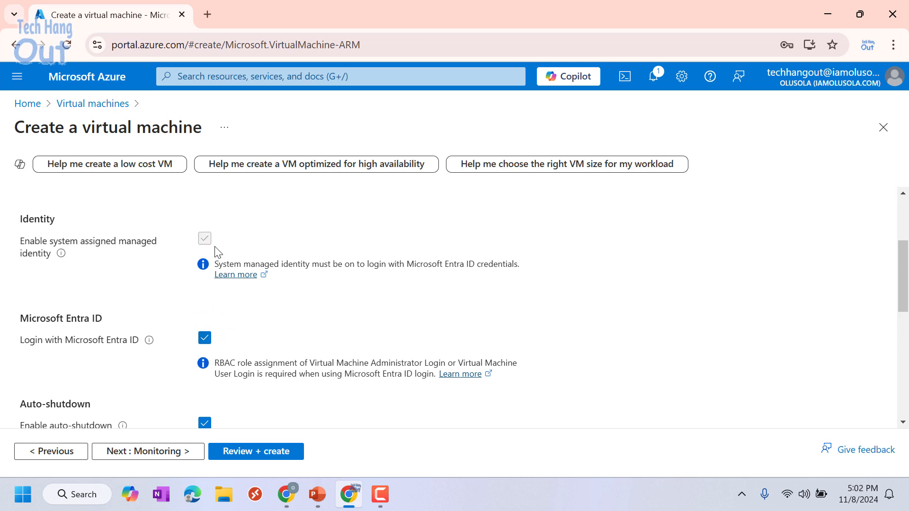
click(205, 338)
click(207, 242)
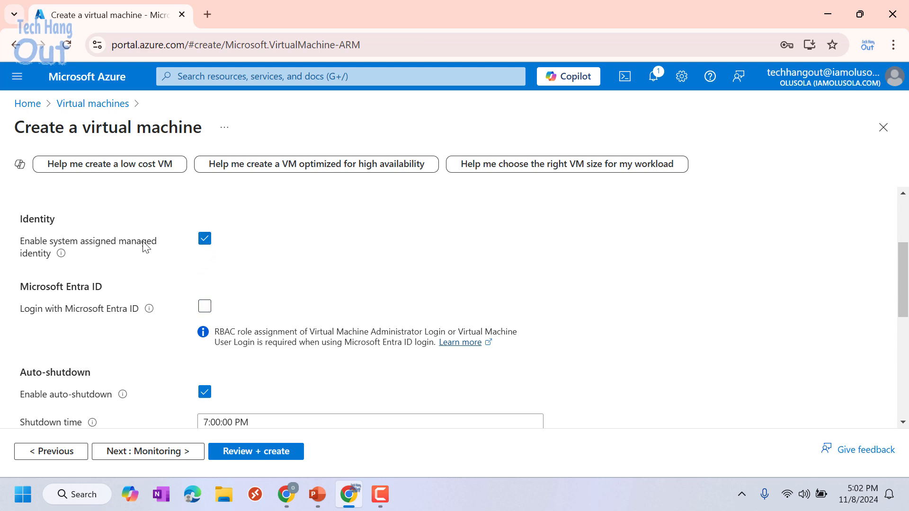
click(204, 307)
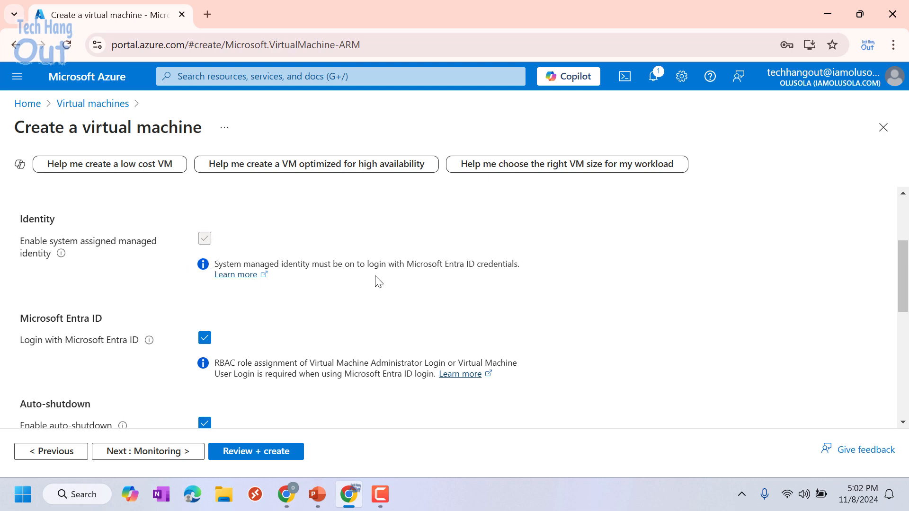
scroll(378, 282, down, 3)
scroll(520, 297, up, 10)
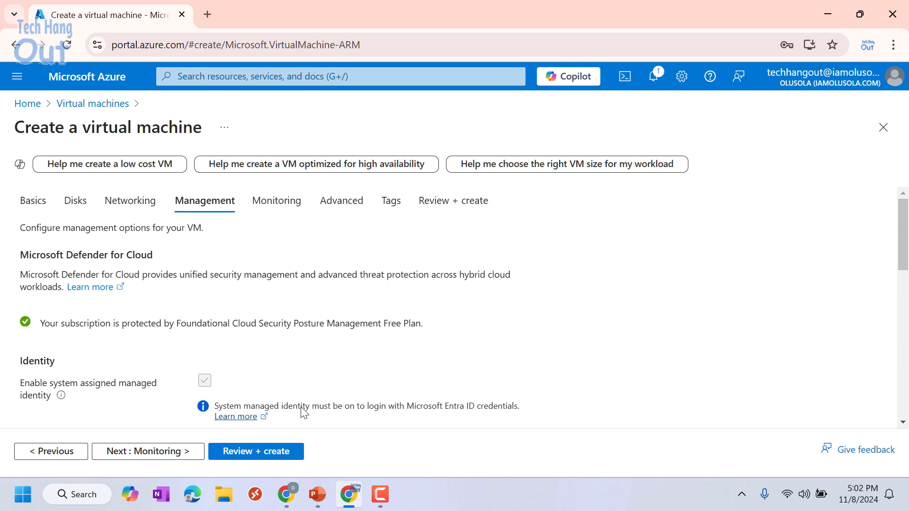
click(260, 453)
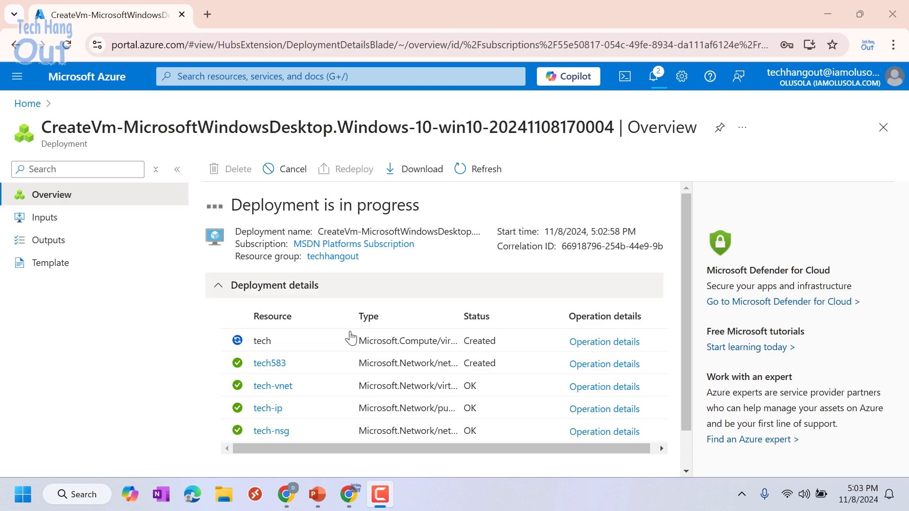
- Return to Home and open the Virtual machines list
click(25, 106)
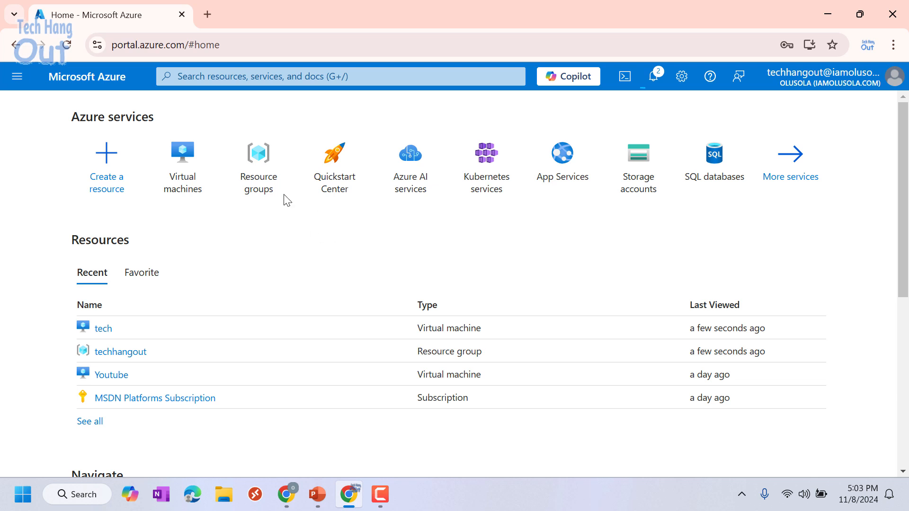
click(183, 170)
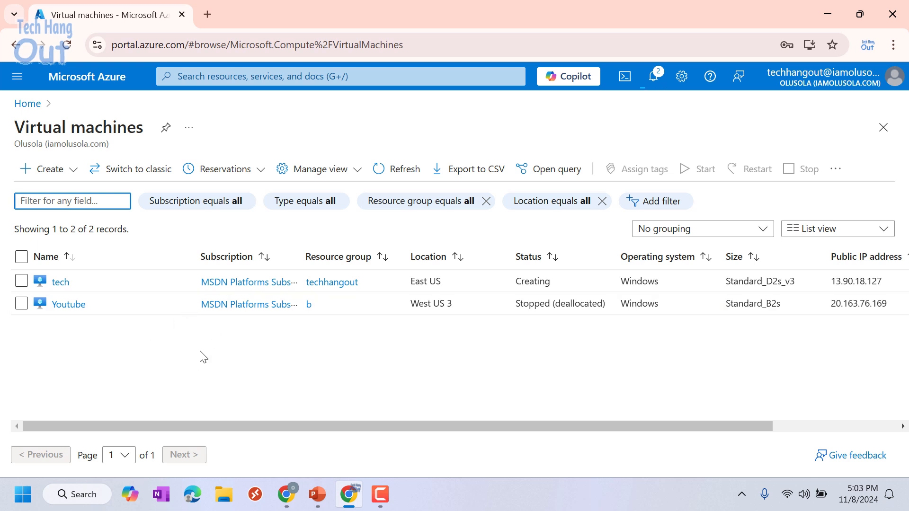
- Start a second Azure VM named tech1 in the existing resource group techhangout
click(70, 176)
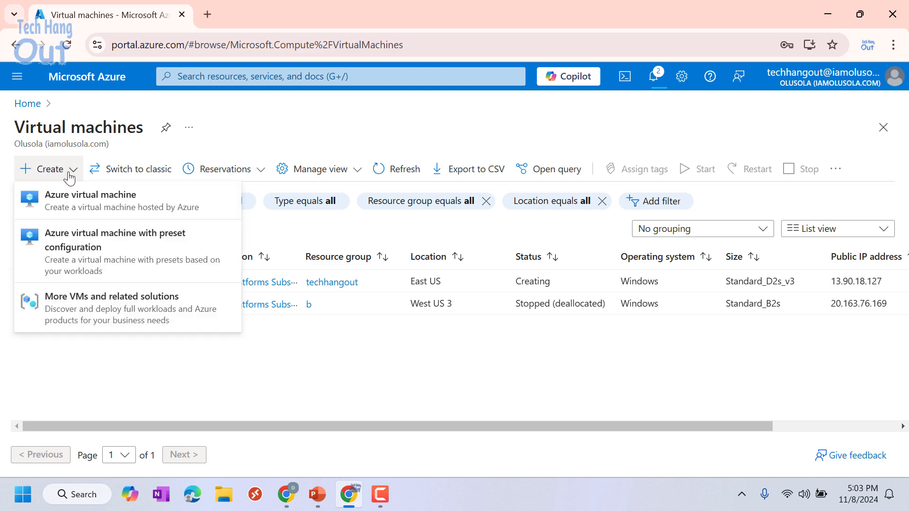
click(73, 215)
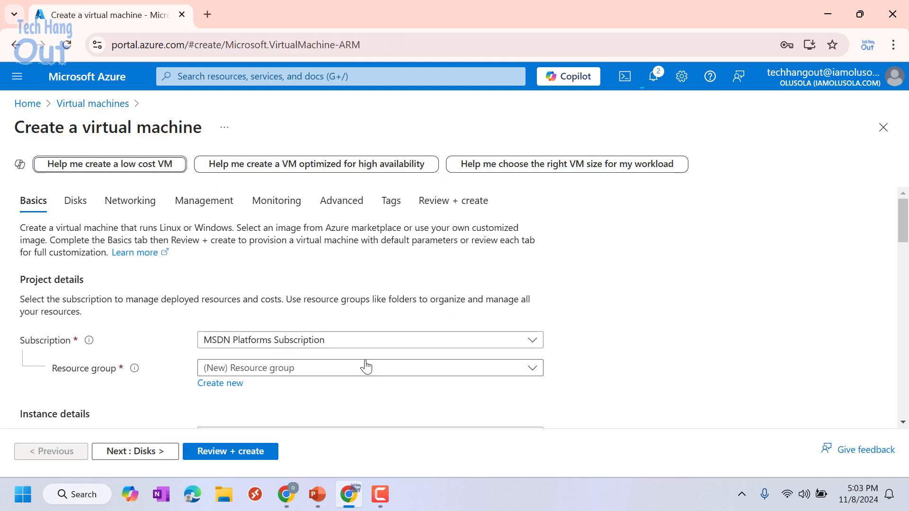
scroll(594, 348, down, 1)
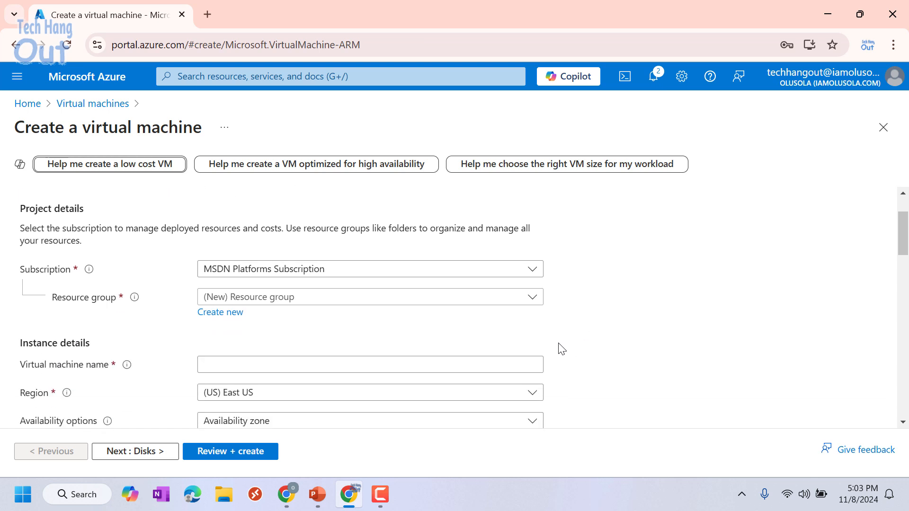
click(533, 298)
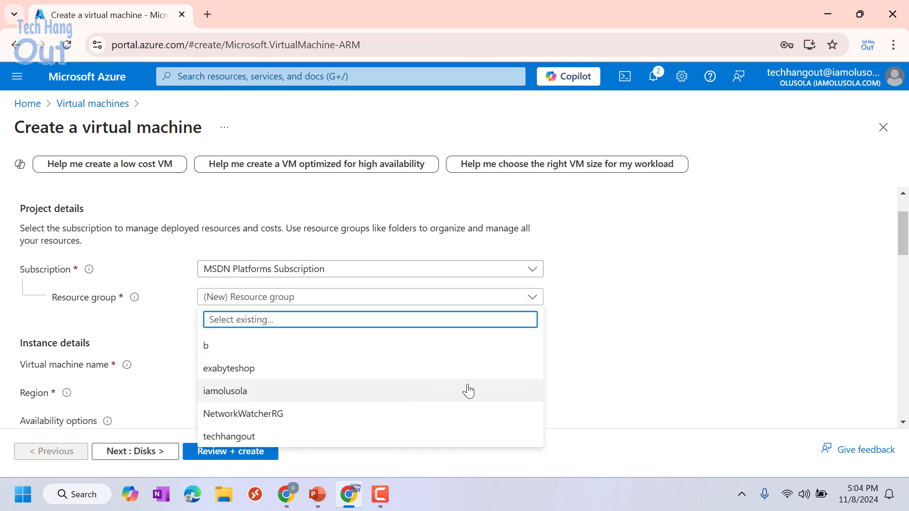
click(647, 327)
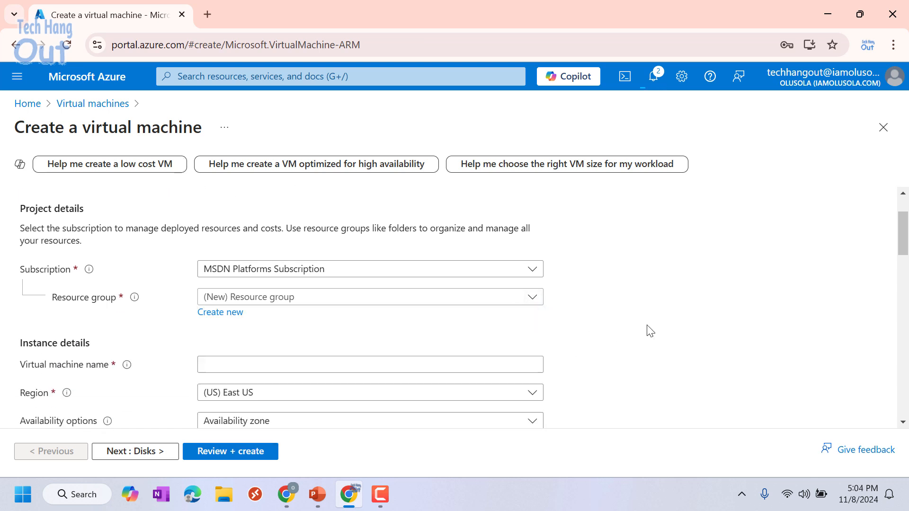
click(536, 298)
click(259, 435)
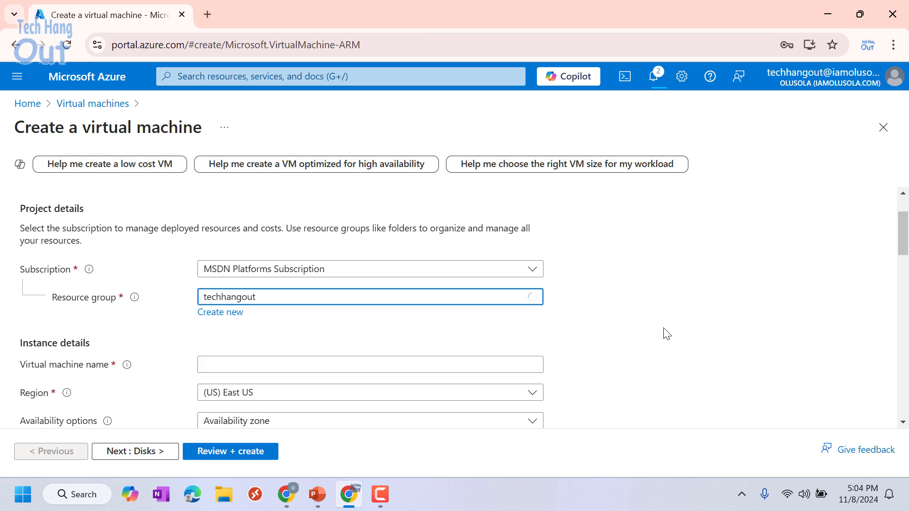
scroll(355, 321, down, 1)
click(317, 293)
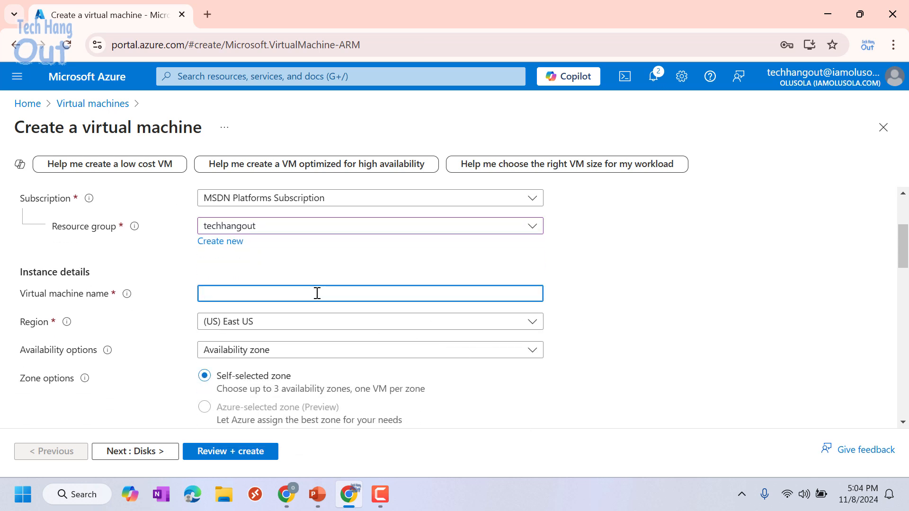
text(tech1)
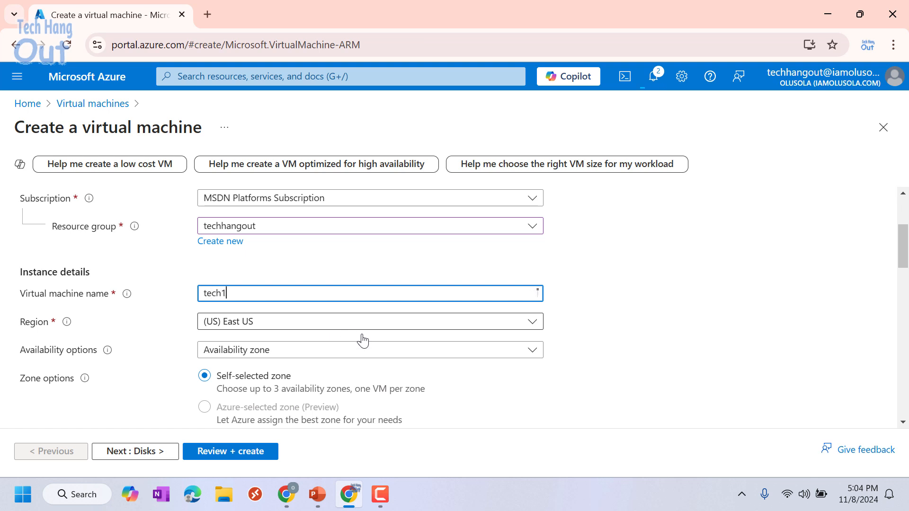
- Choose no infrastructure redundancy required and Standard security type
click(533, 351)
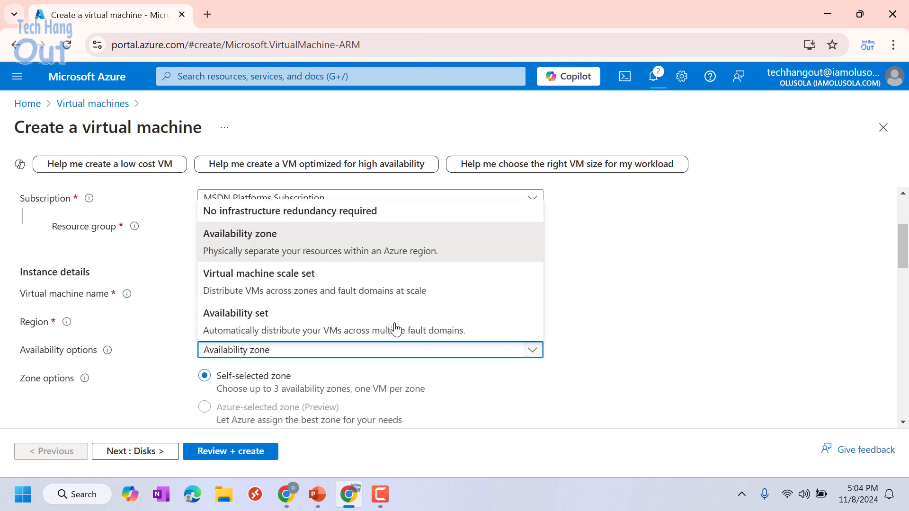
click(314, 210)
scroll(634, 371, down, 3)
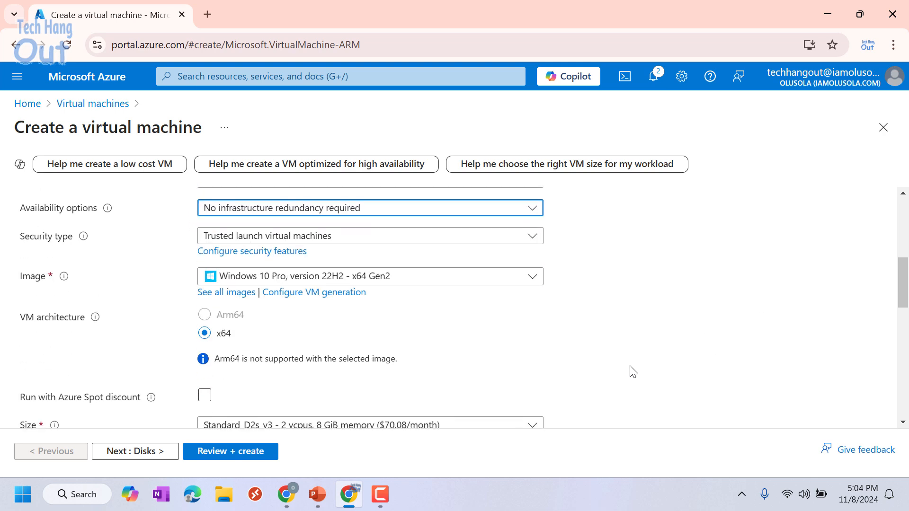
click(535, 237)
click(354, 272)
scroll(597, 275, down, 5)
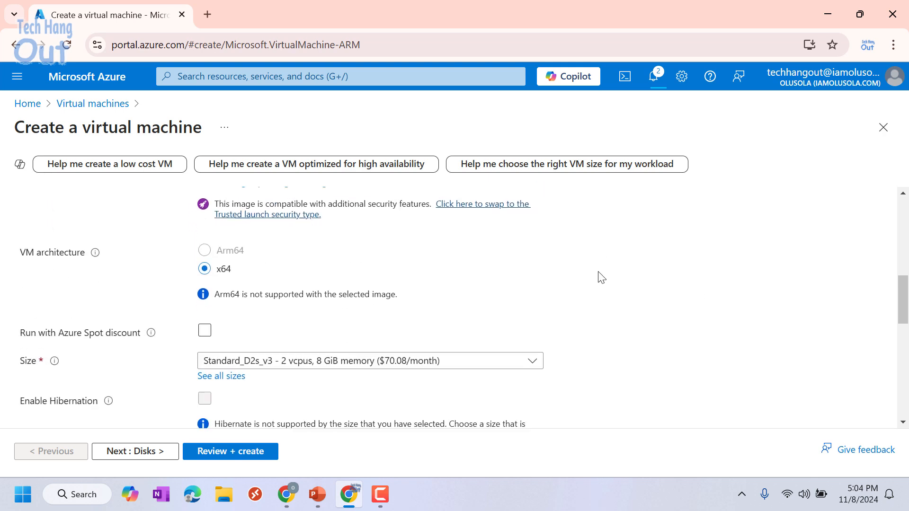
scroll(601, 277, down, 3)
scroll(268, 282, up, 3)
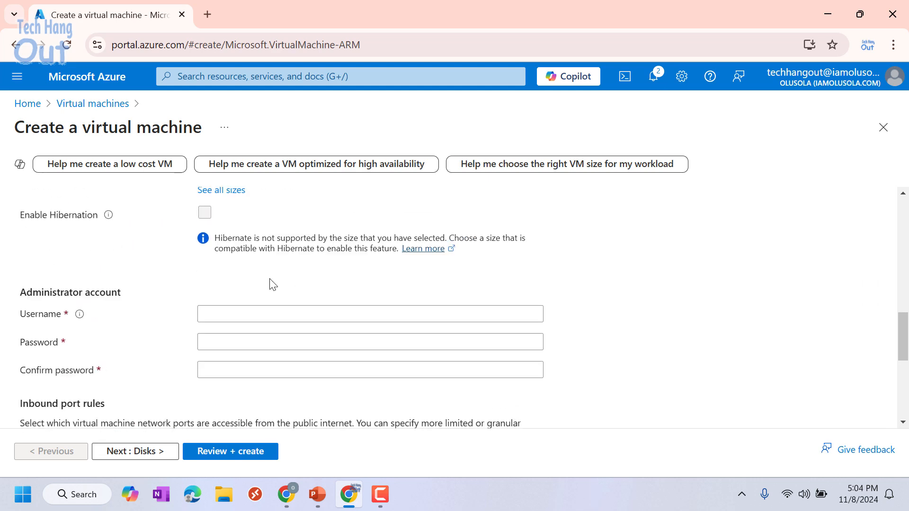
- Set the administrator username to tech1 and type a password
click(239, 308)
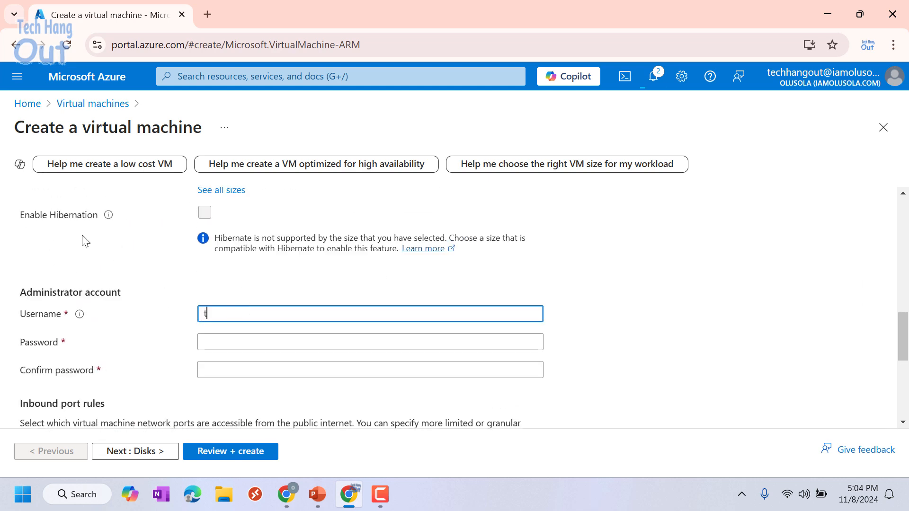
text(tech1)
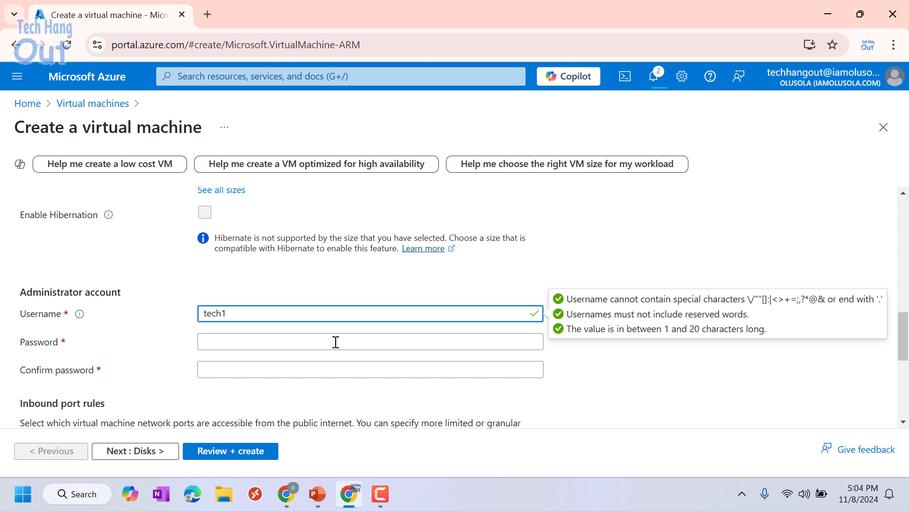
click(625, 264)
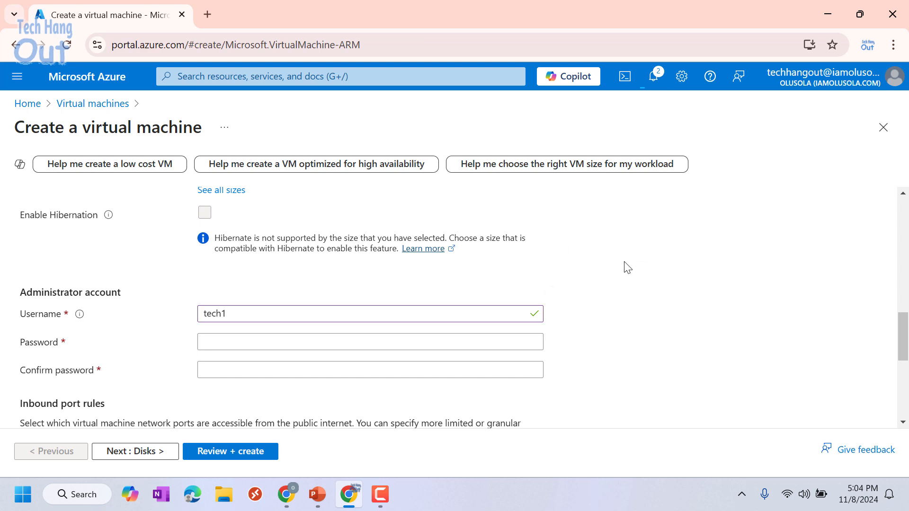
click(218, 341)
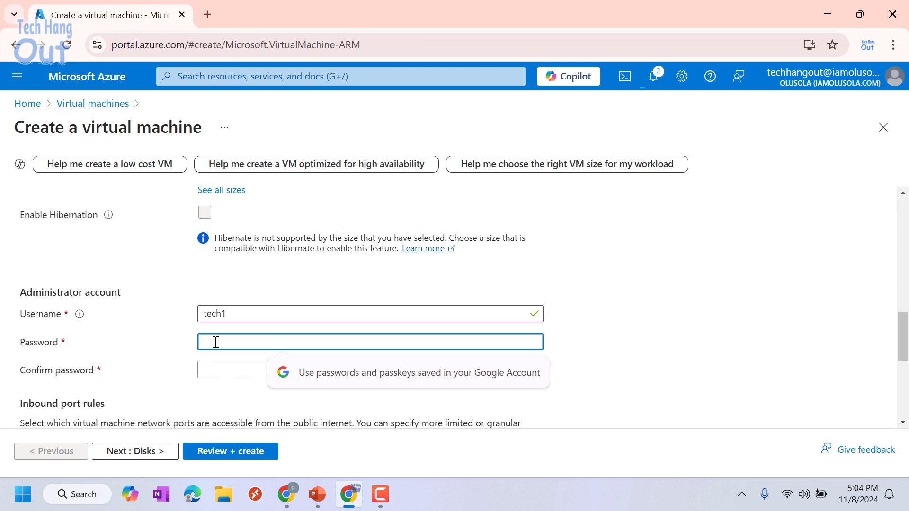
text(•••)
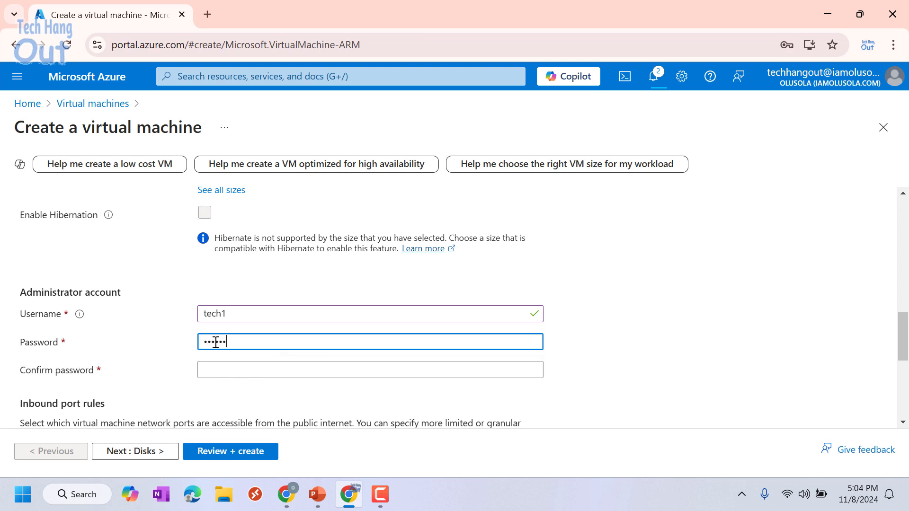
key(BackSpace)
key(BackSpace)
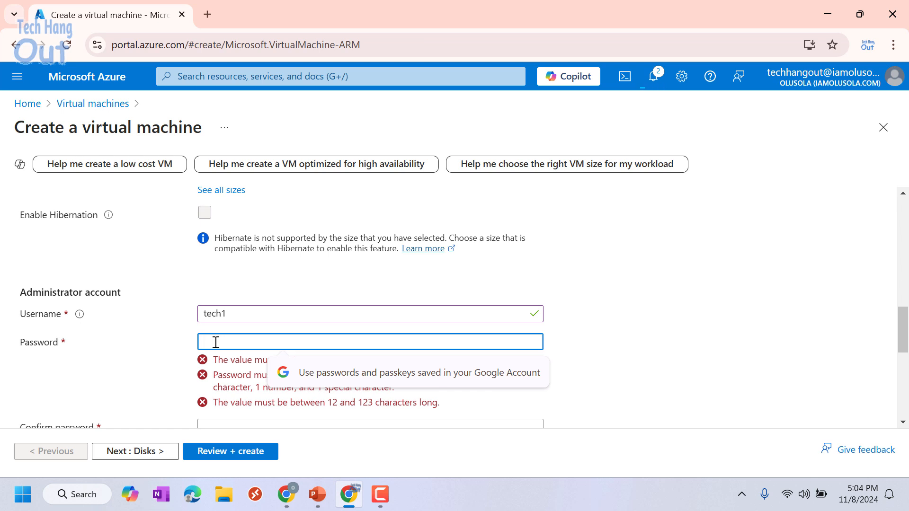
text(•••)
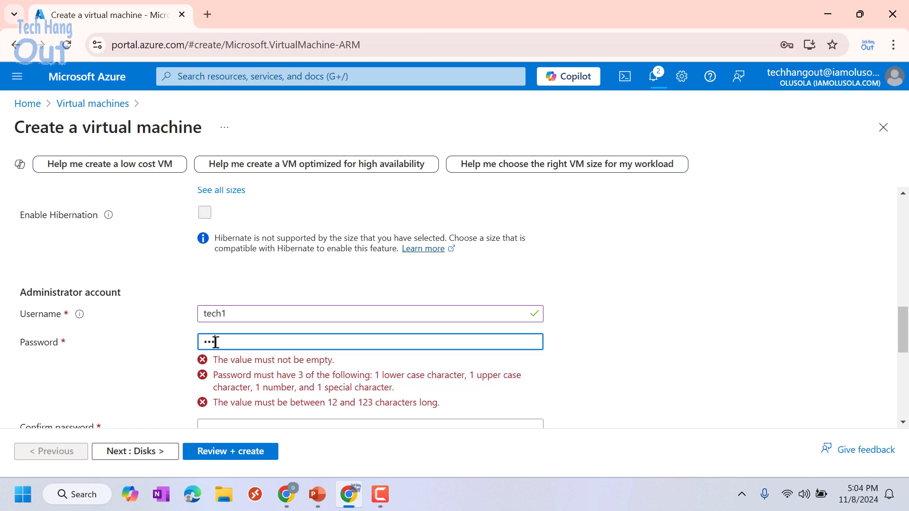
text(•••)
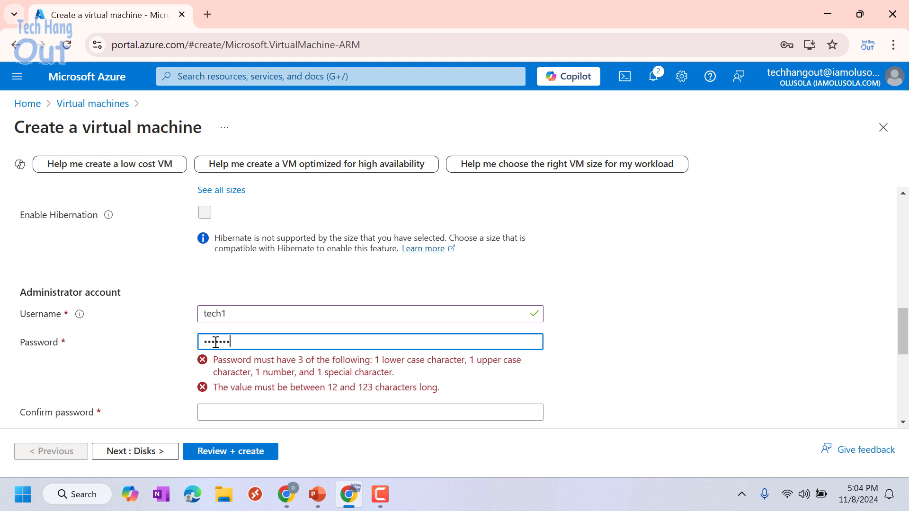
key(BackSpace)
key(BackSpace)
key(BackSpace)
text(••)
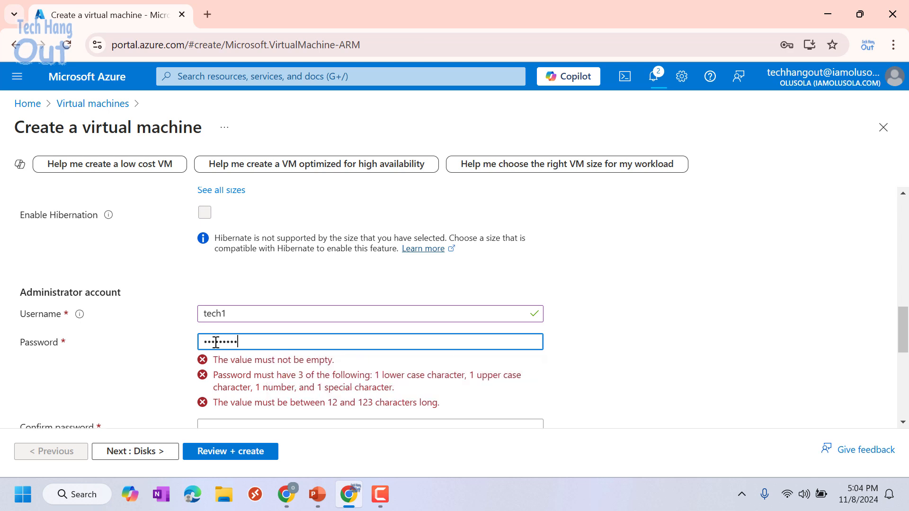
text(•••)
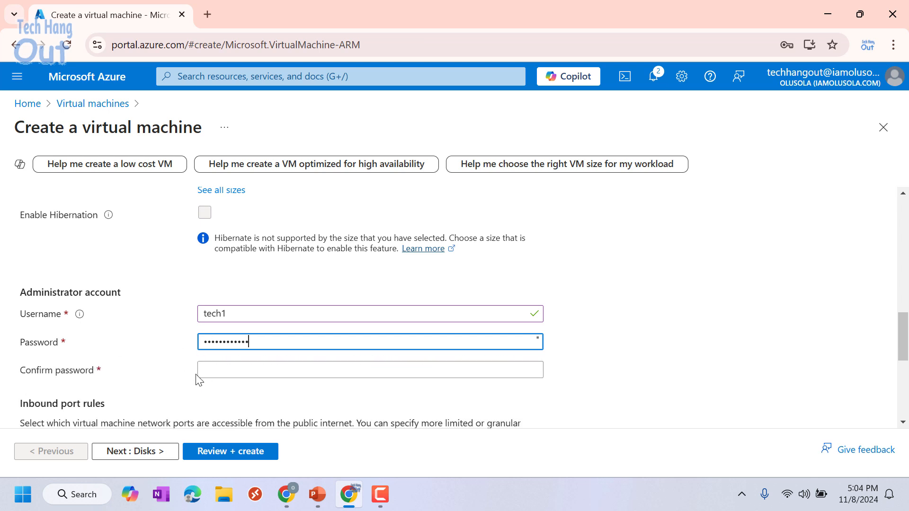
- Enter the password confirmation, retyping it after a mismatch
click(230, 373)
text(••)
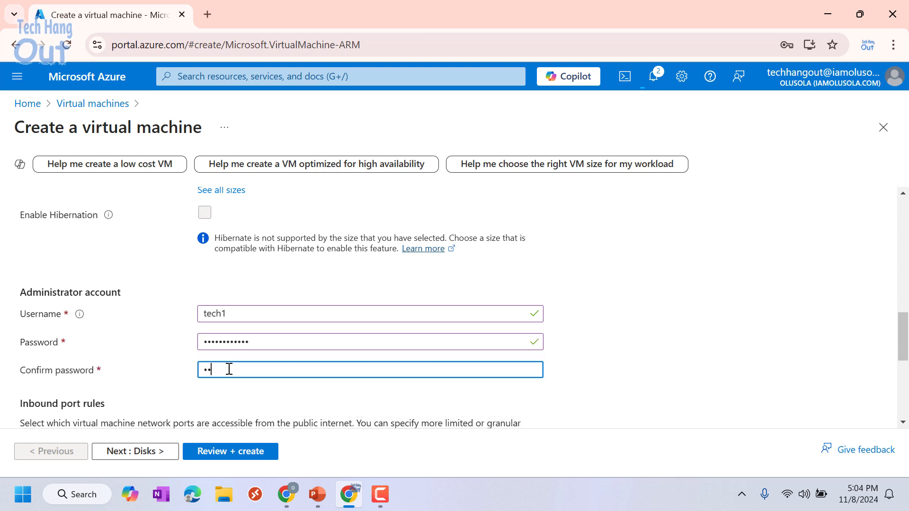
text(••)
key(BackSpace)
key(BackSpace)
key(BackSpace)
key(BackSpace)
text(••)
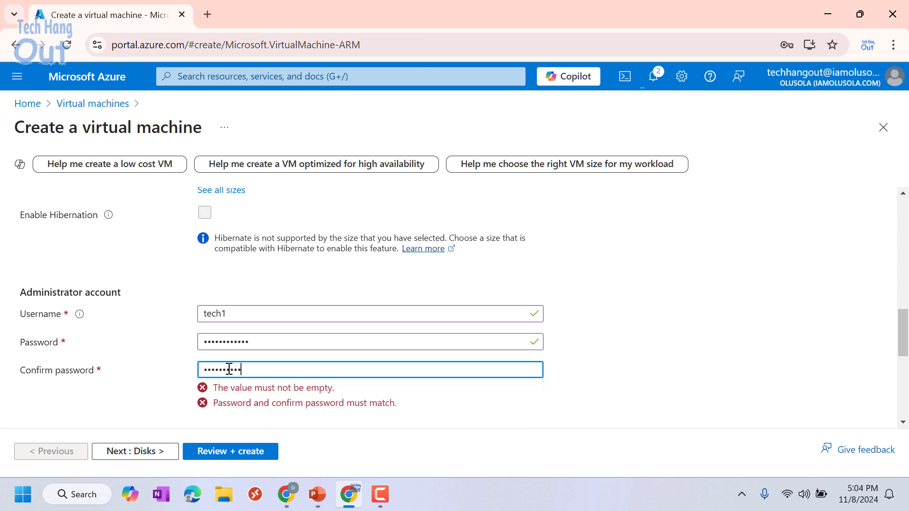
text(•)
scroll(487, 363, down, 5)
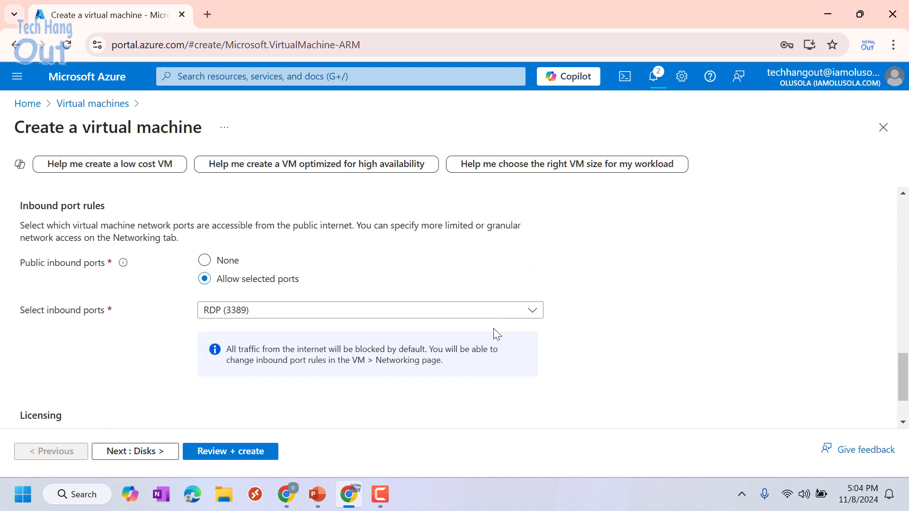
scroll(540, 301, up, 5)
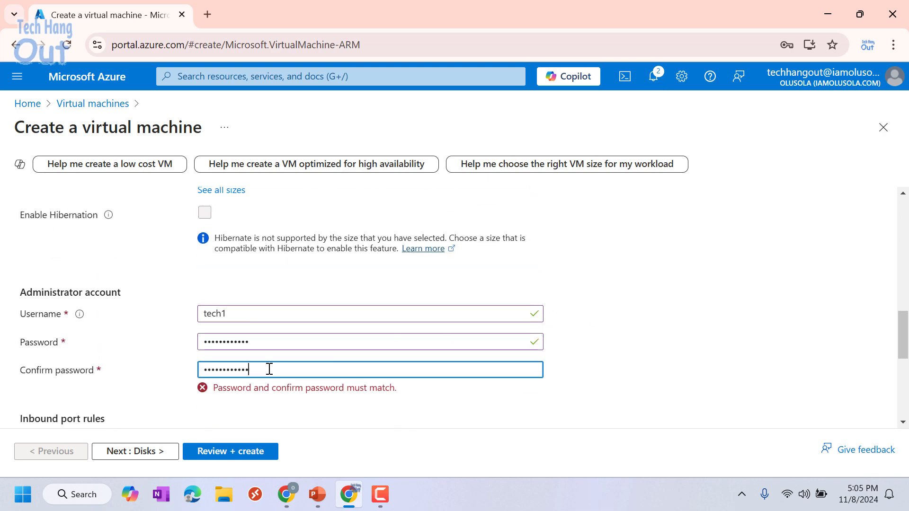
drag(267, 369, 113, 361)
key(BackSpace)
text(••)
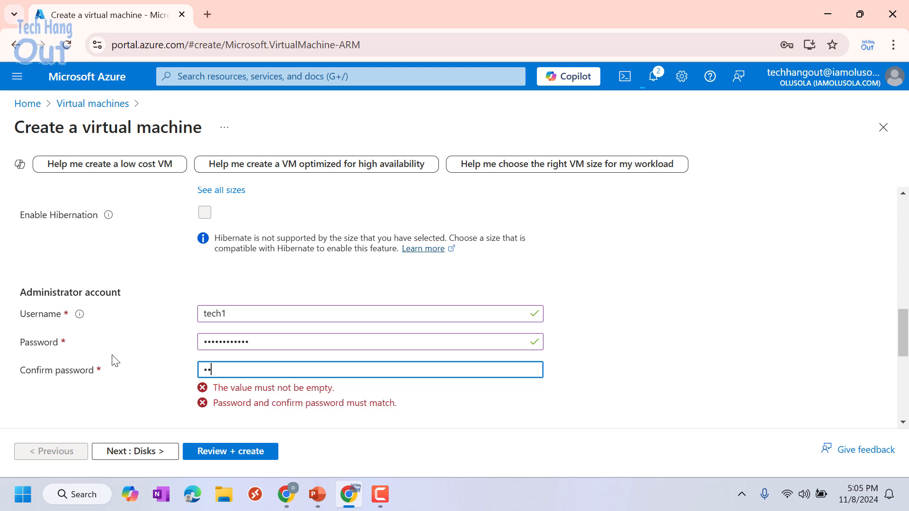
text(••)
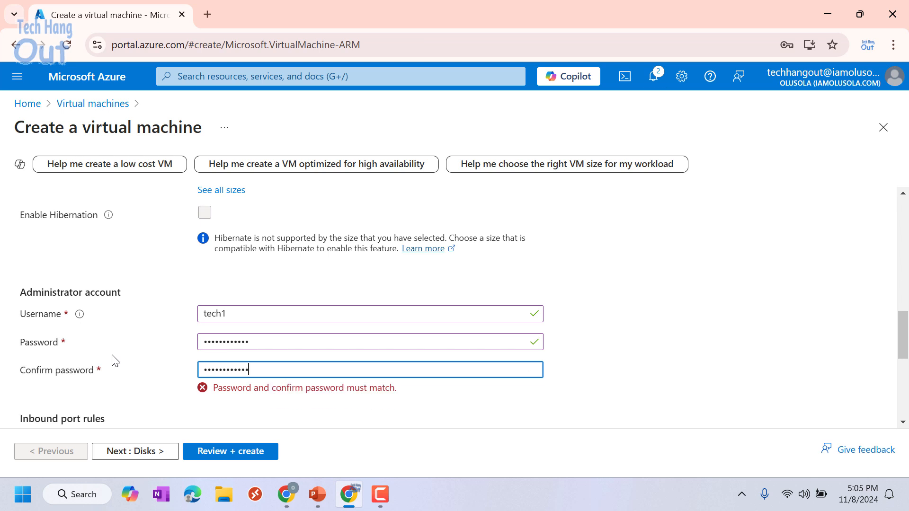
- Retype the password so it matches the confirmation and both validate
drag(264, 348, 194, 346)
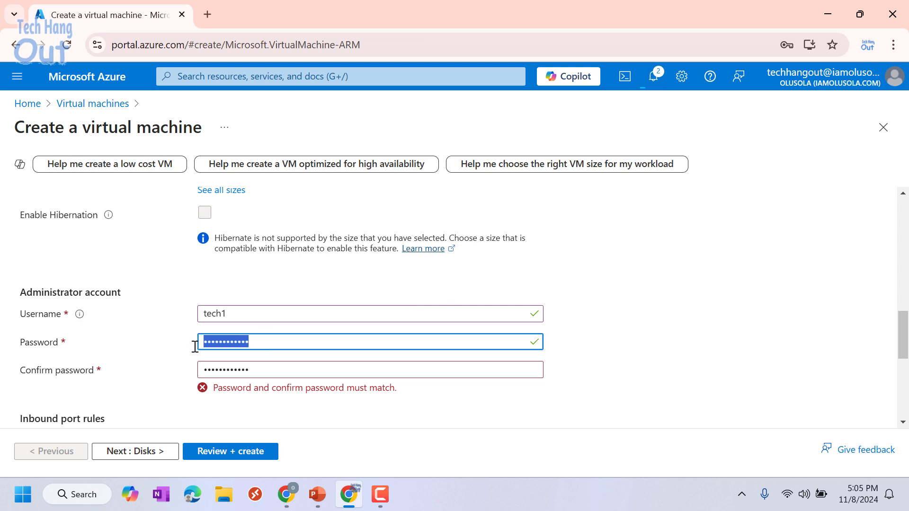
key(BackSpace)
text(••)
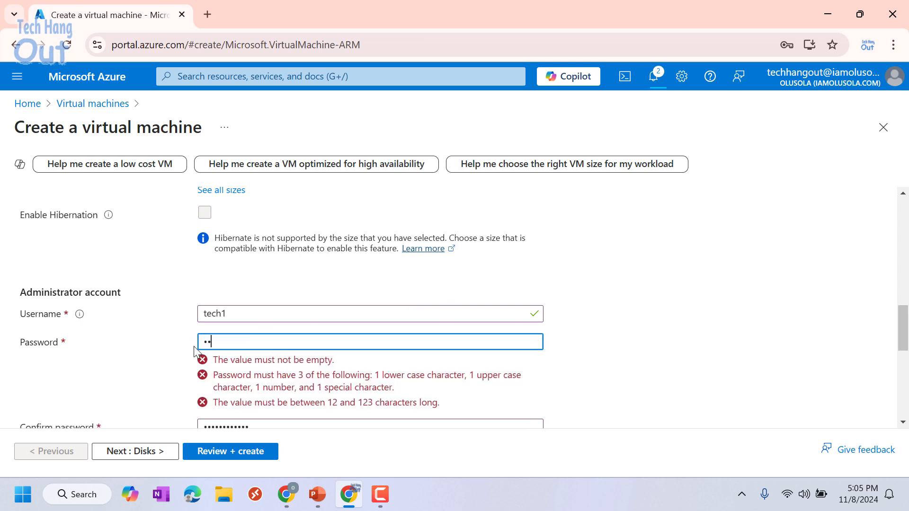
text(••••••••••)
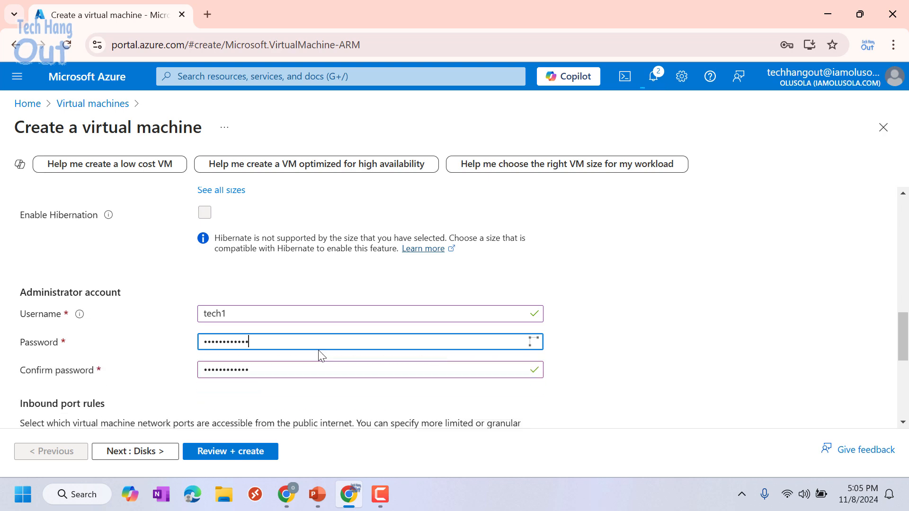
scroll(582, 330, down, 5)
scroll(538, 284, up, 5)
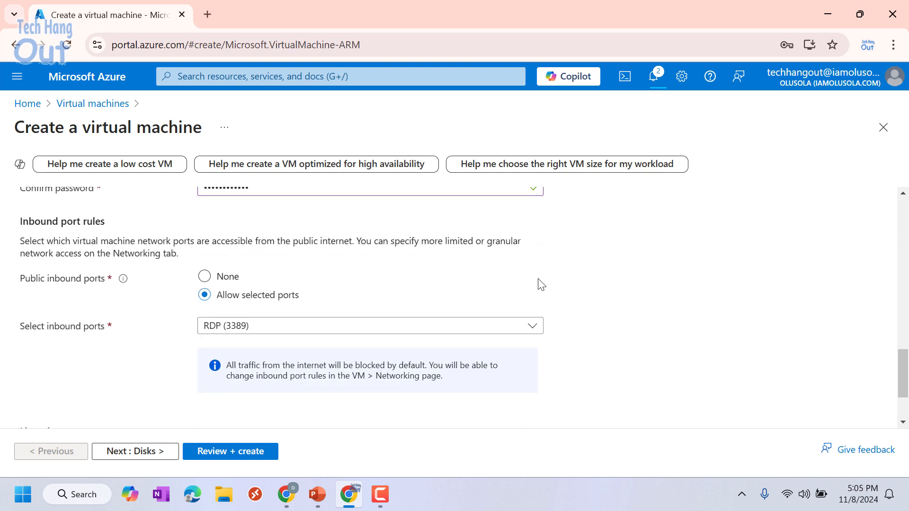
scroll(274, 293, down, 5)
scroll(268, 305, down, 1)
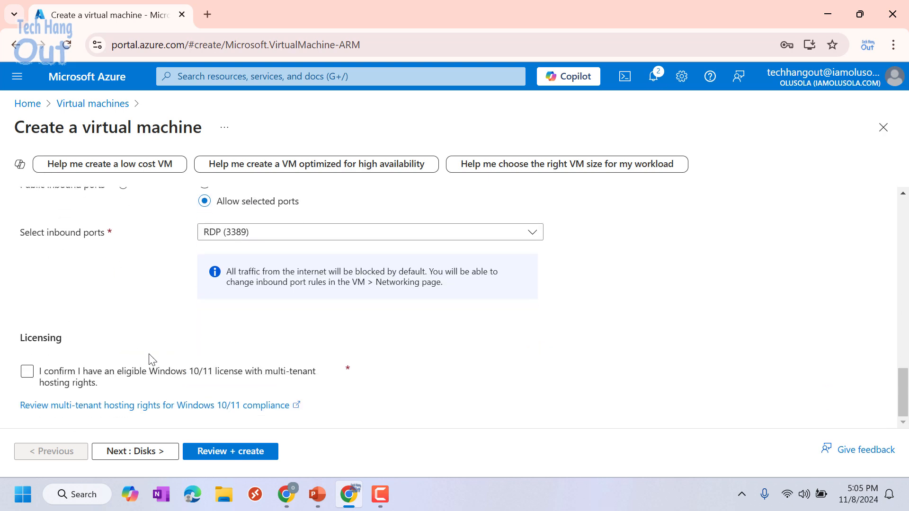
- Confirm Windows 10/11 licence eligibility and go to Review + create
click(27, 371)
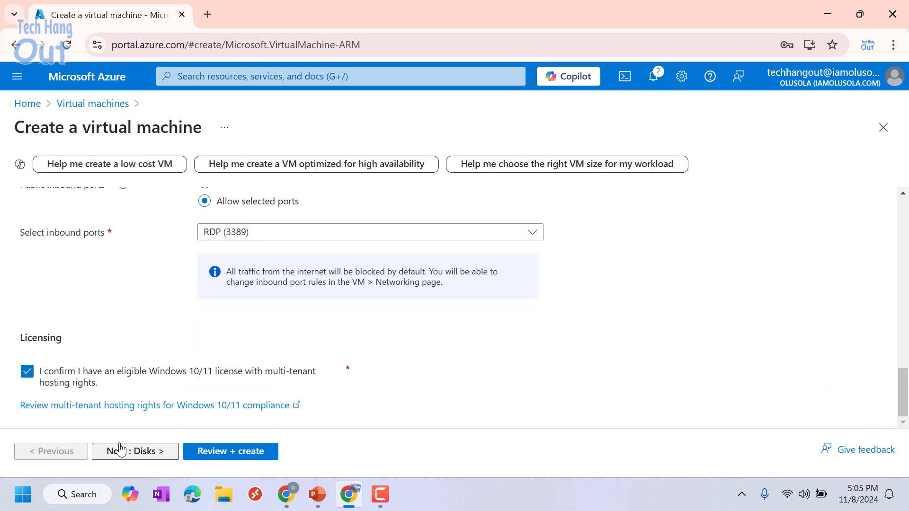
click(214, 450)
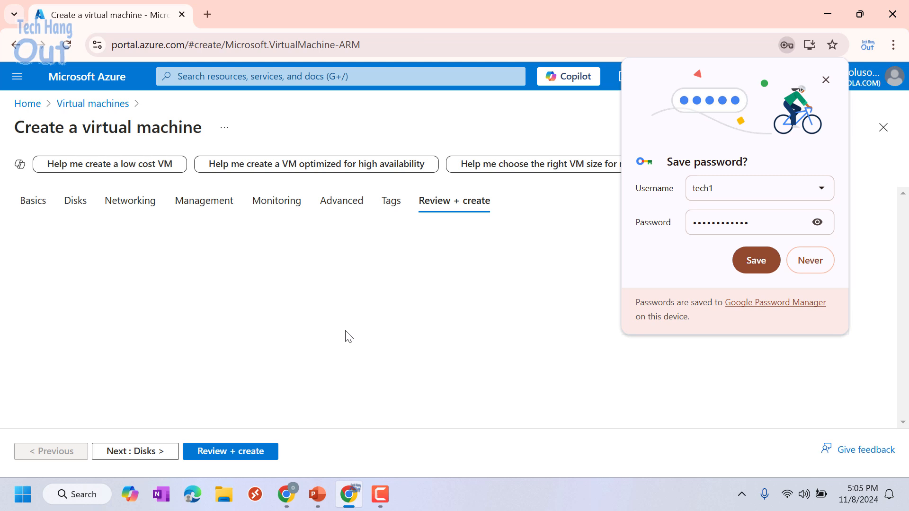
click(826, 81)
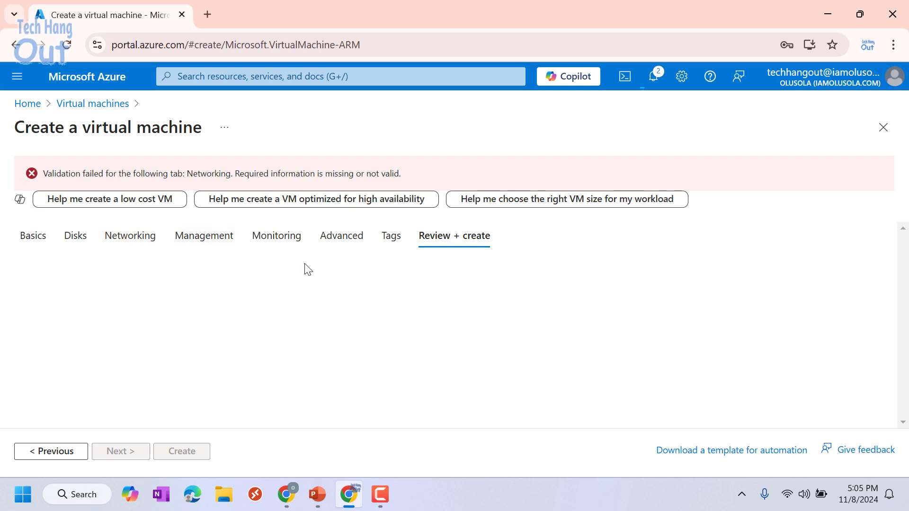
- Recheck the Management, Basics and Networking settings of tech1
click(183, 242)
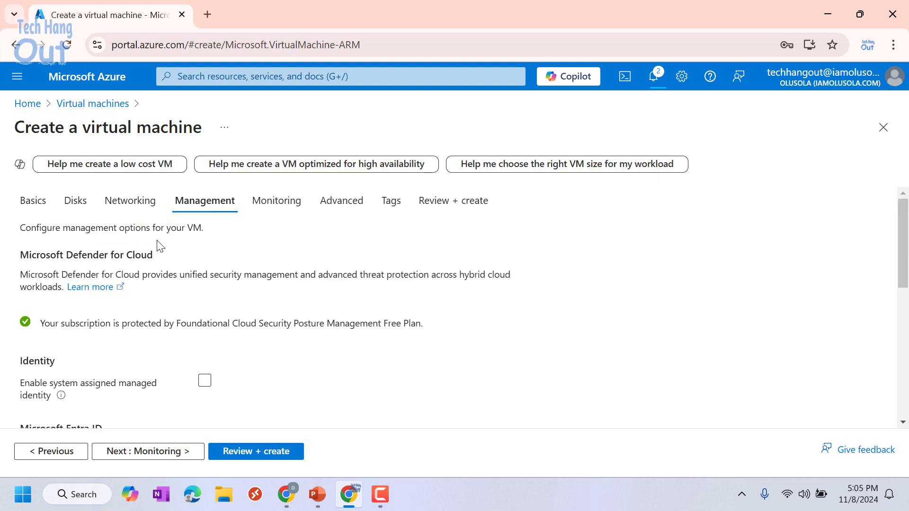
scroll(218, 341, down, 10)
scroll(283, 345, up, 10)
click(34, 203)
scroll(230, 303, down, 20)
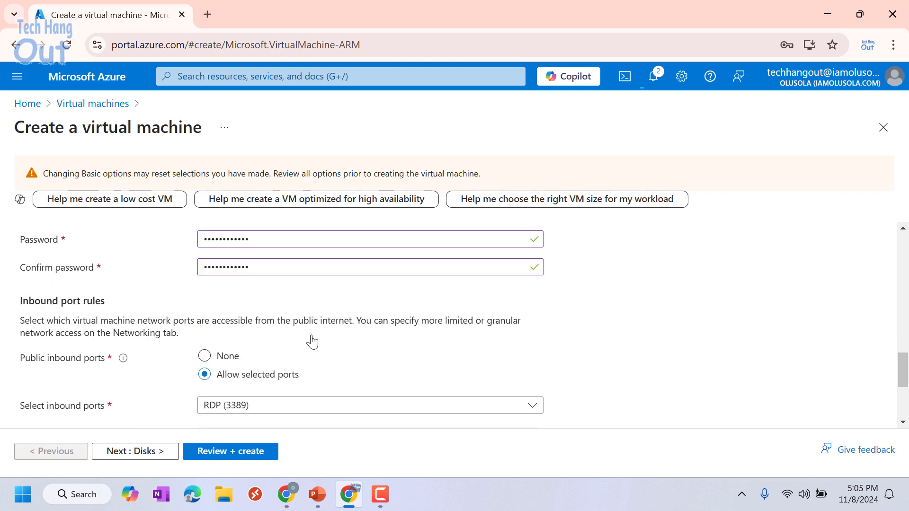
scroll(355, 294, up, 20)
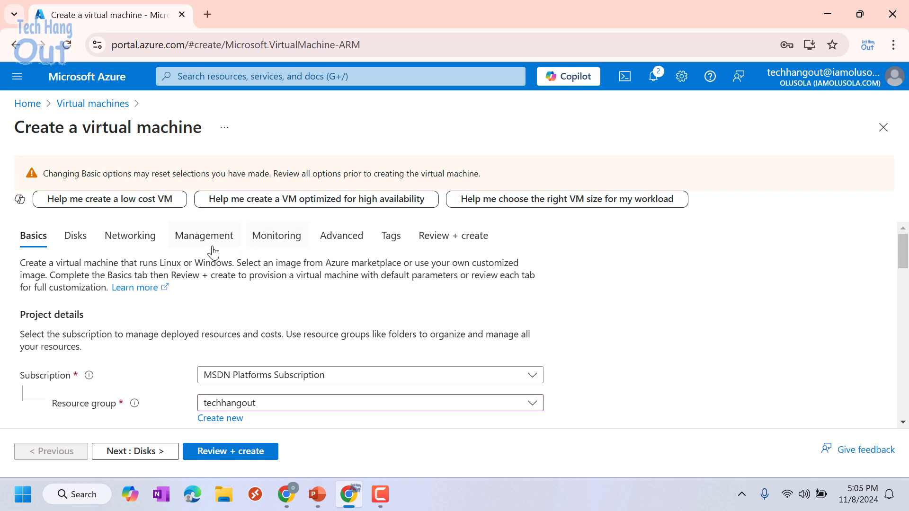
click(128, 236)
scroll(284, 331, down, 5)
scroll(322, 310, down, 4)
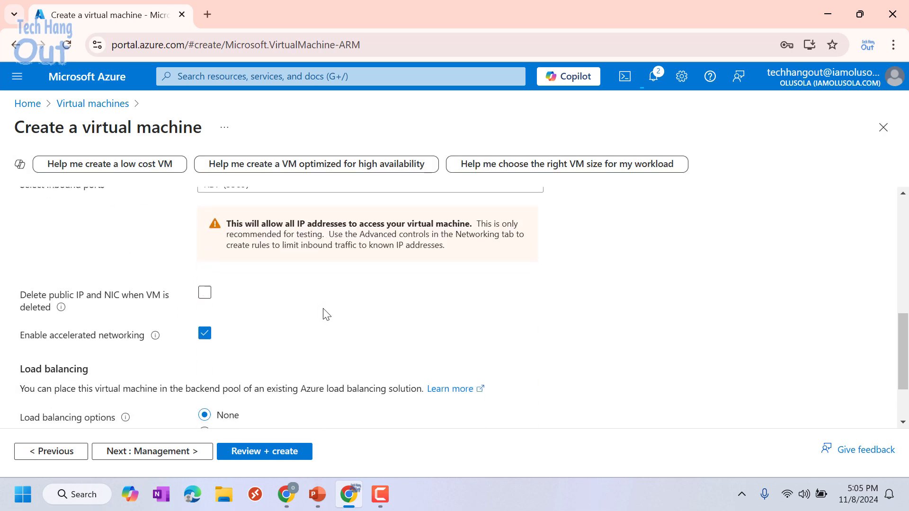
- Pass final validation and create the tech1 virtual machine
click(254, 451)
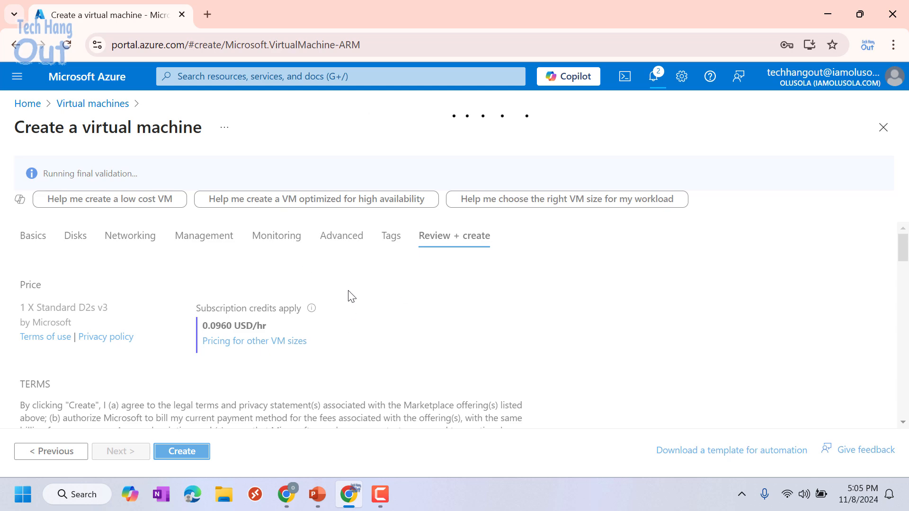
scroll(310, 367, down, 10)
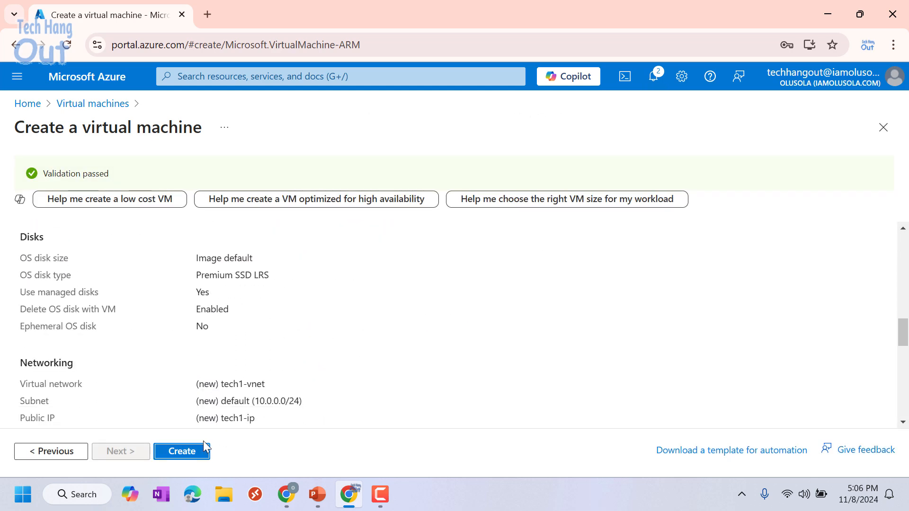
click(195, 452)
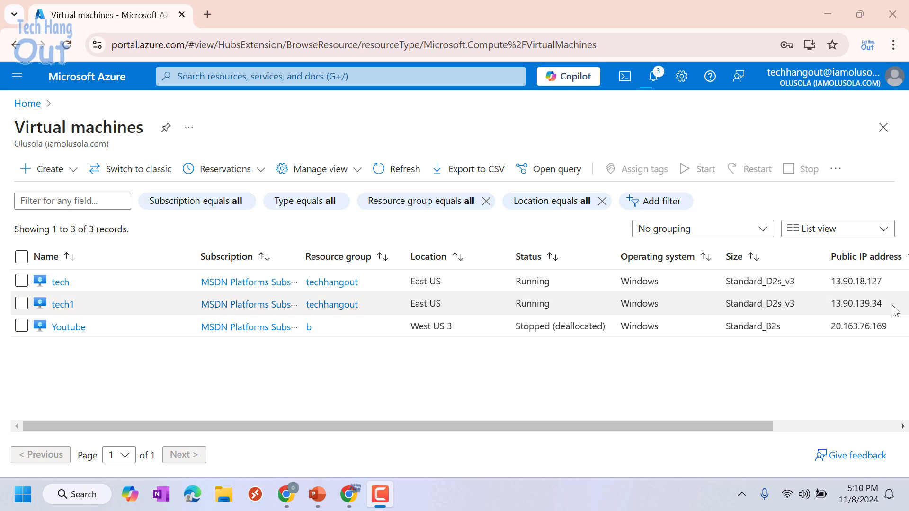
- Copy the tech VM's IP 13.90.18.127 and launch Remote Desktop Connection via 'rd'
click(881, 283)
drag(881, 282, 830, 282)
key(ctrl+c)
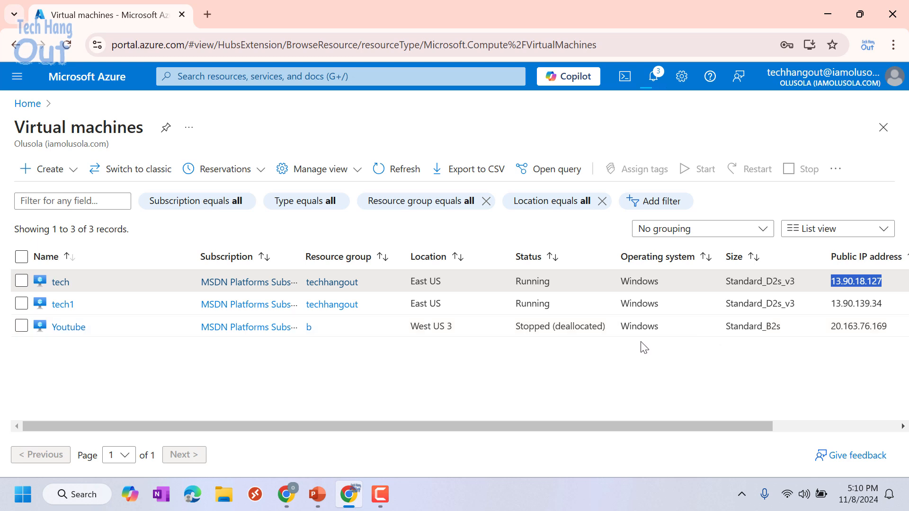
click(72, 494)
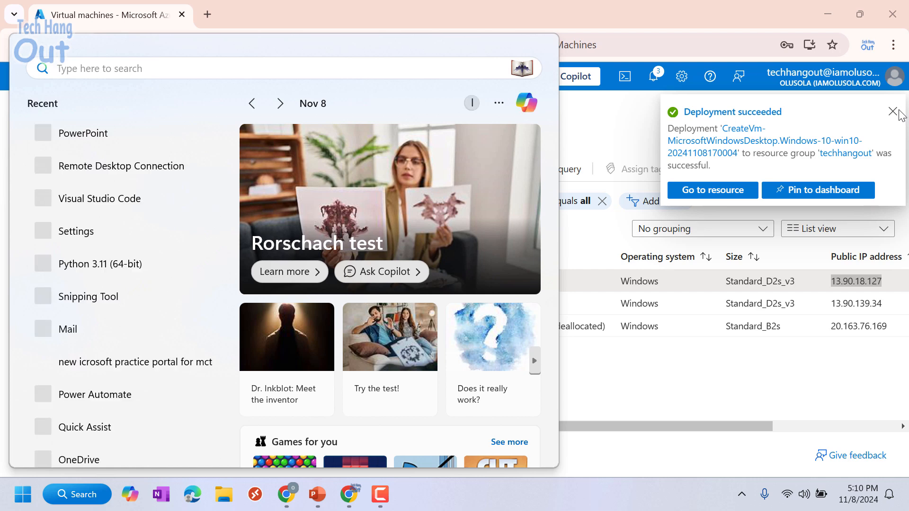
click(893, 112)
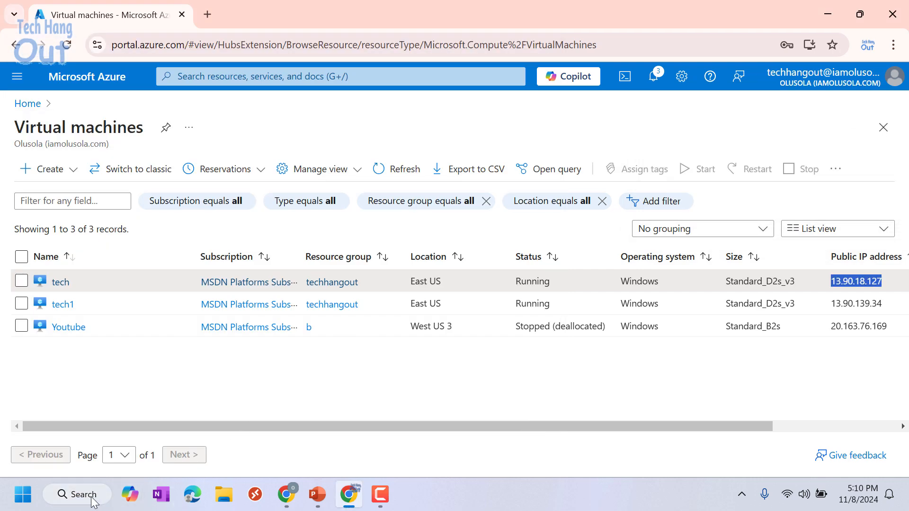
click(93, 500)
text(rd)
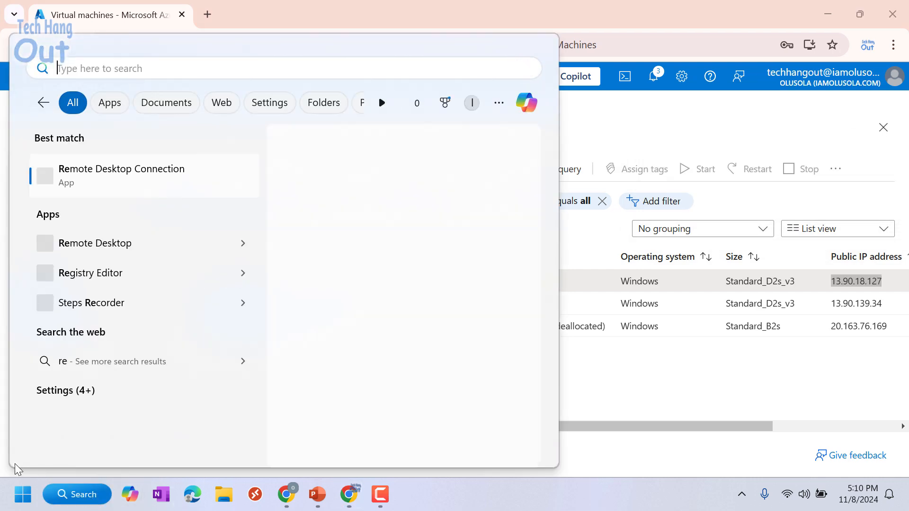
click(113, 187)
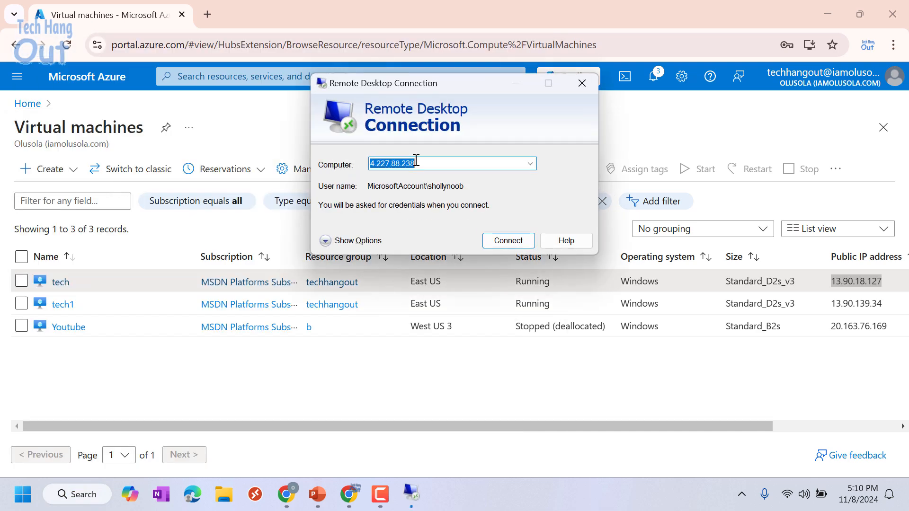
- Connect Remote Desktop to 13.90.18.127
key(BackSpace)
key(ctrl+v)
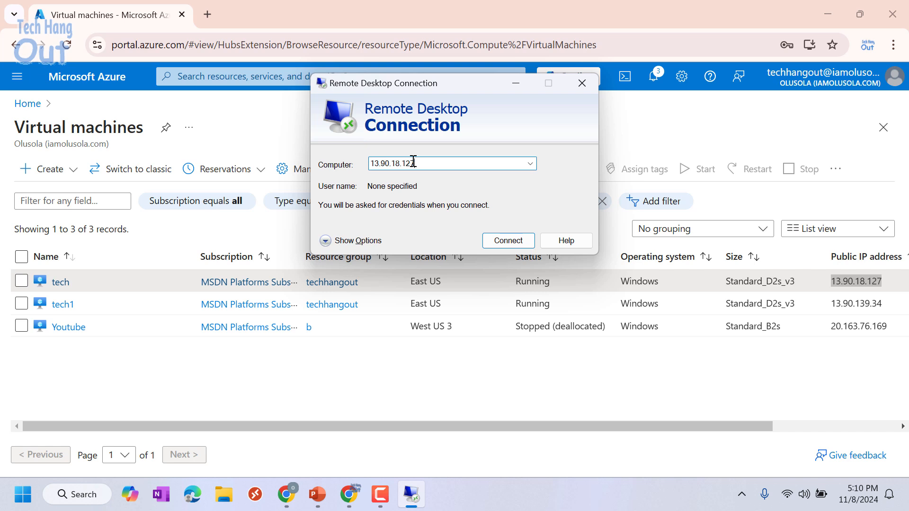
click(514, 243)
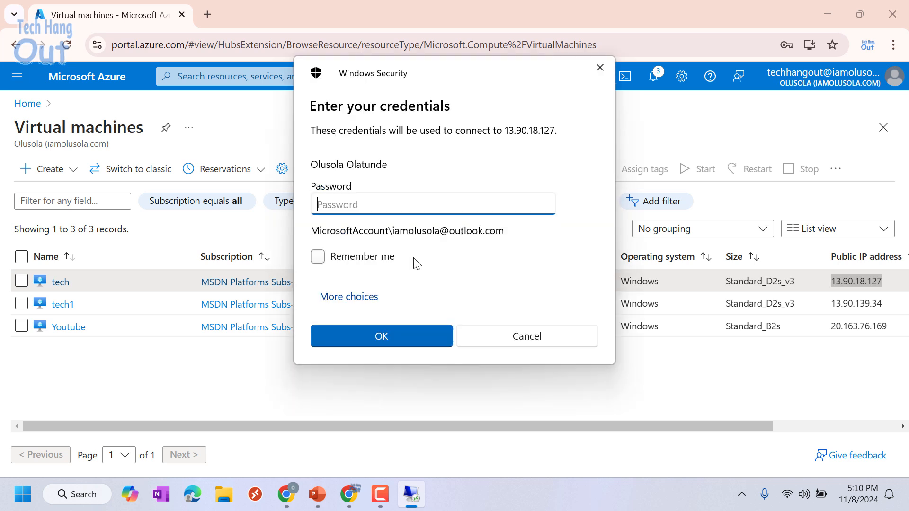
- Sign in to 13.90.18.127 with a different account's user name and password, accepting the certificate warning
click(370, 298)
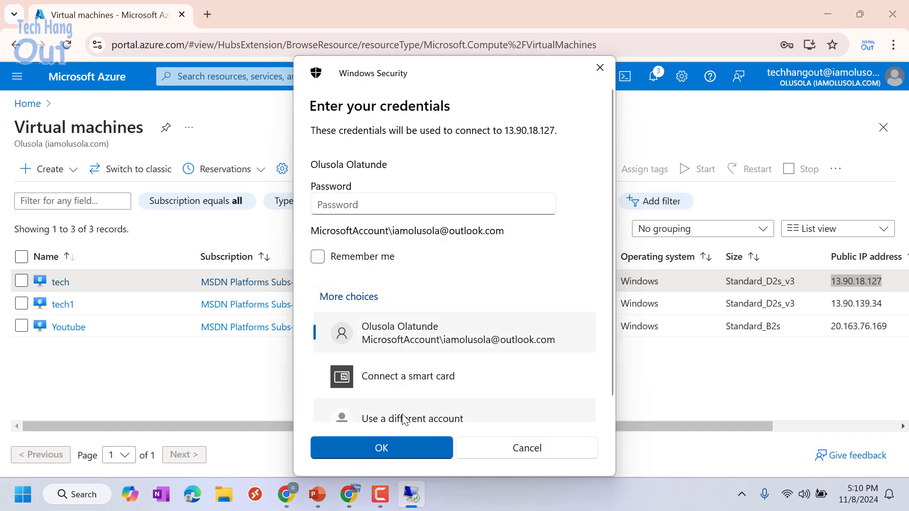
click(403, 419)
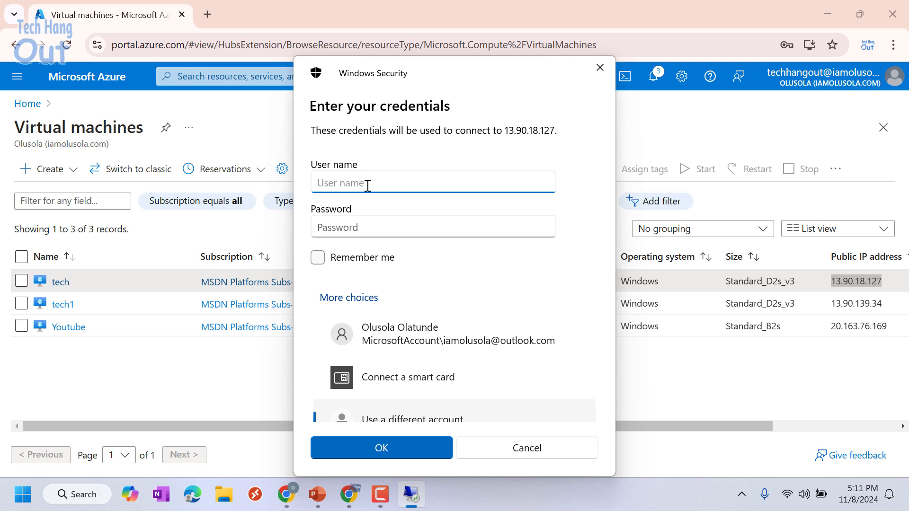
text(tech)
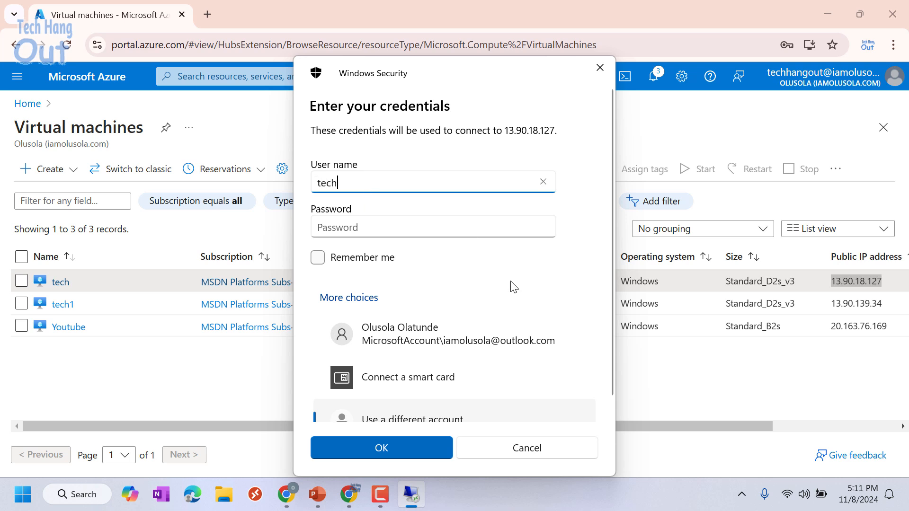
click(386, 230)
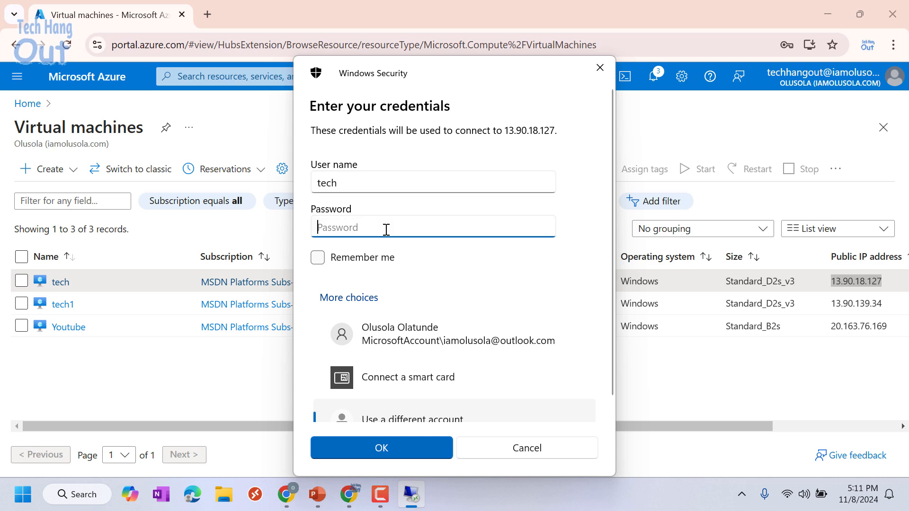
text(**)
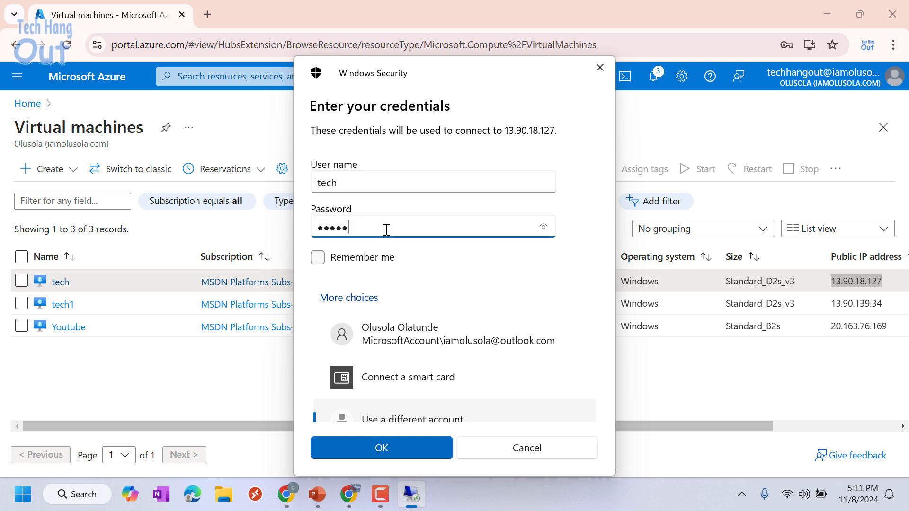
text(*********)
click(413, 449)
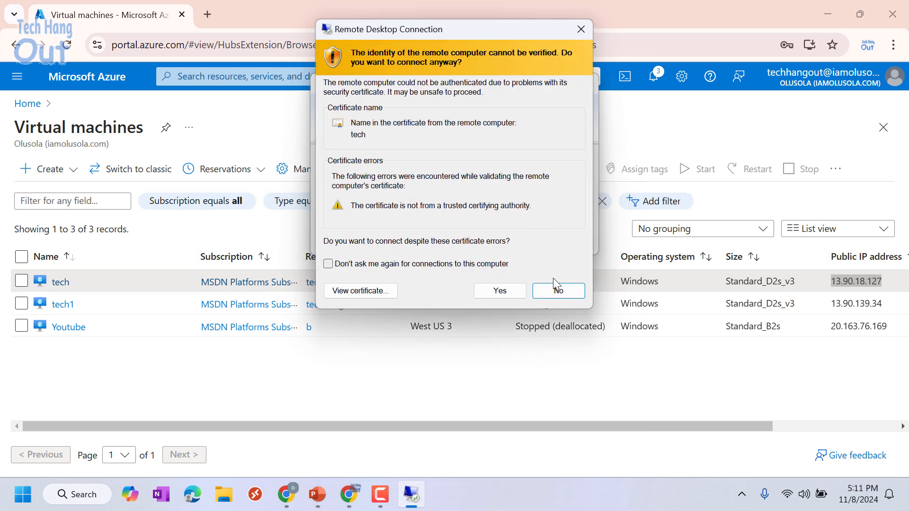
click(500, 291)
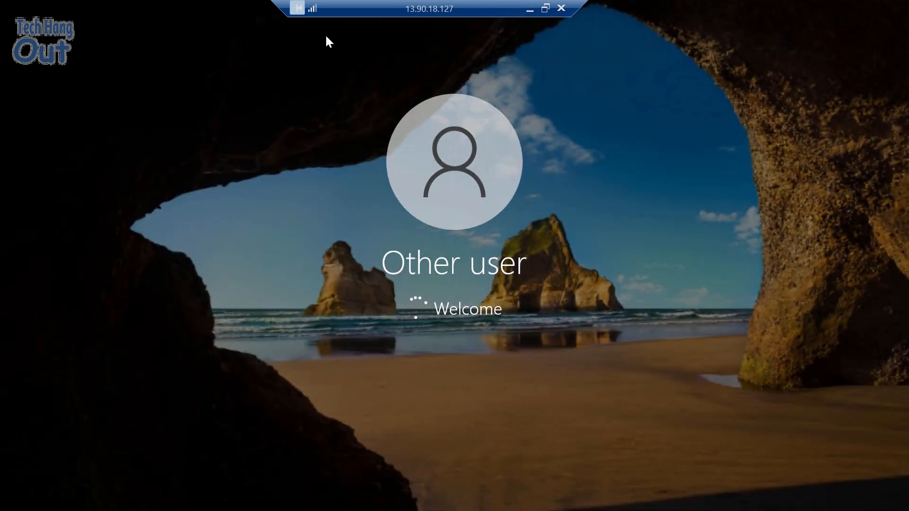
- Minimize the tech session and select tech1's public IP address in the portal
drag(287, 10, 340, 6)
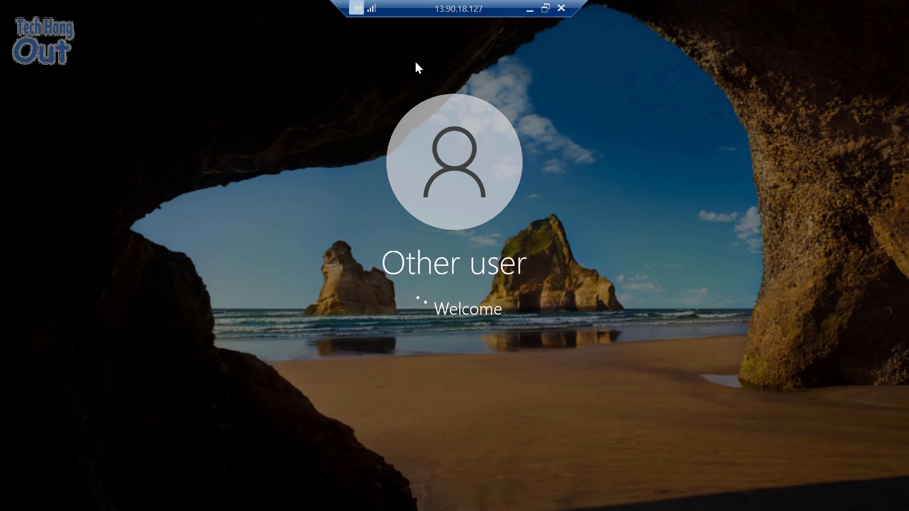
click(530, 10)
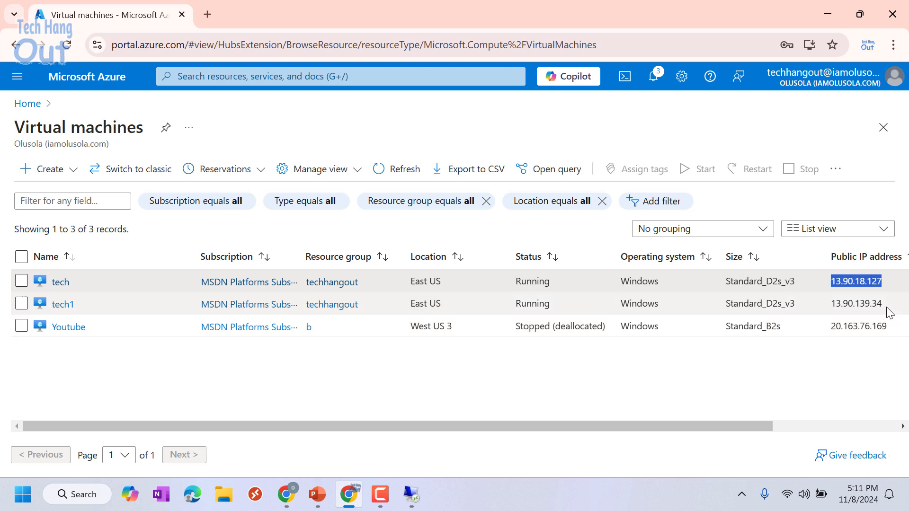
drag(883, 305, 831, 307)
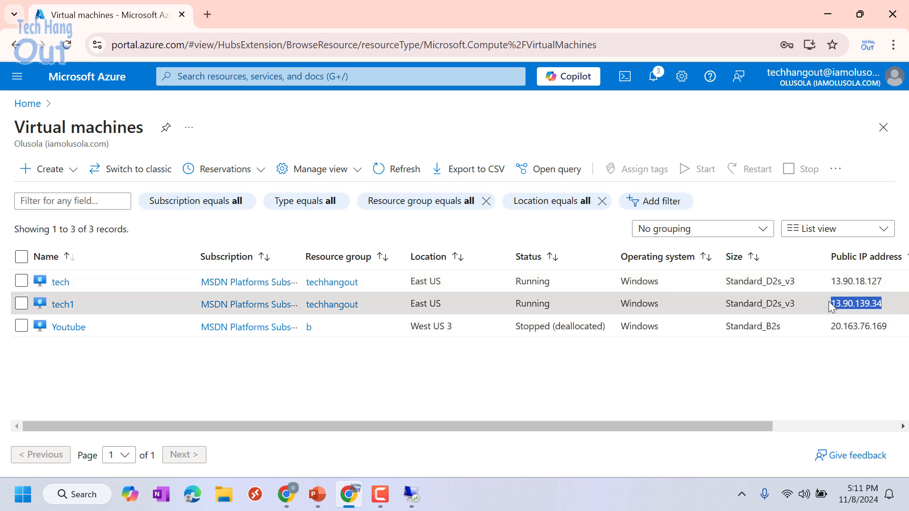
- Launch Remote Desktop Connection via 'rdp' search and connect to 13.90.139.34
click(82, 494)
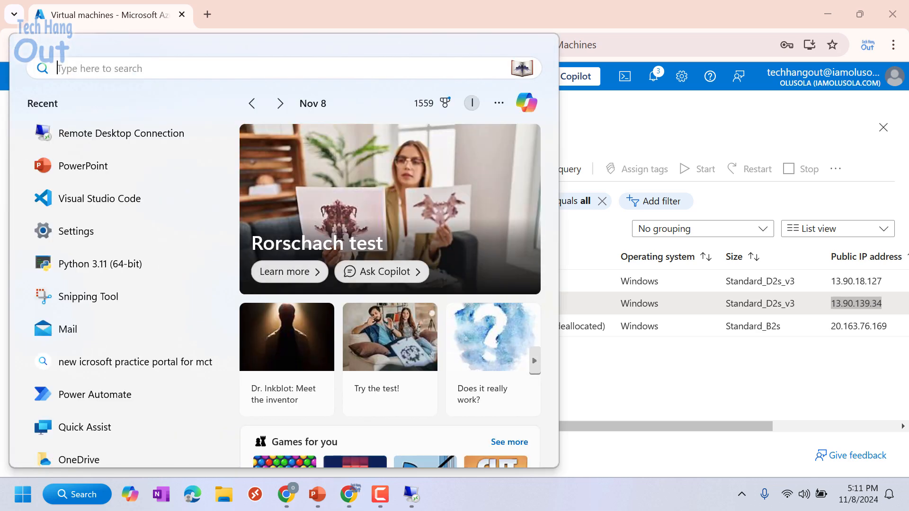
text(rdp)
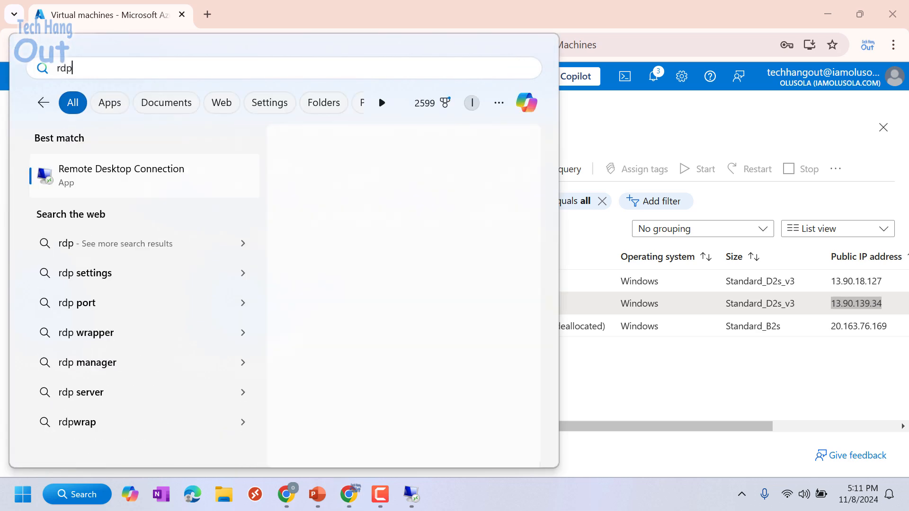
click(104, 184)
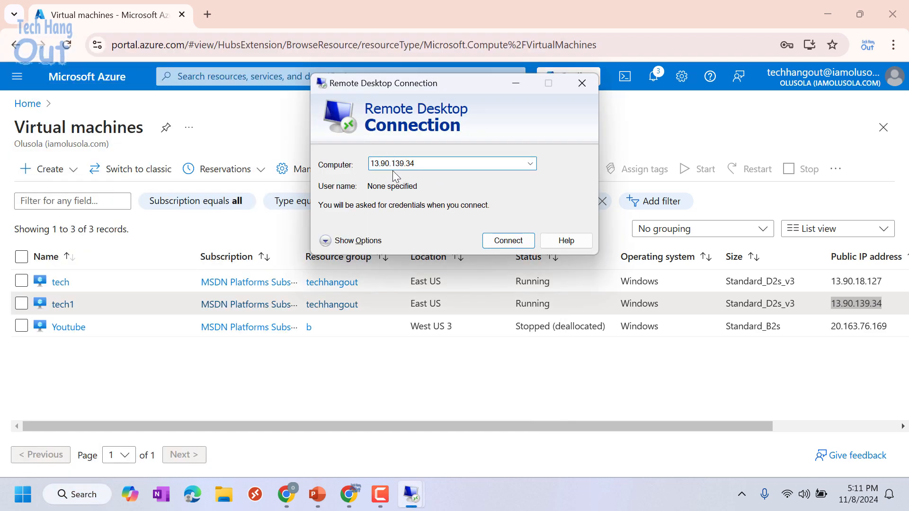
key(Return)
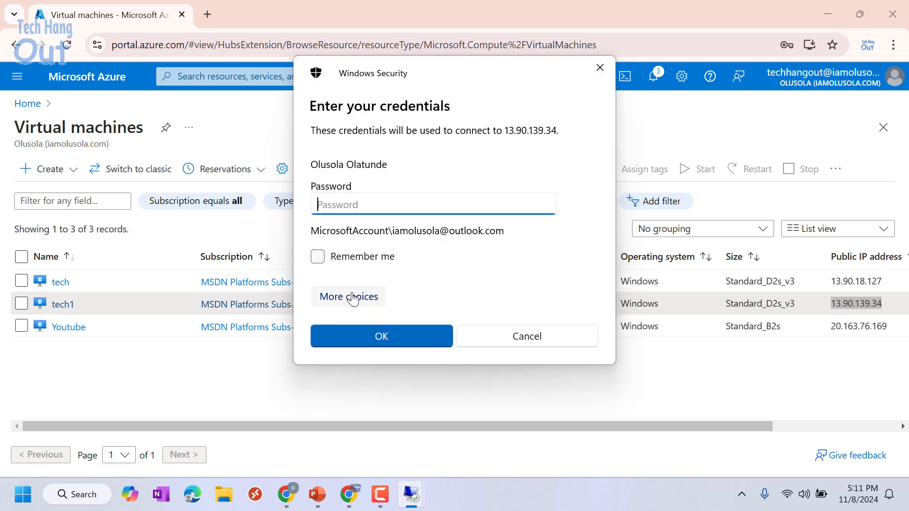
- Sign in to tech1 at 13.90.139.34 with a different account's user name and password, accepting the certificate
click(354, 298)
click(385, 420)
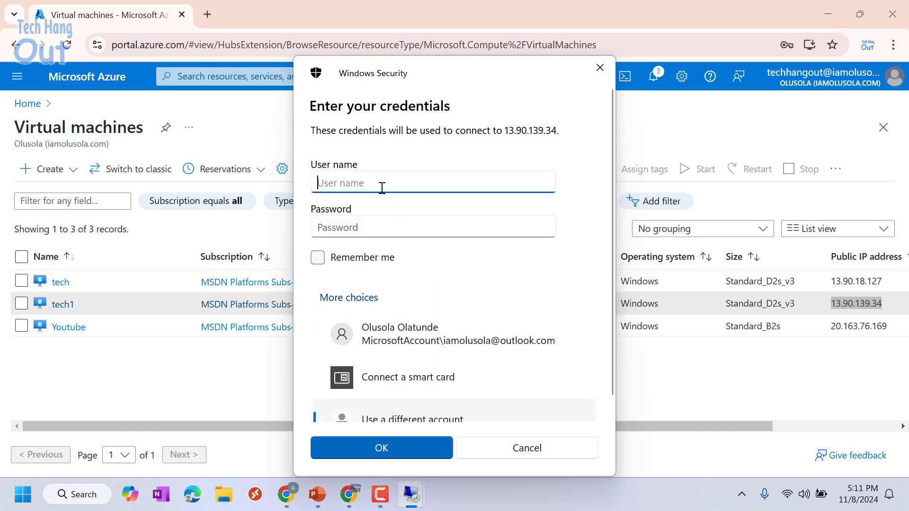
text(teh1)
text(h)
text(1)
click(379, 227)
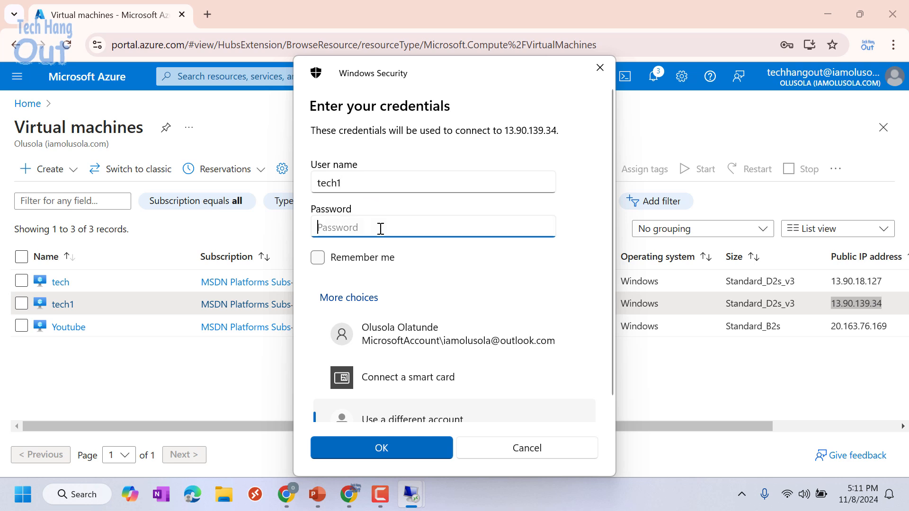
text(****)
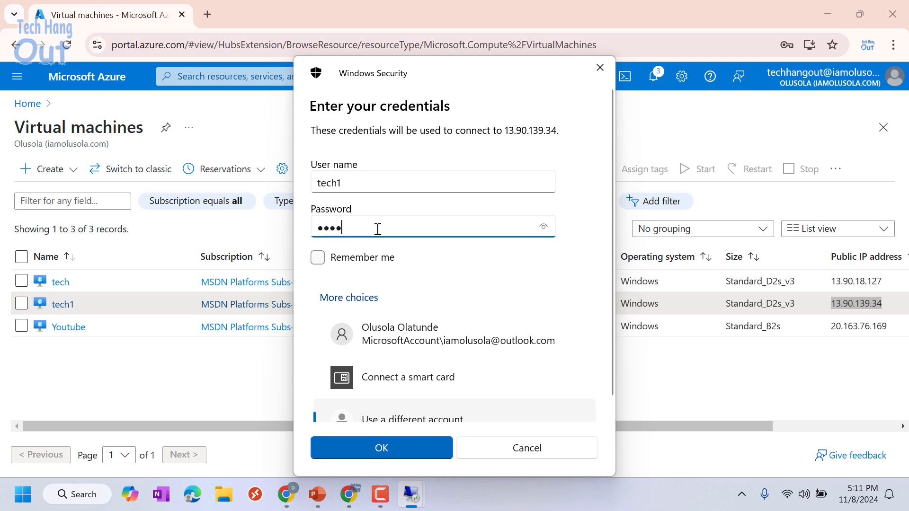
text(****)
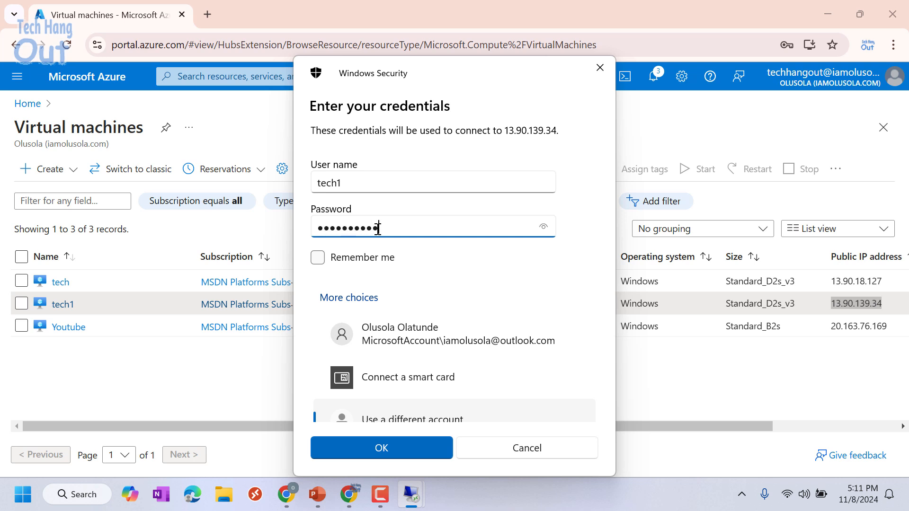
text(**)
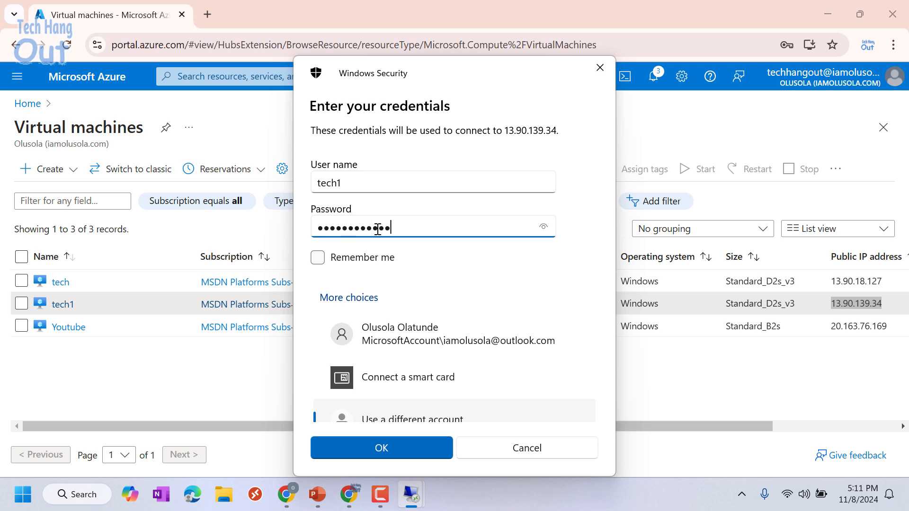
click(393, 452)
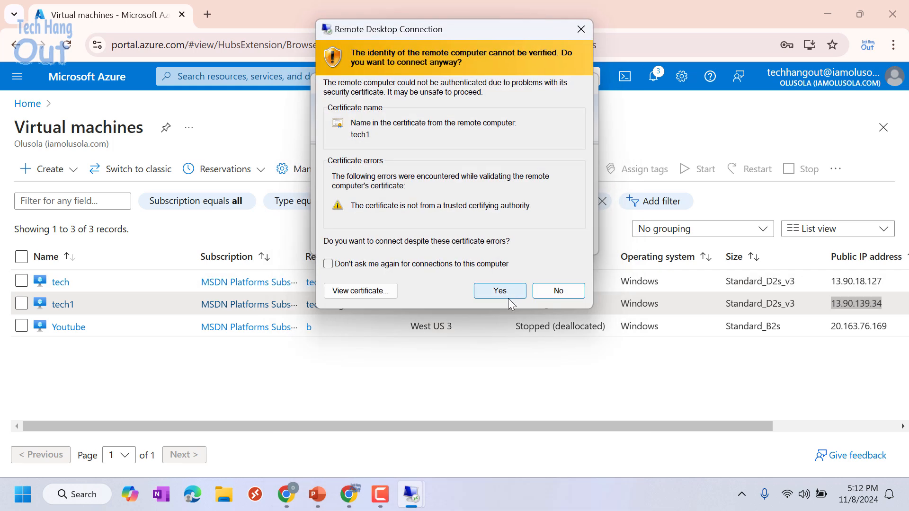
click(507, 295)
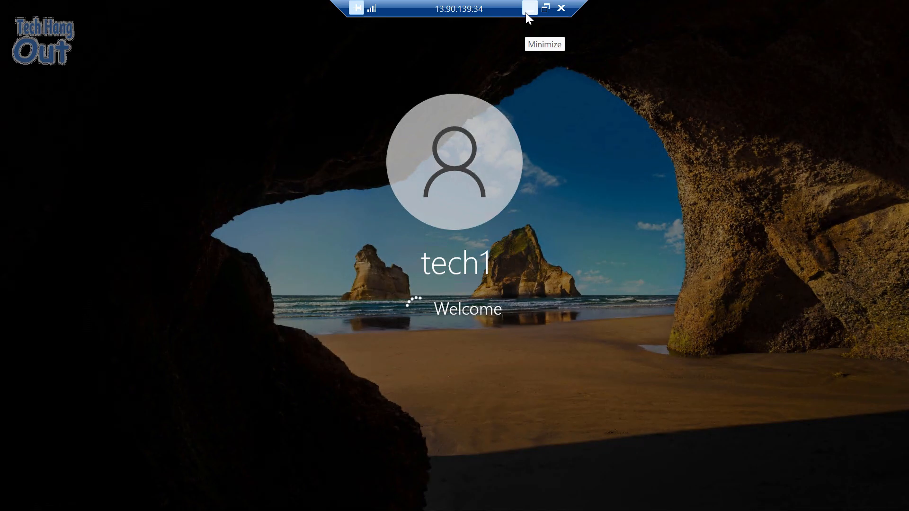
- Switch to the 13.90.18.127 session and accept its privacy settings
click(526, 13)
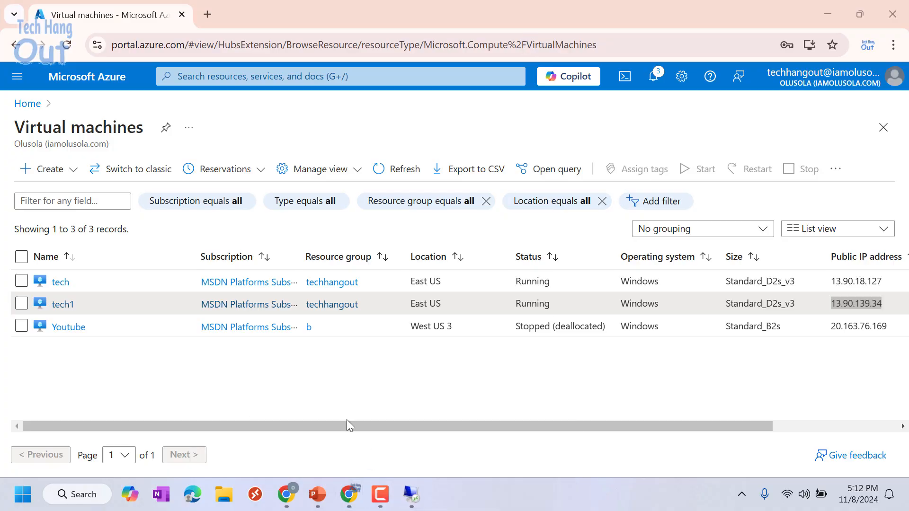
click(409, 498)
click(356, 431)
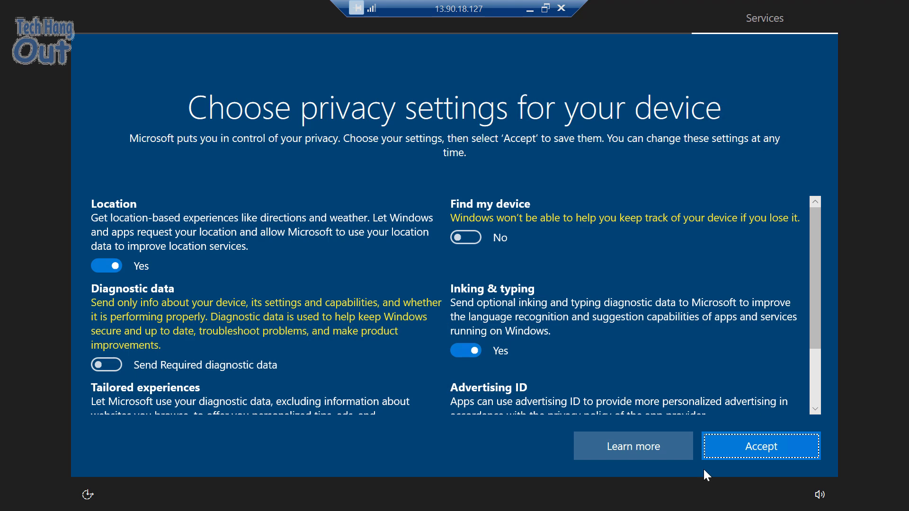
click(745, 450)
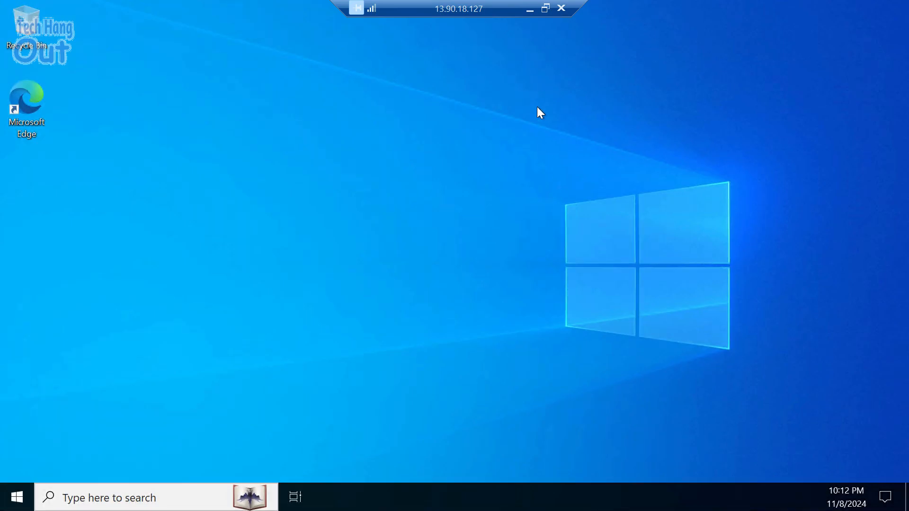
- Glance at the 13.90.139.34 session, then return to the 13.90.18.127 desktop
click(526, 11)
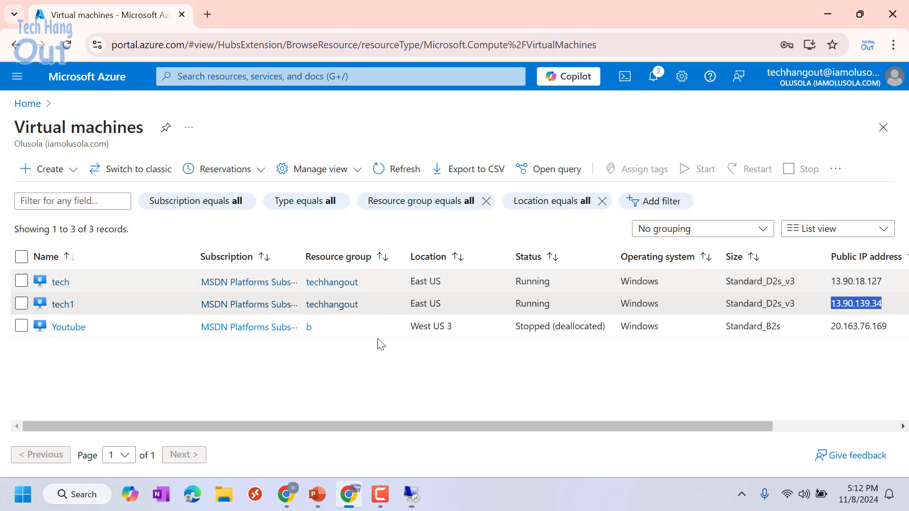
mouse_move(410, 492)
click(473, 440)
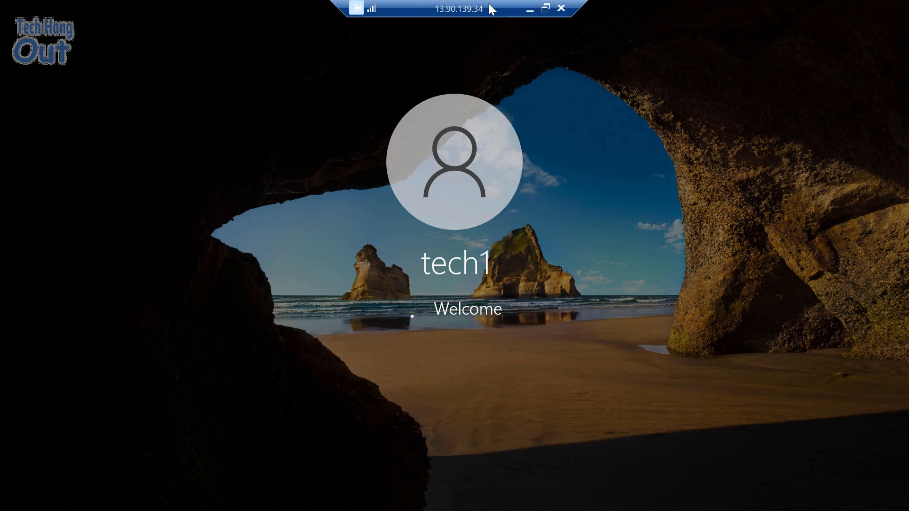
click(529, 10)
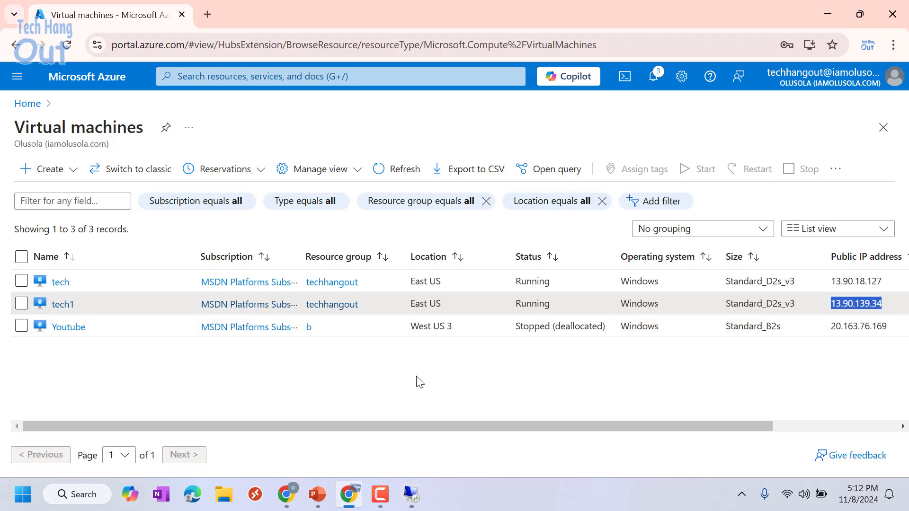
mouse_move(410, 502)
click(344, 426)
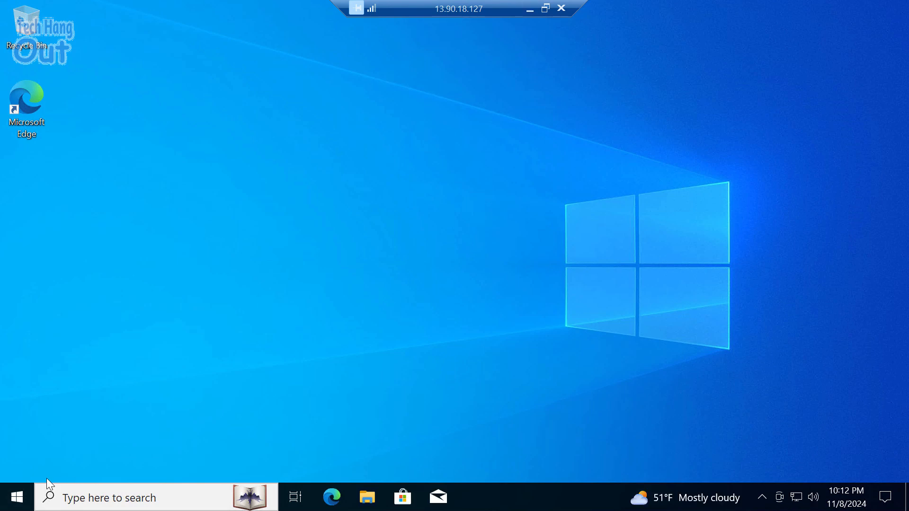
- Dismiss the Edge promotion and open Accounts in the tech VM's Settings
click(18, 497)
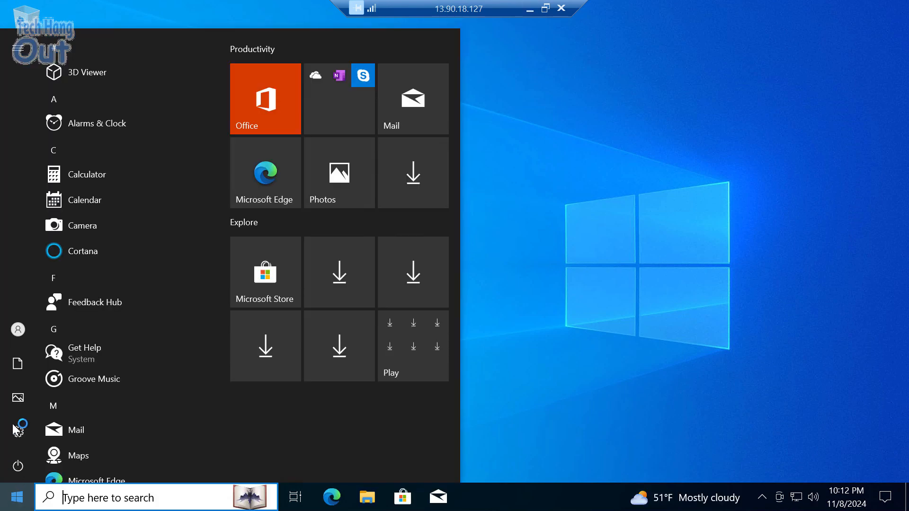
mouse_move(19, 436)
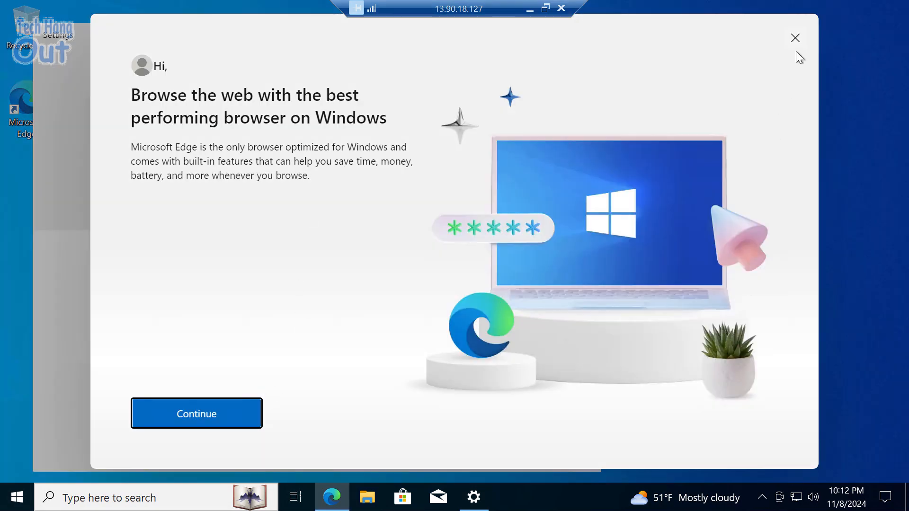
click(795, 38)
scroll(300, 322, down, 3)
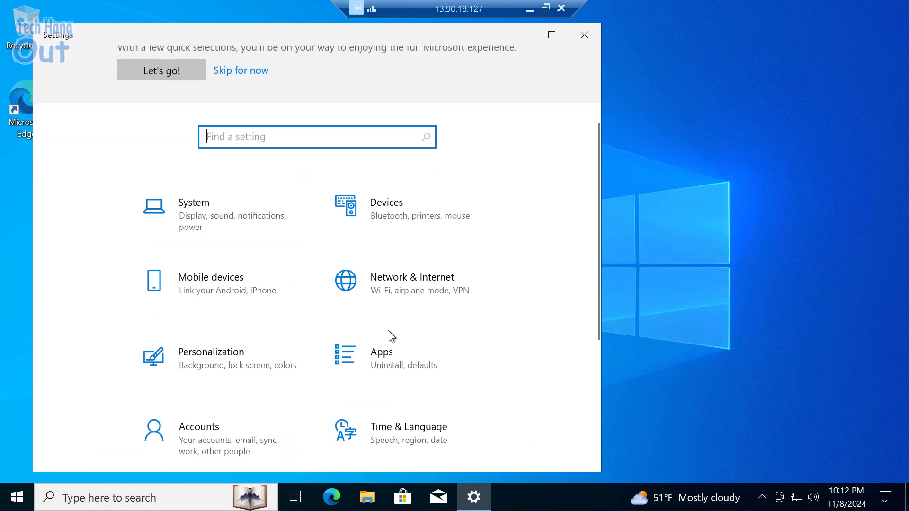
scroll(388, 331, down, 2)
click(204, 379)
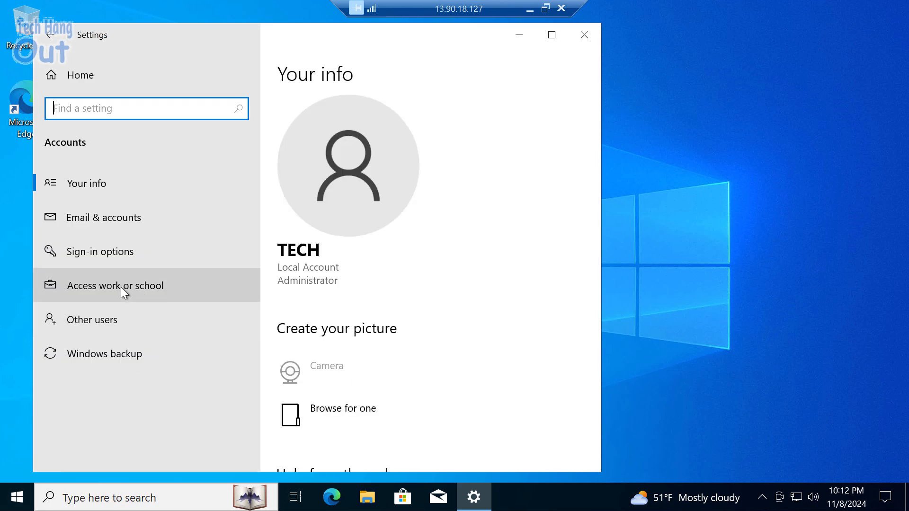
- View Access work or school and expand the Microsoft Entra ID connection details, then minimize the session
click(120, 286)
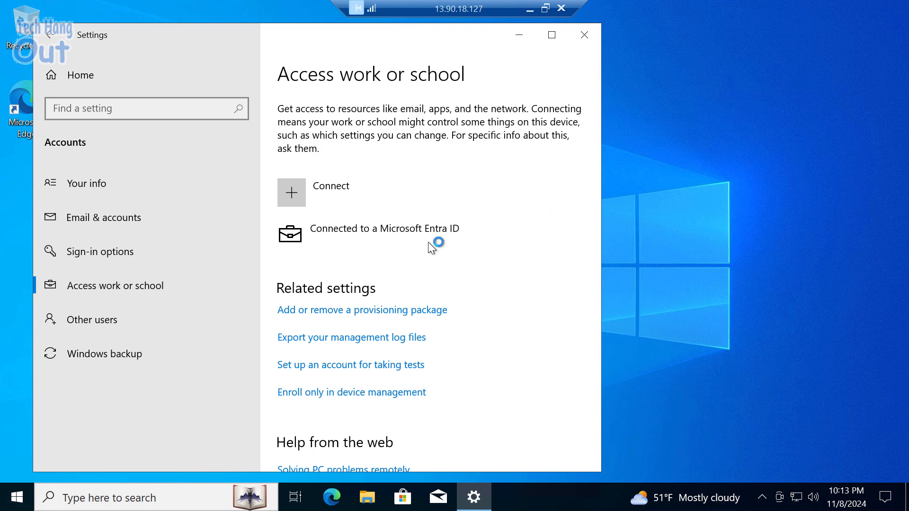
click(355, 232)
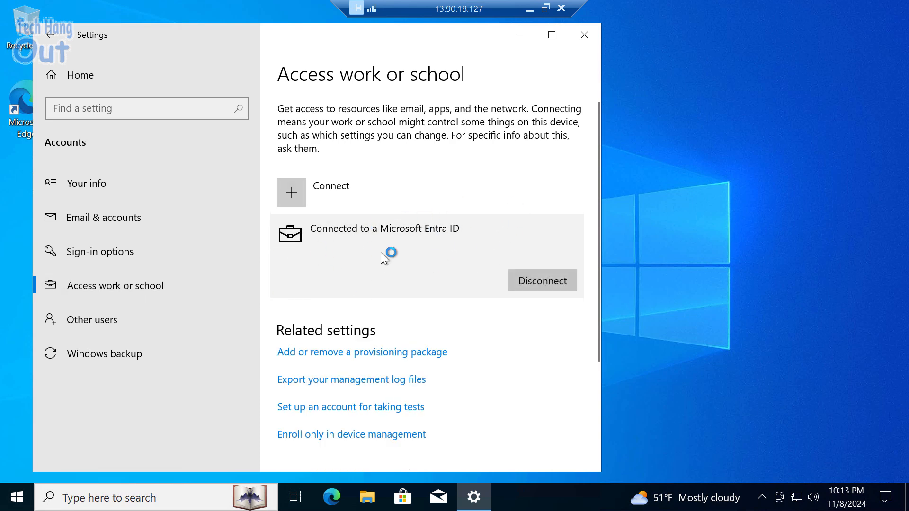
click(529, 14)
- Restore the tech1 session, accept its privacy settings and dismiss the Edge welcome screen
mouse_move(410, 494)
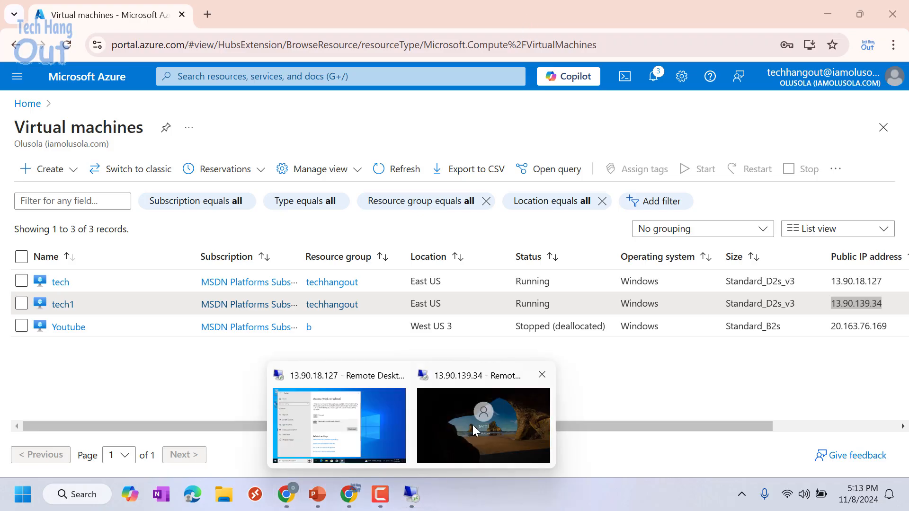
click(482, 426)
click(762, 452)
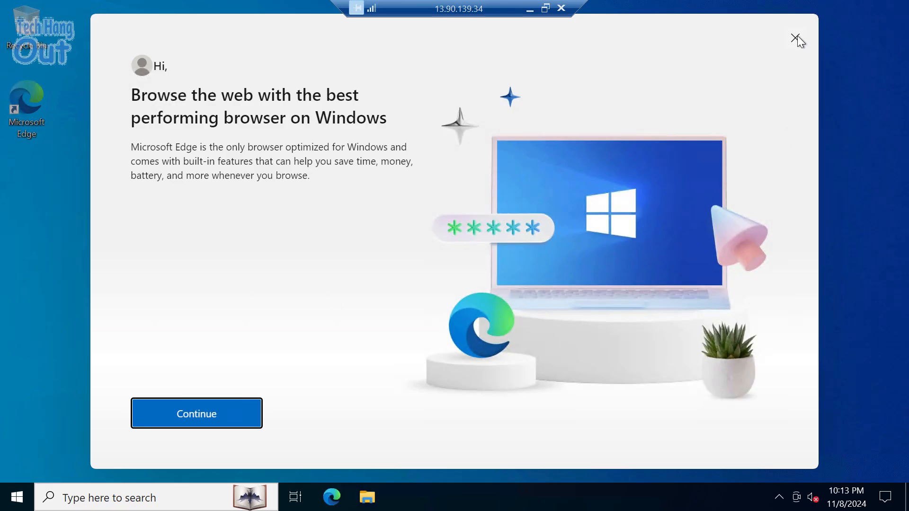
click(795, 38)
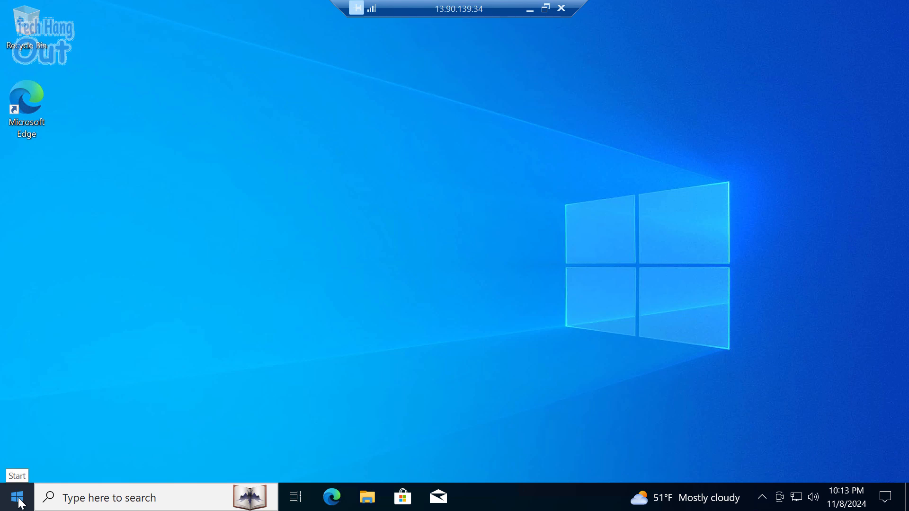
- Go to Settings > Accounts > Access work or school on tech1 and click Connect
click(19, 497)
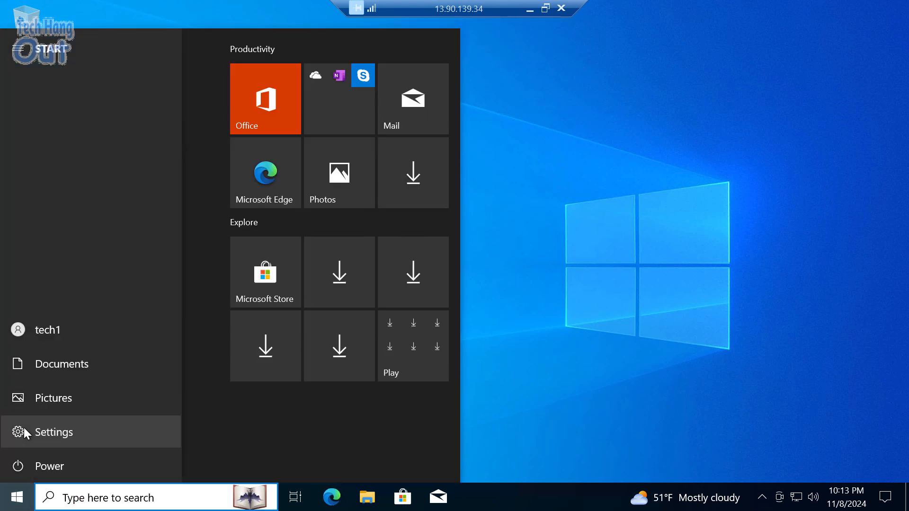
click(23, 431)
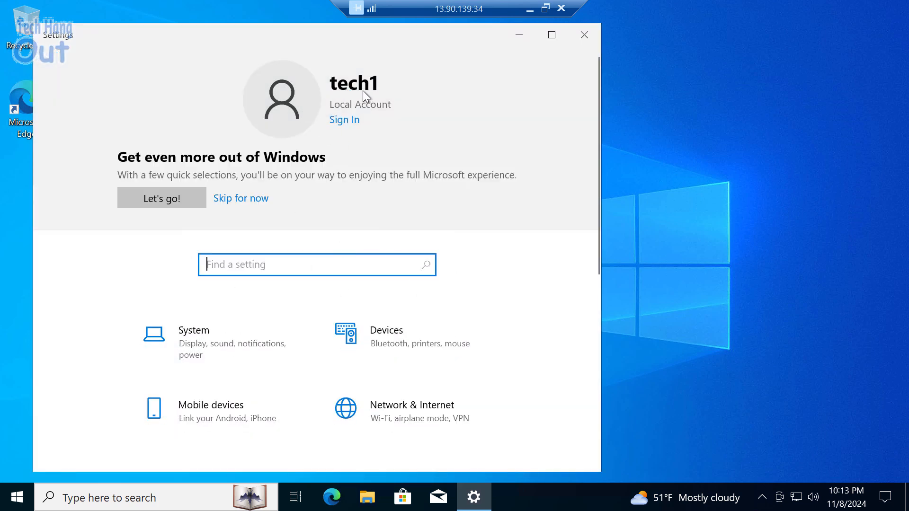
scroll(222, 363, down, 3)
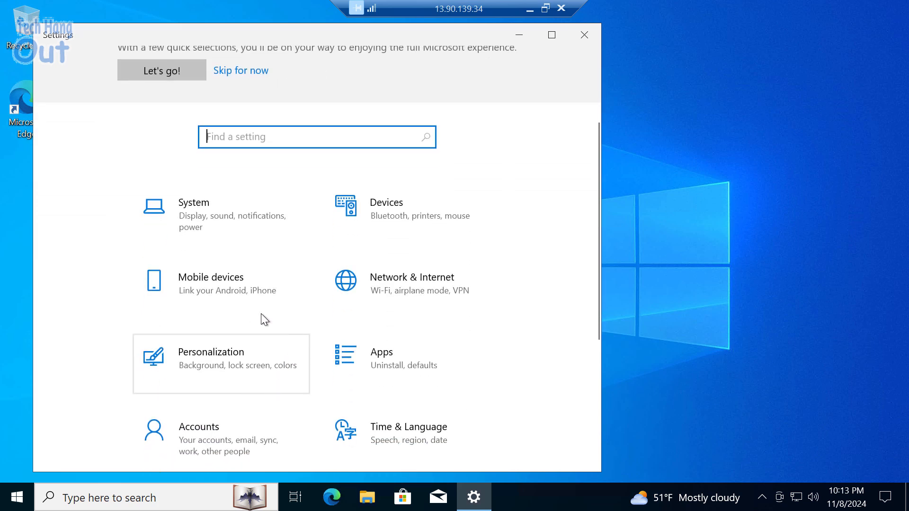
click(205, 444)
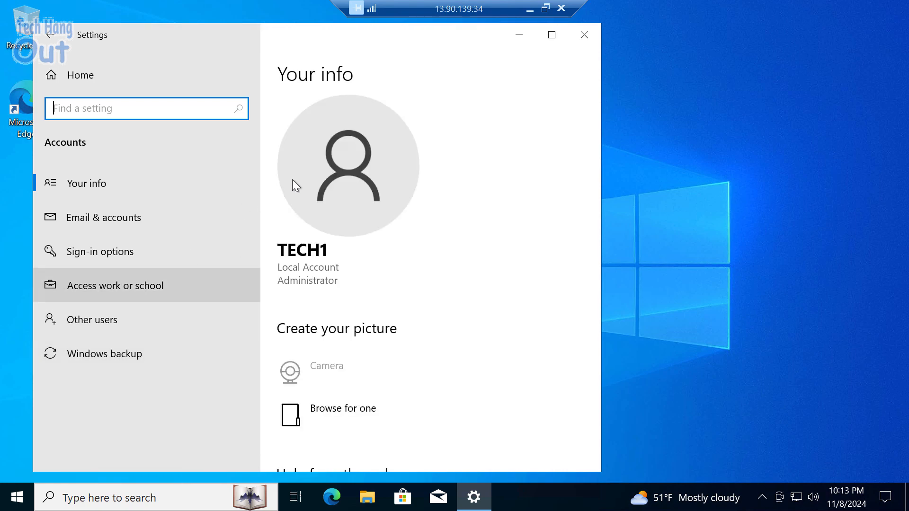
click(134, 290)
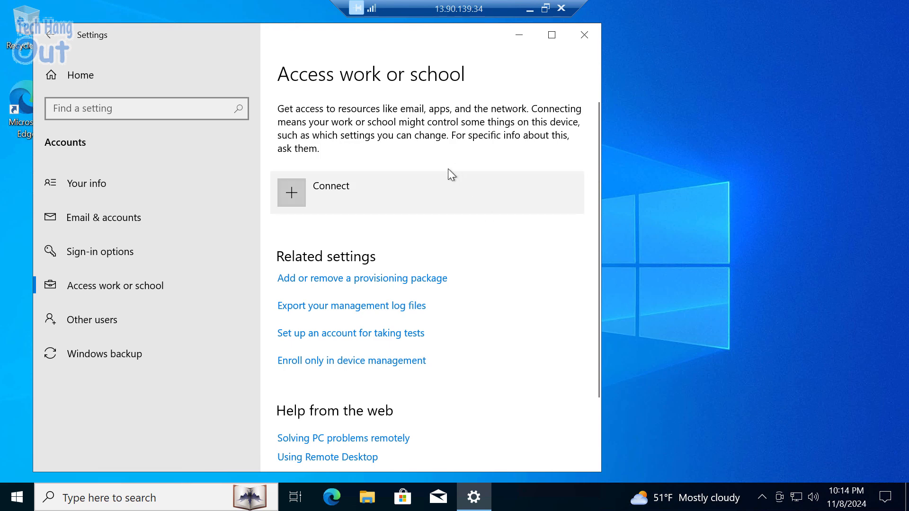
click(435, 213)
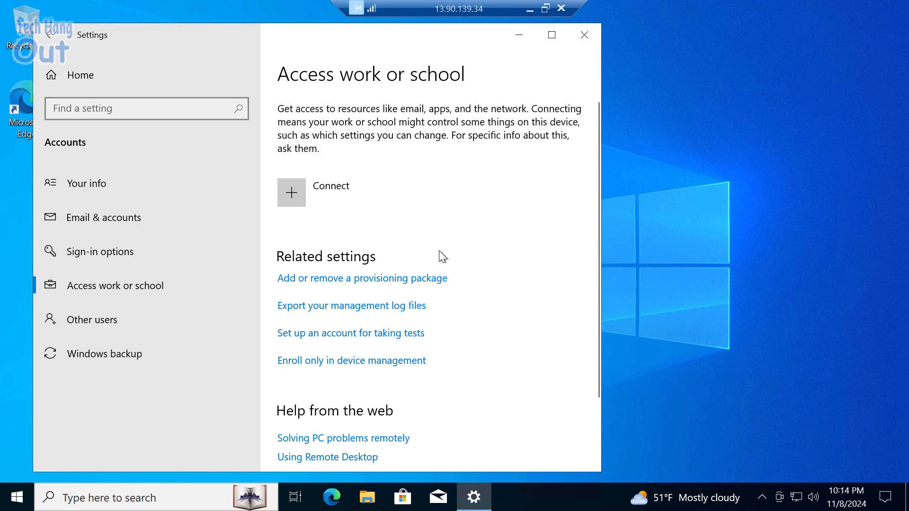
scroll(475, 226, down, 2)
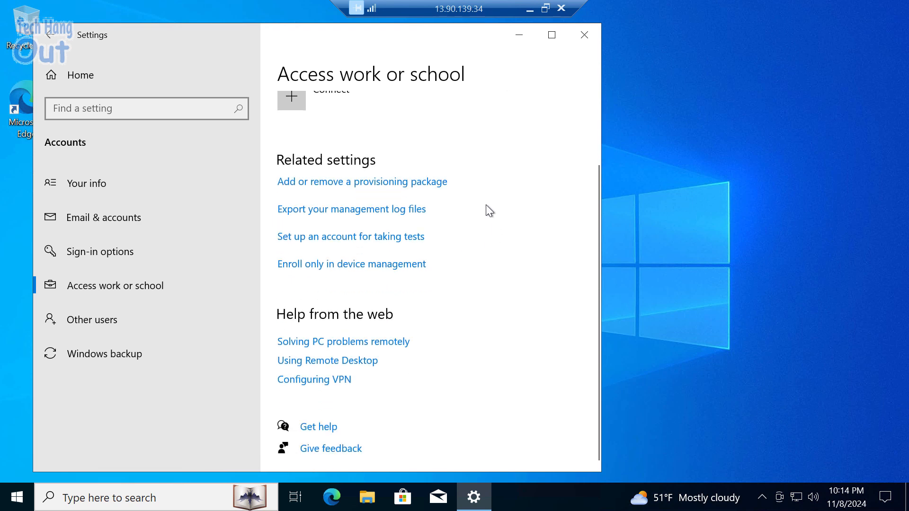
scroll(433, 223, up, 2)
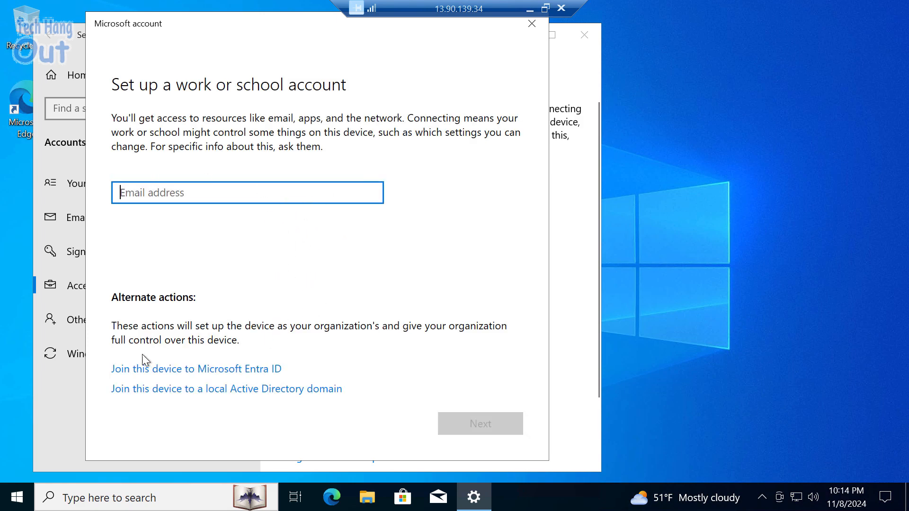
- Choose 'Join this device to Microsoft Entra ID', then close the sign-in window without signing in
click(182, 371)
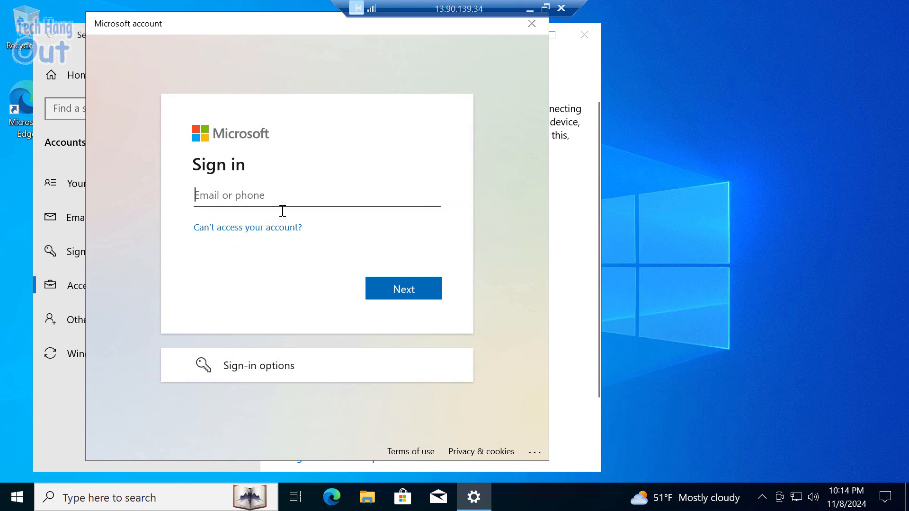
drag(238, 32, 242, 65)
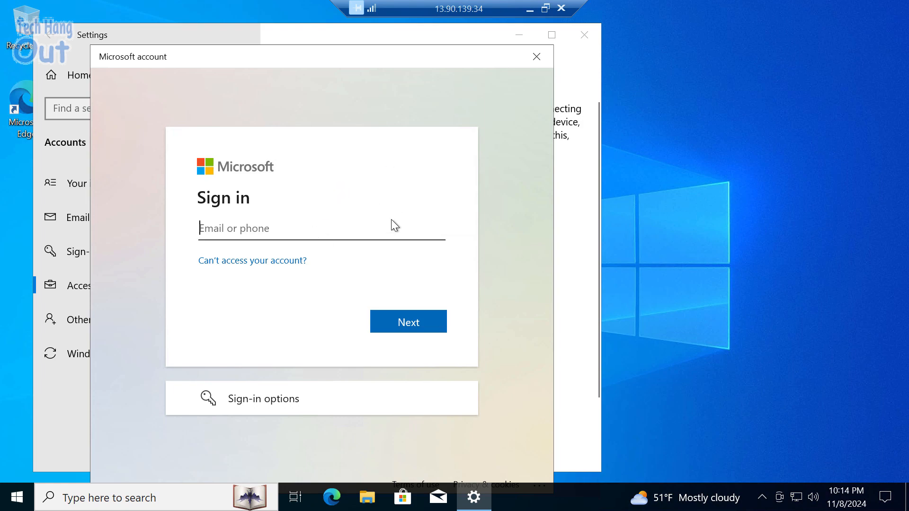
click(537, 59)
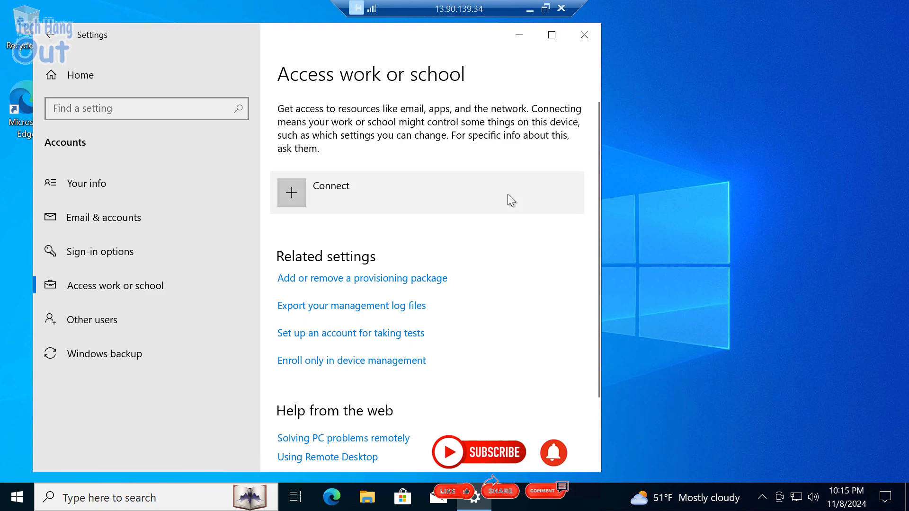
- Open tech1's Settings > Extensions + applications in the portal and start adding an extension
click(531, 11)
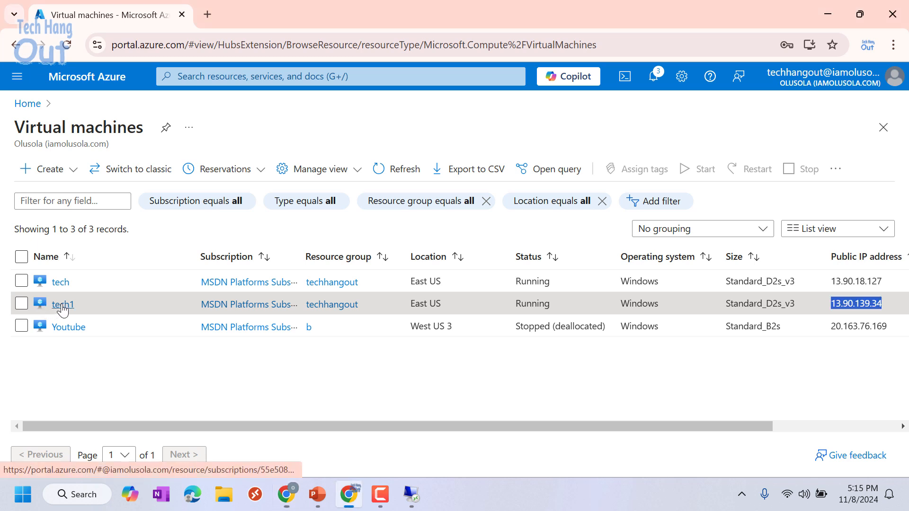
click(58, 304)
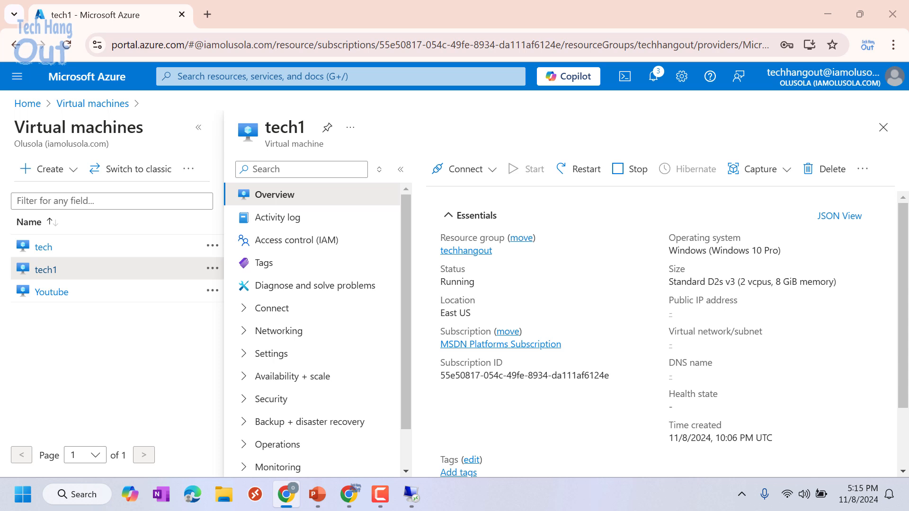
drag(409, 326, 409, 362)
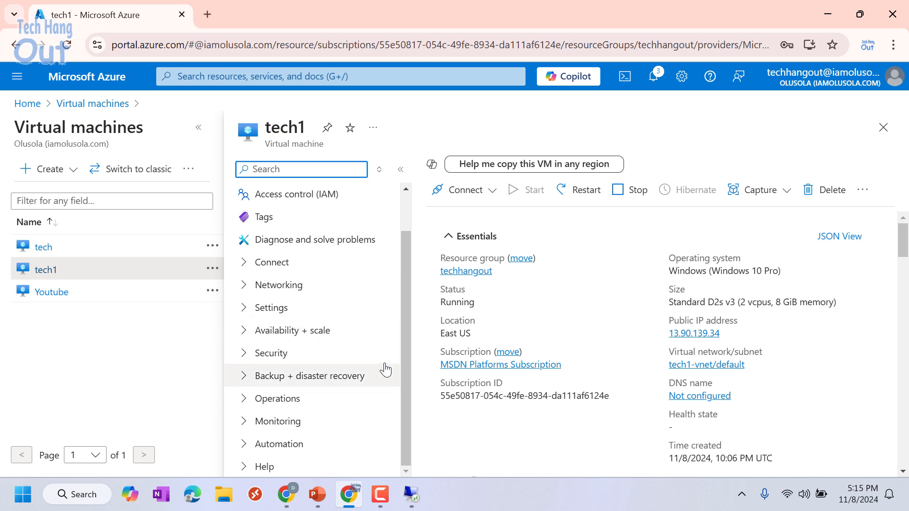
click(243, 307)
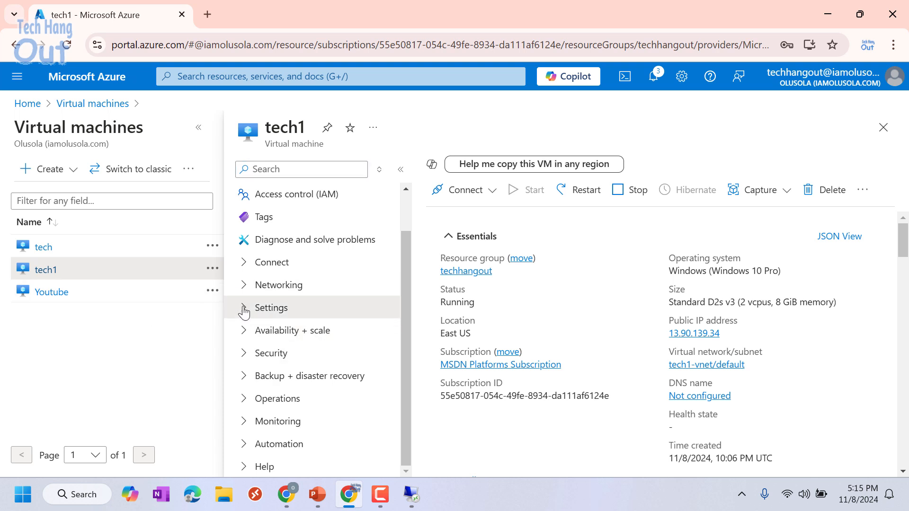
click(286, 364)
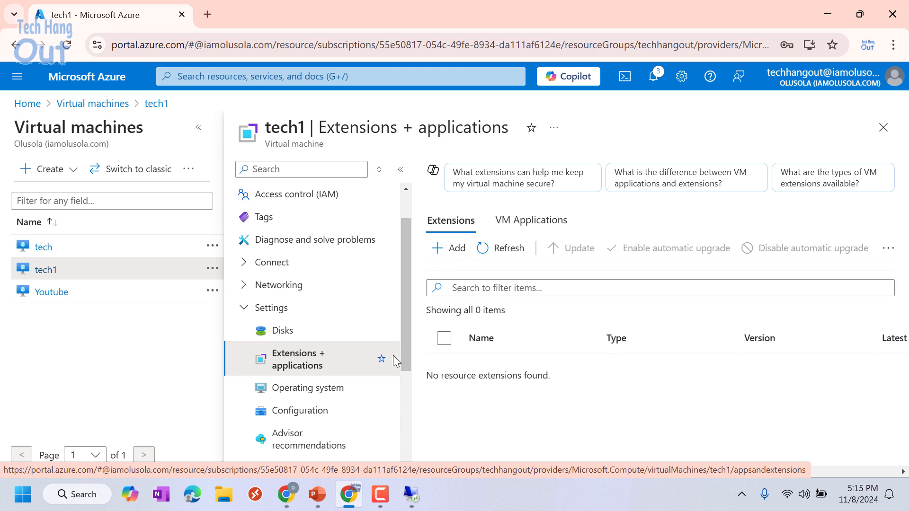
click(450, 261)
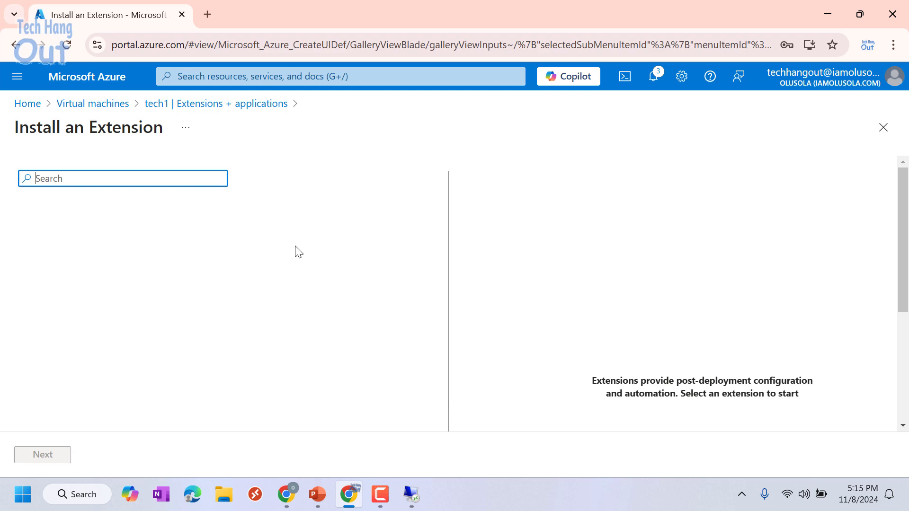
- Pick the Azure AD based Windows Login extension from the gallery and proceed to its configuration
scroll(314, 265, down, 2)
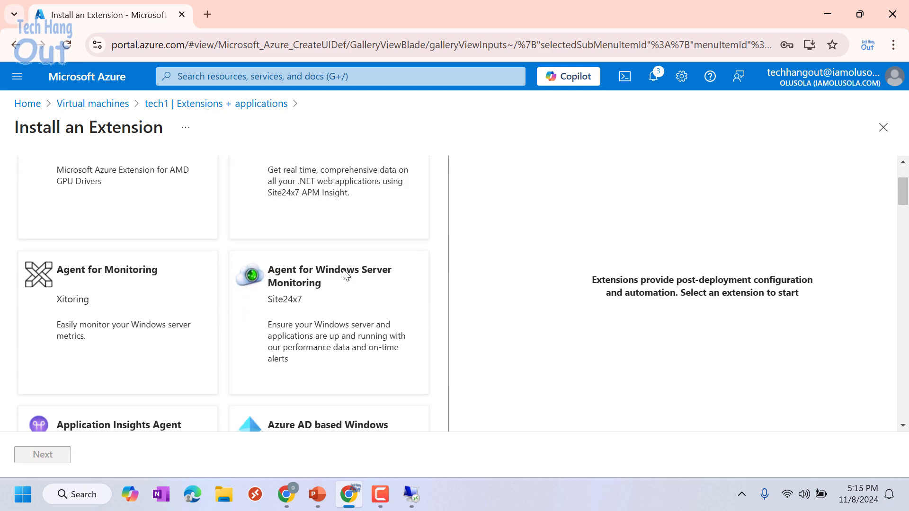
scroll(344, 273, down, 2)
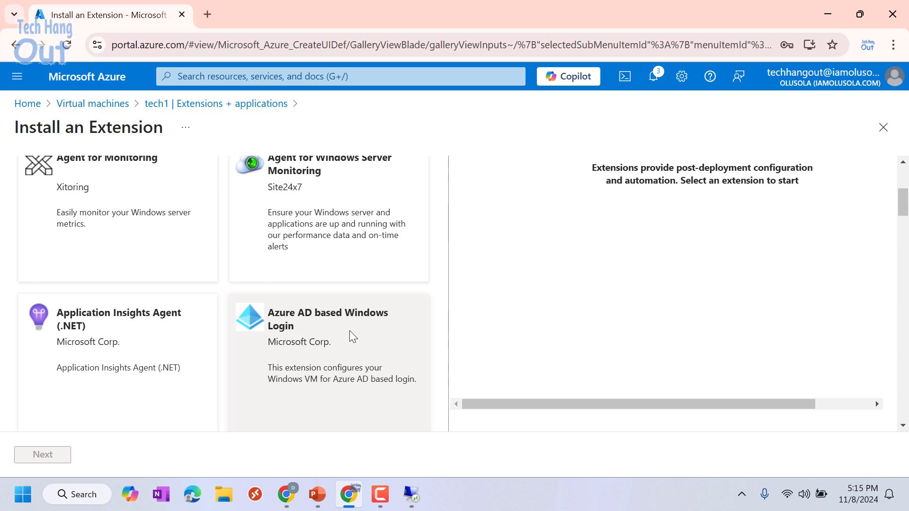
click(305, 353)
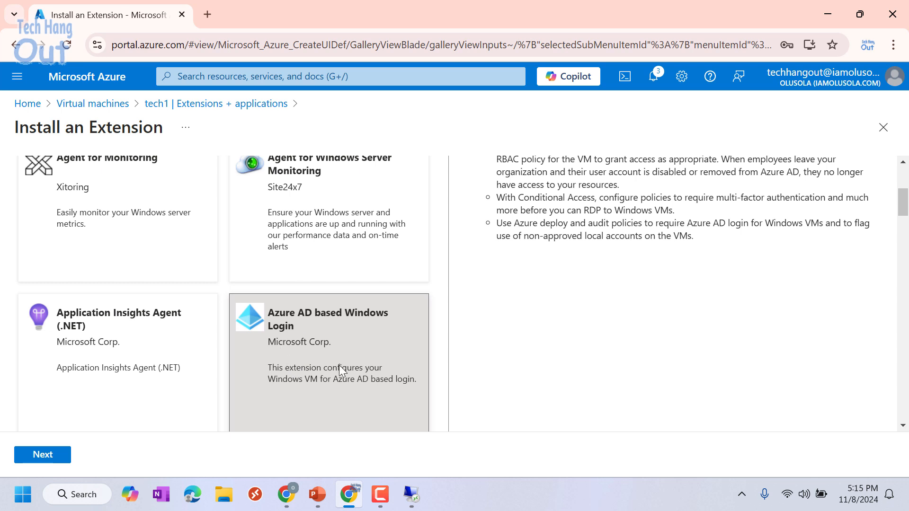
click(41, 457)
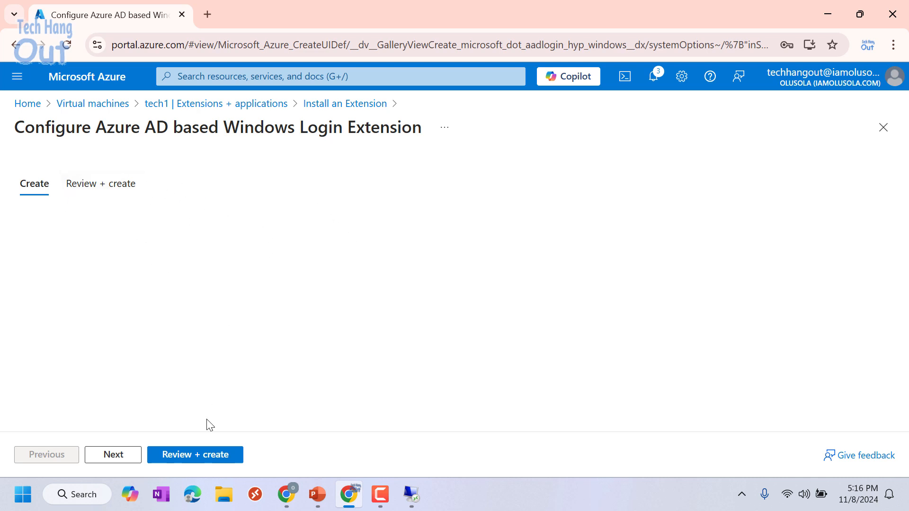
- Review and create the tech1/AADLogin extension deployment, then switch back to the tech session
click(198, 454)
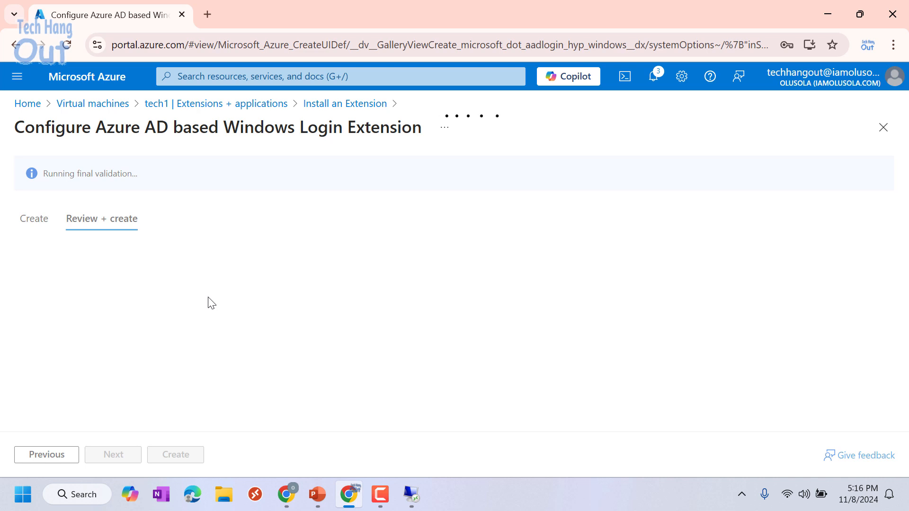
click(181, 453)
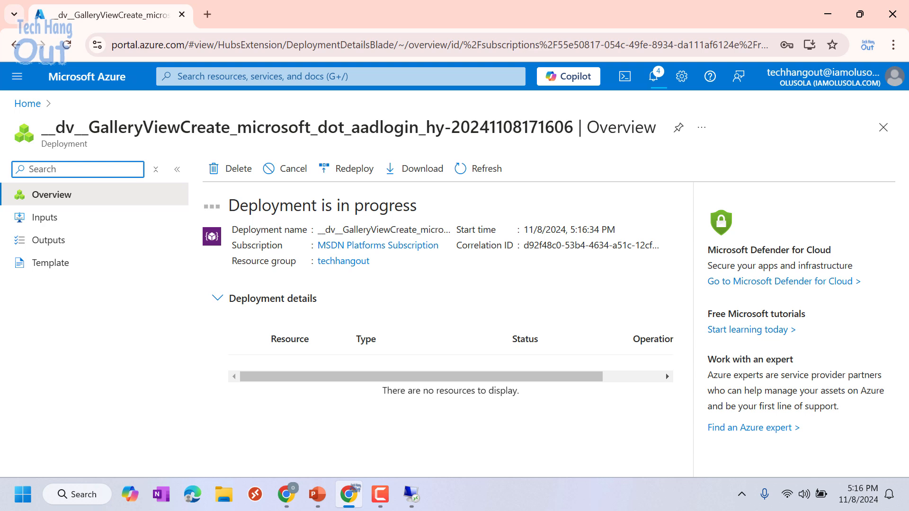
key(alt+Tab)
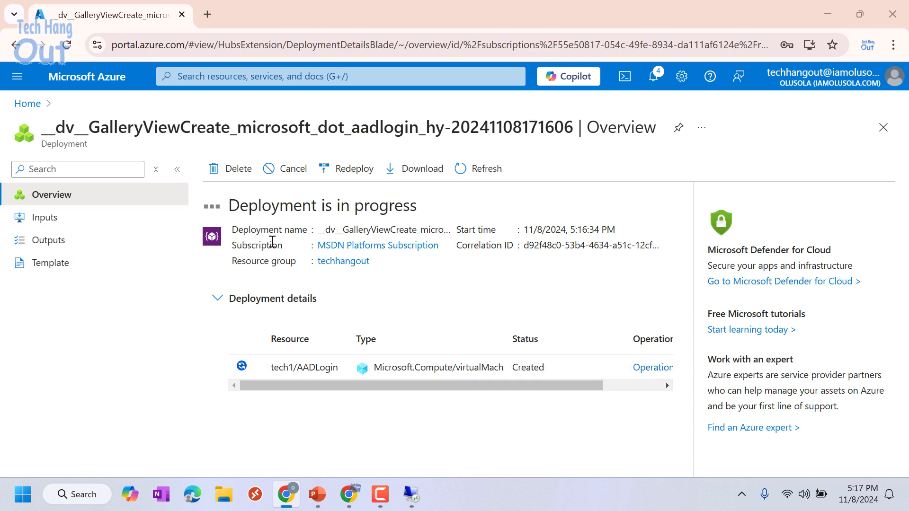
- Switch to the 13.90.18.127 session and show Your info for local Administrator TECH
mouse_move(413, 499)
click(335, 425)
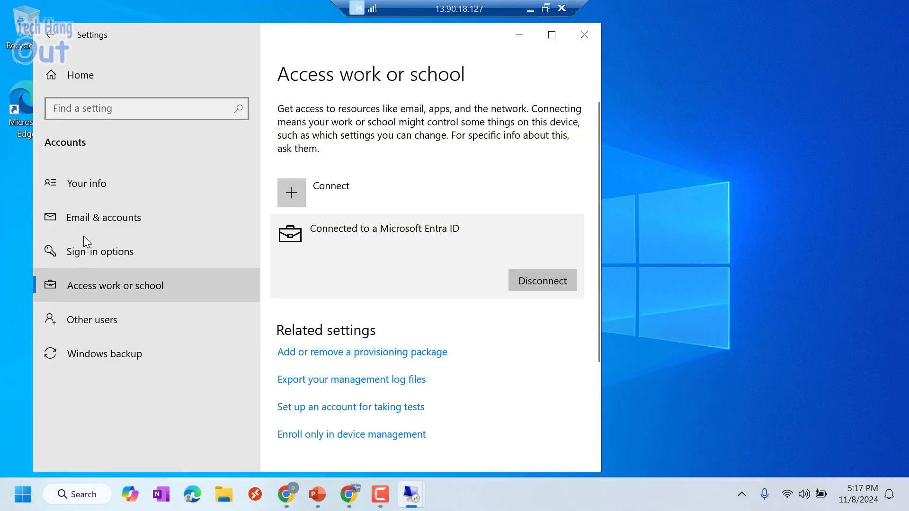
click(98, 189)
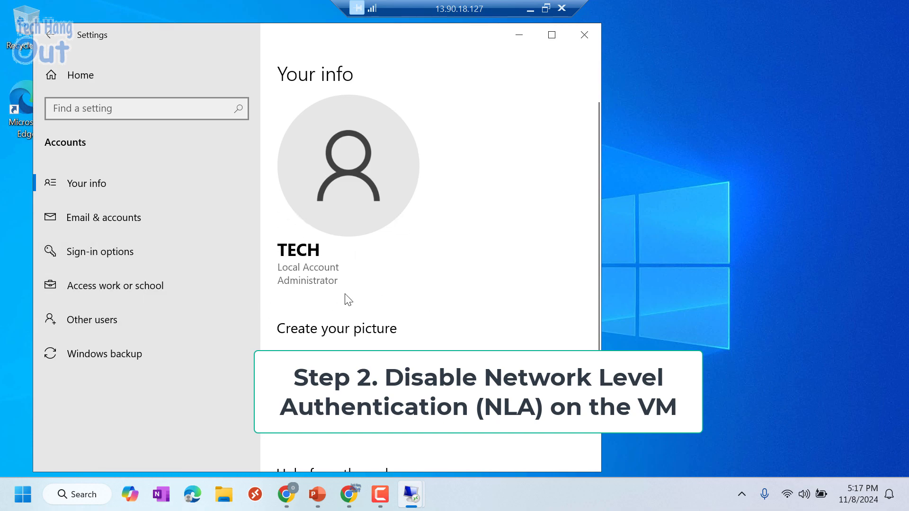
click(286, 494)
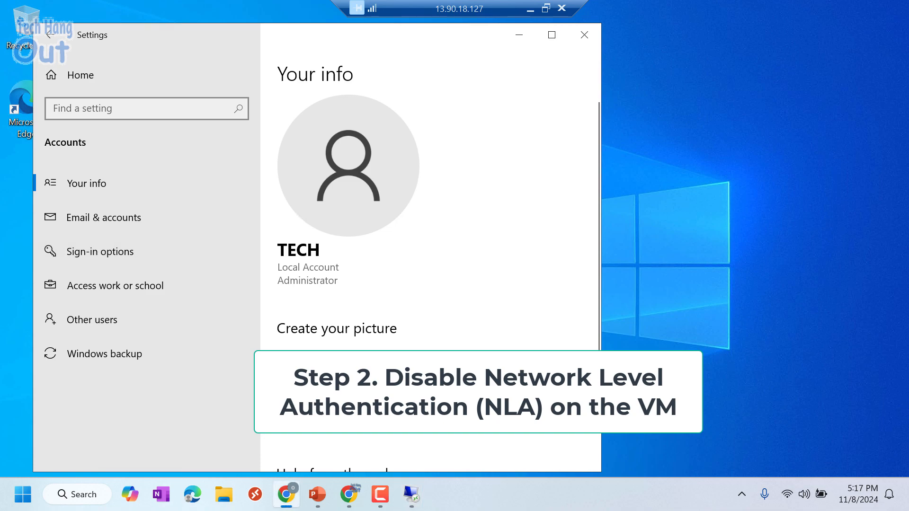
- Close Settings and check the remote settings under Control Panel's System and Security, leaving them unchanged
click(584, 35)
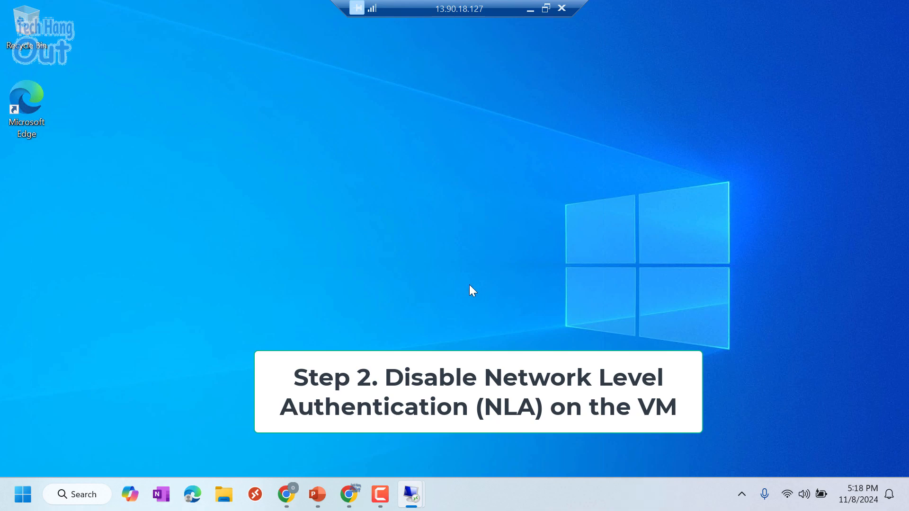
key(super+r)
text(control)
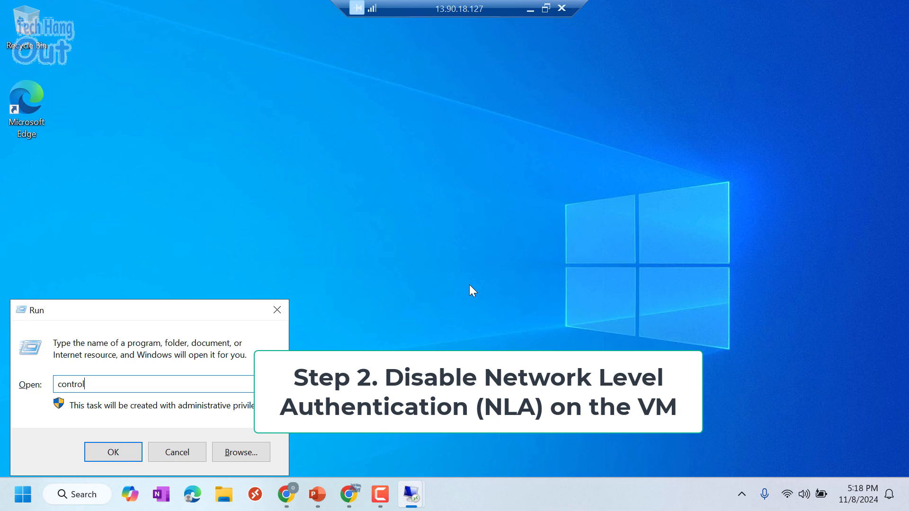
key(Return)
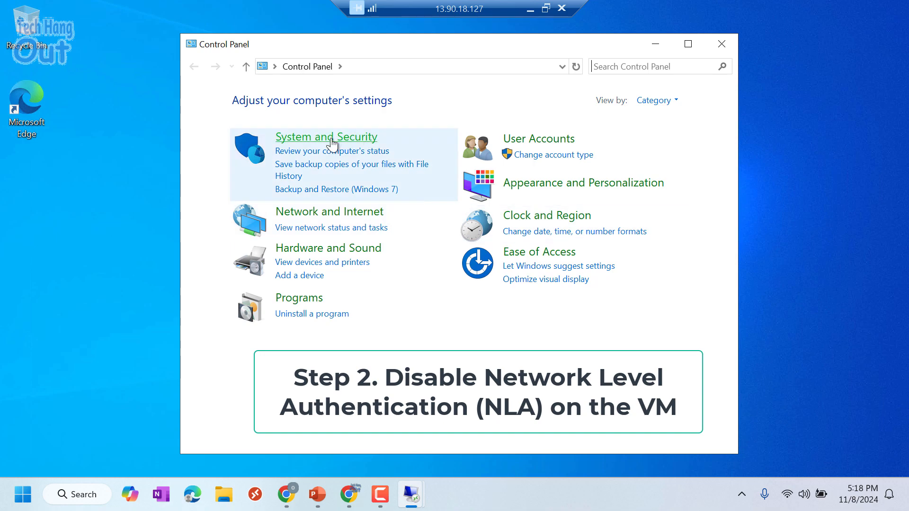
click(332, 140)
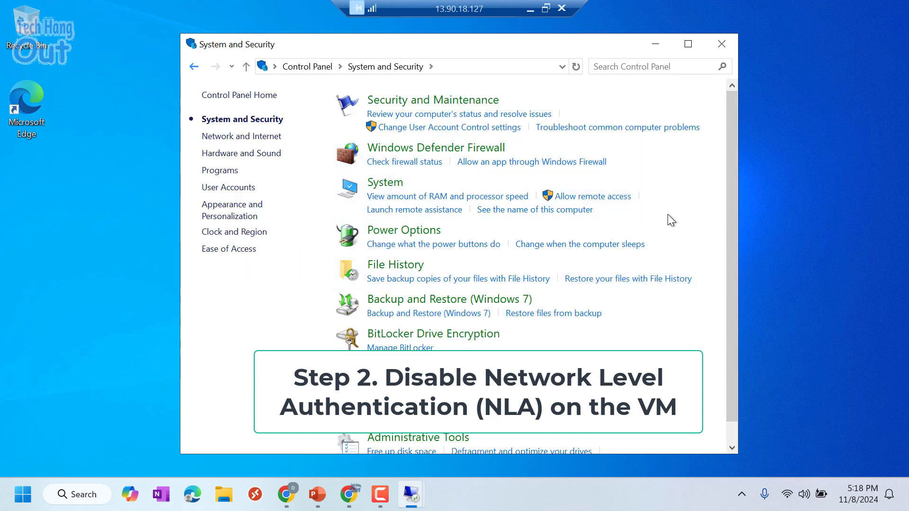
click(607, 198)
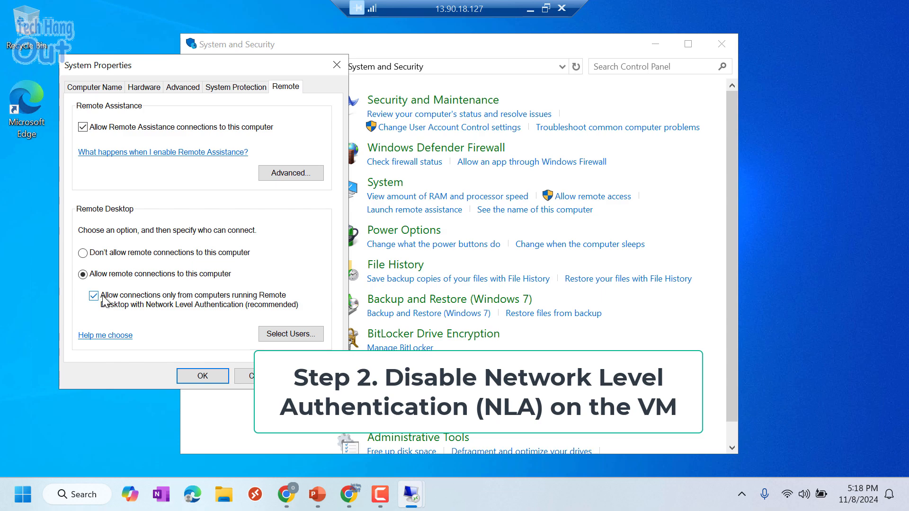
click(260, 376)
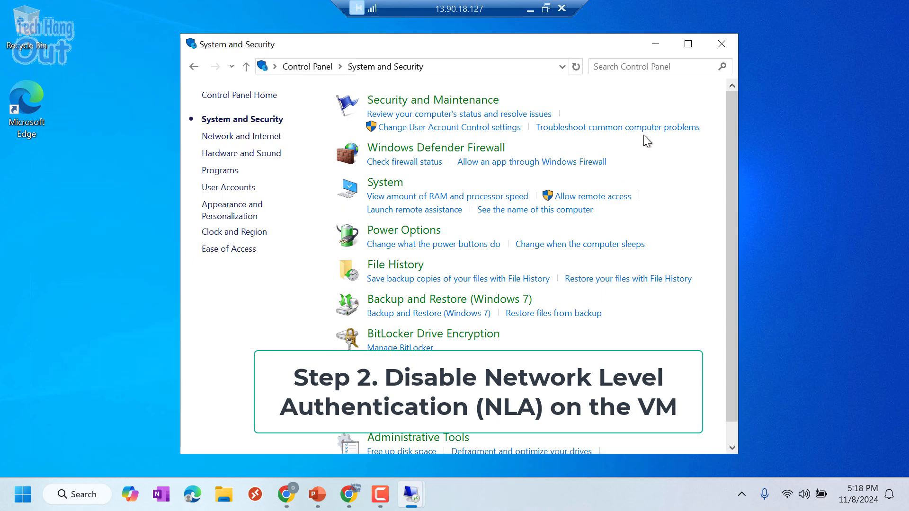
click(716, 47)
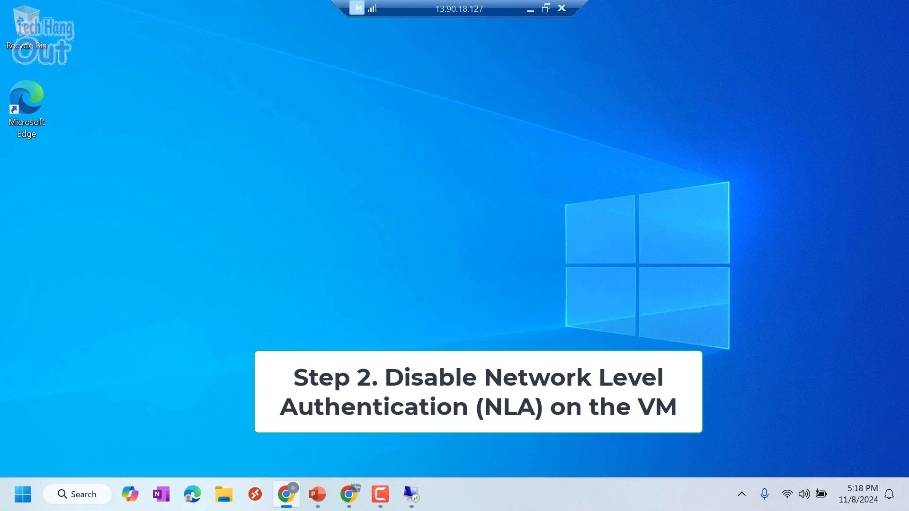
click(408, 296)
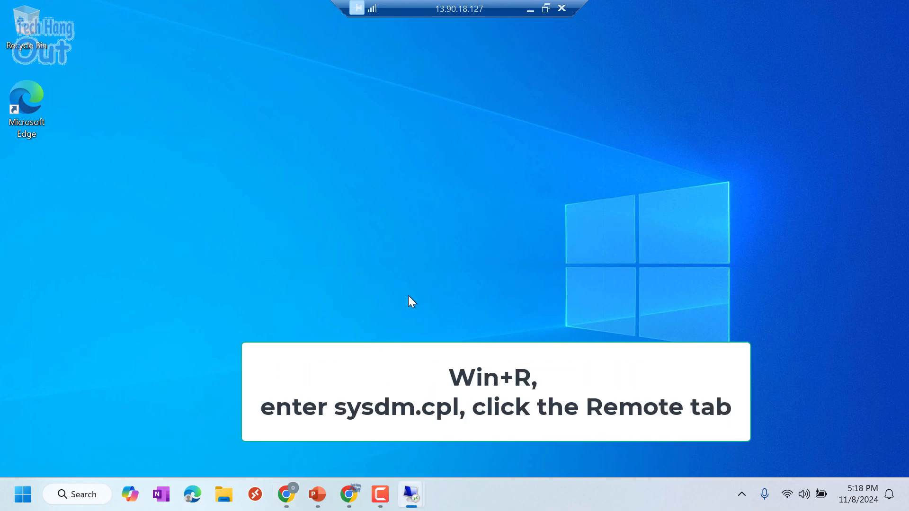
- Using sysdm.cpl, untick 'Allow connections only from computers running Network Level Authentication' and apply
key(super+r)
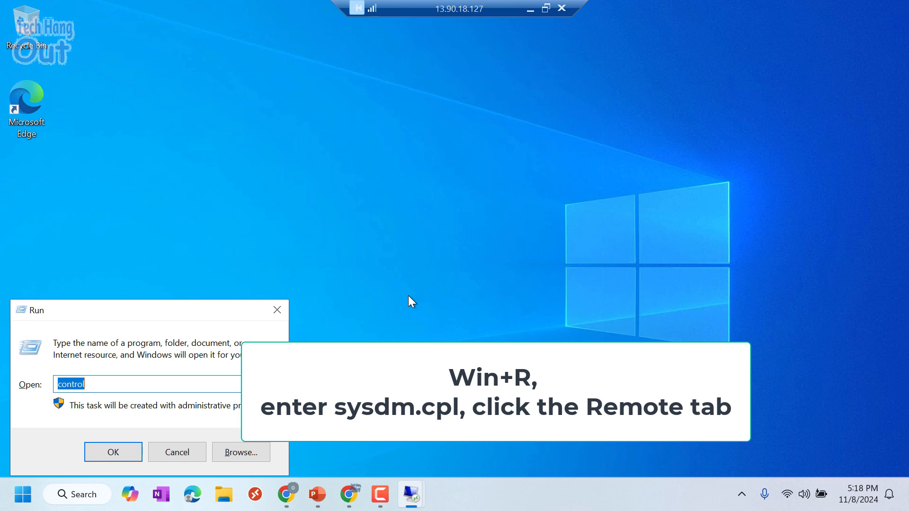
text(sysdm.cpl)
key(Return)
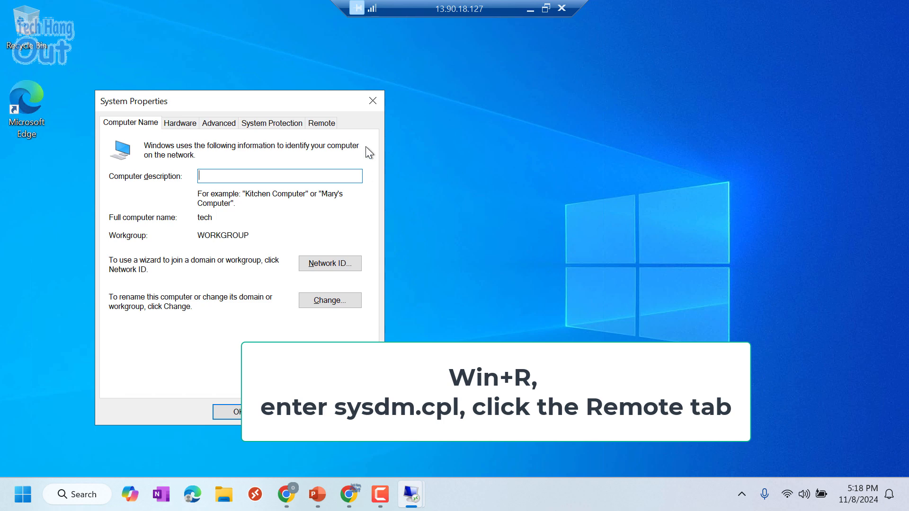
click(324, 125)
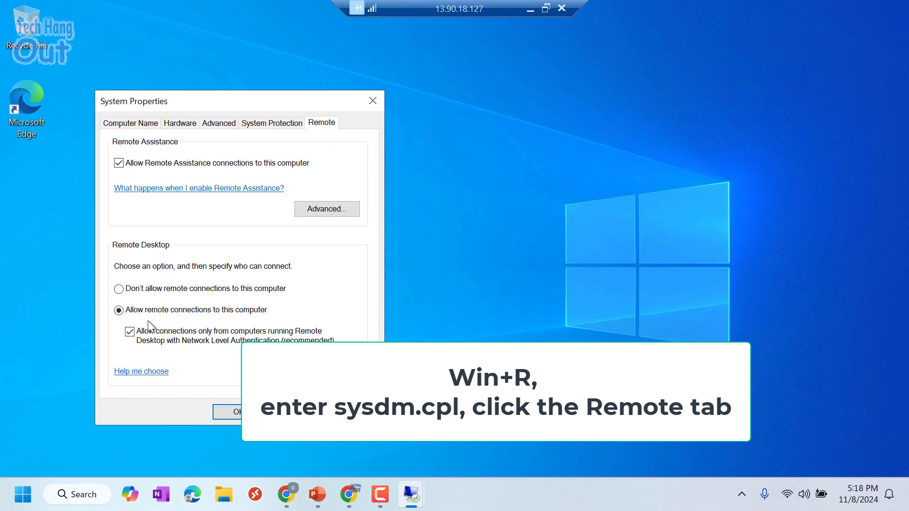
click(129, 332)
click(234, 412)
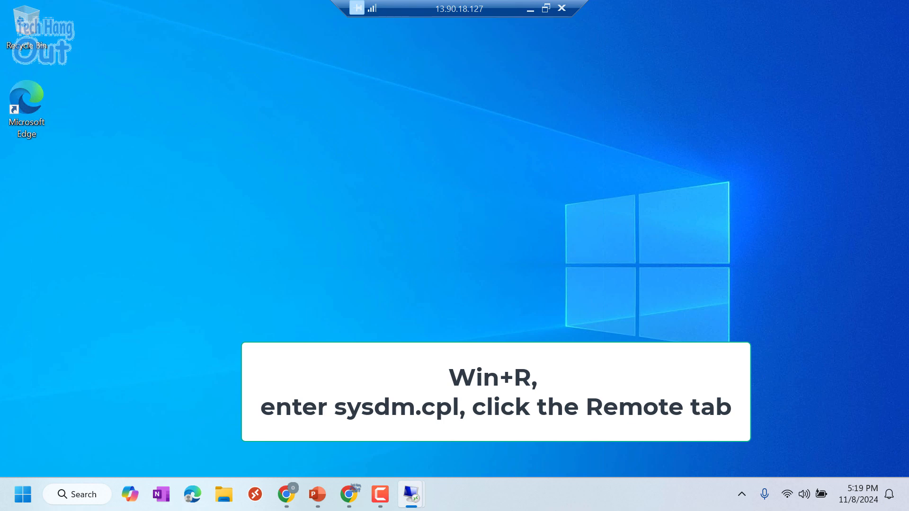
key(alt+Tab)
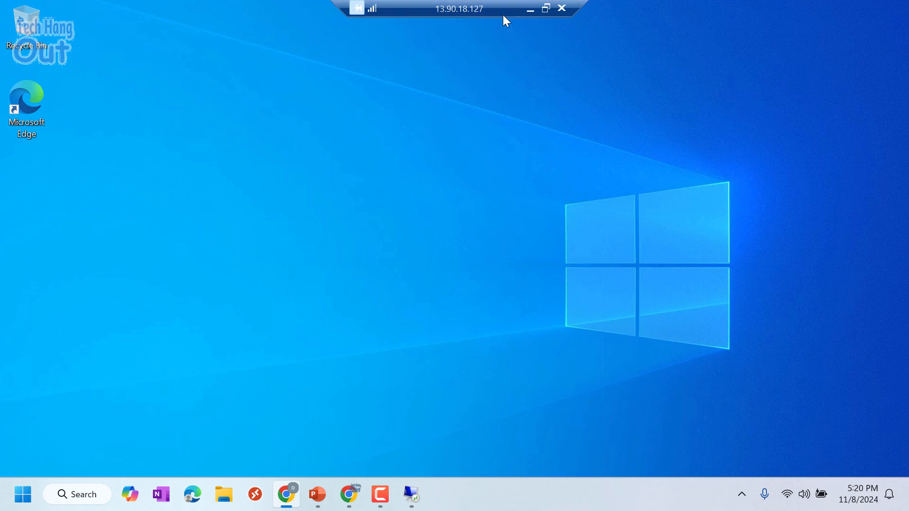
- Return to the Azure portal home page, then switch to the 13.90.139.34 remote session
click(526, 13)
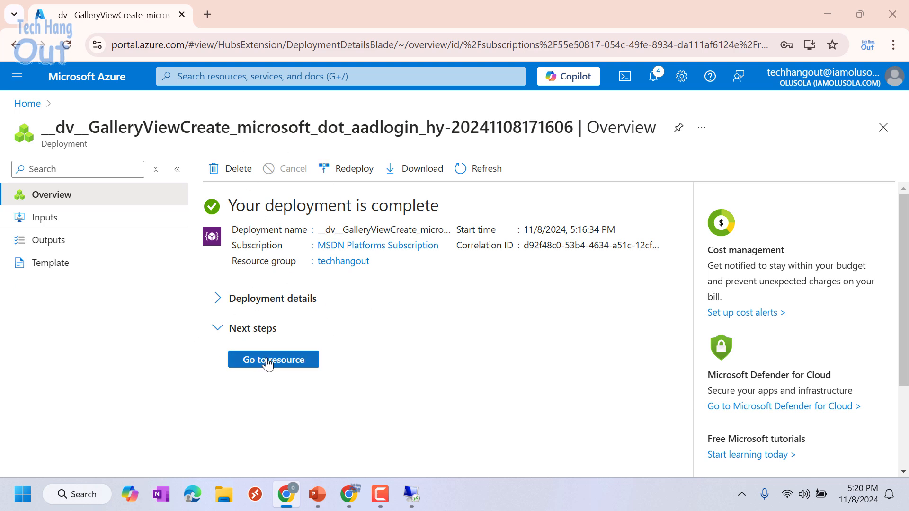
click(265, 362)
click(265, 362)
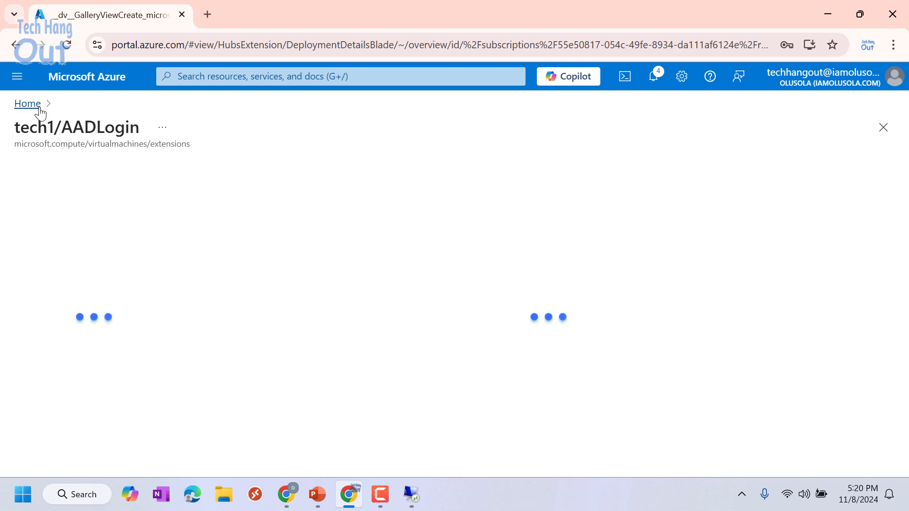
click(27, 103)
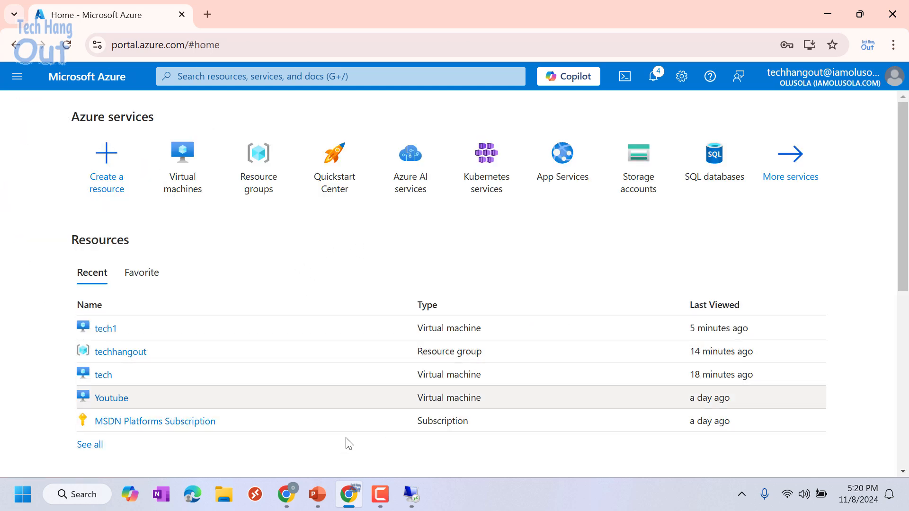
mouse_move(407, 493)
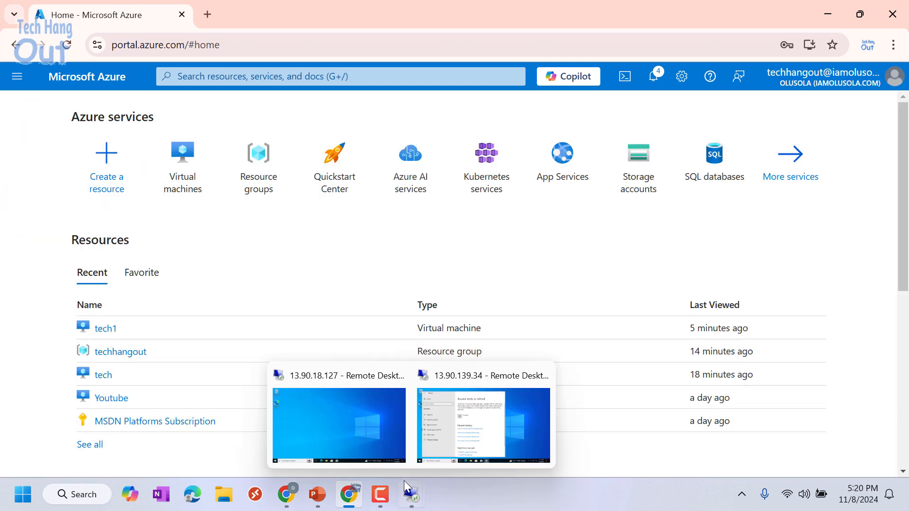
click(495, 435)
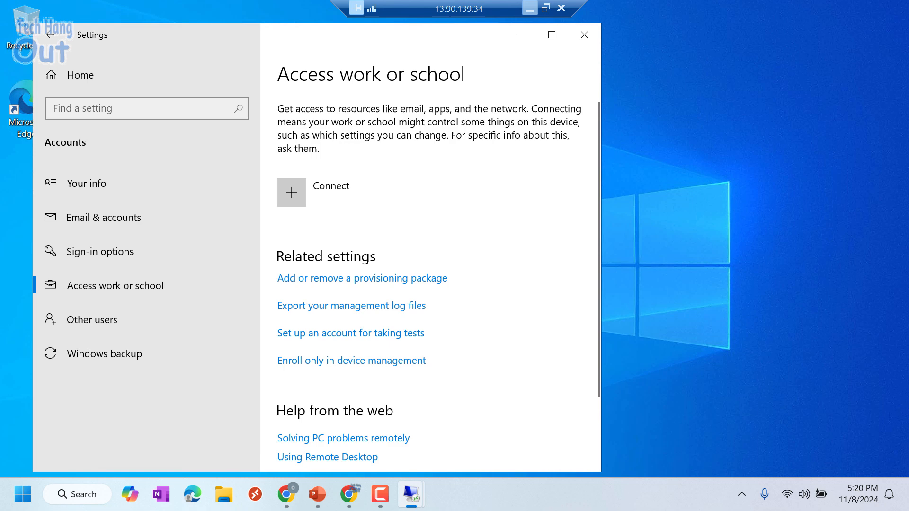
- Close Settings and relaunch the Settings app from the VM's Start menu
click(584, 35)
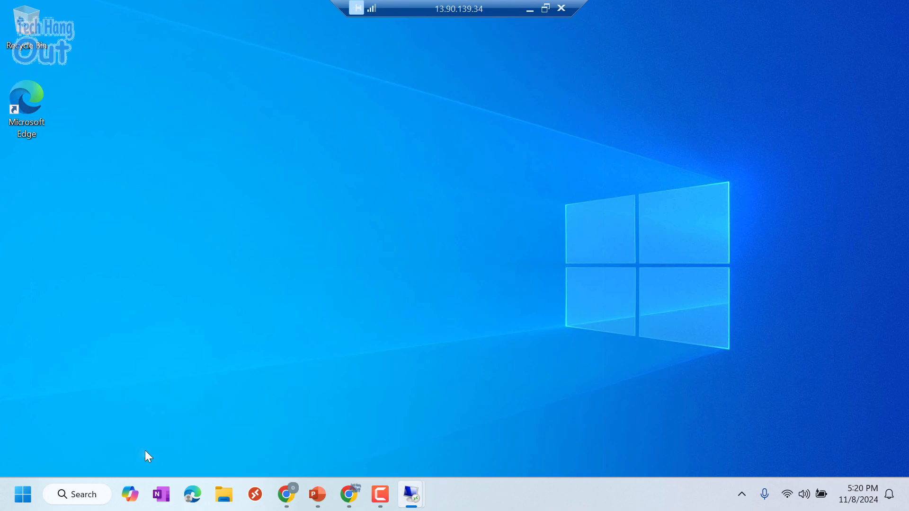
click(22, 494)
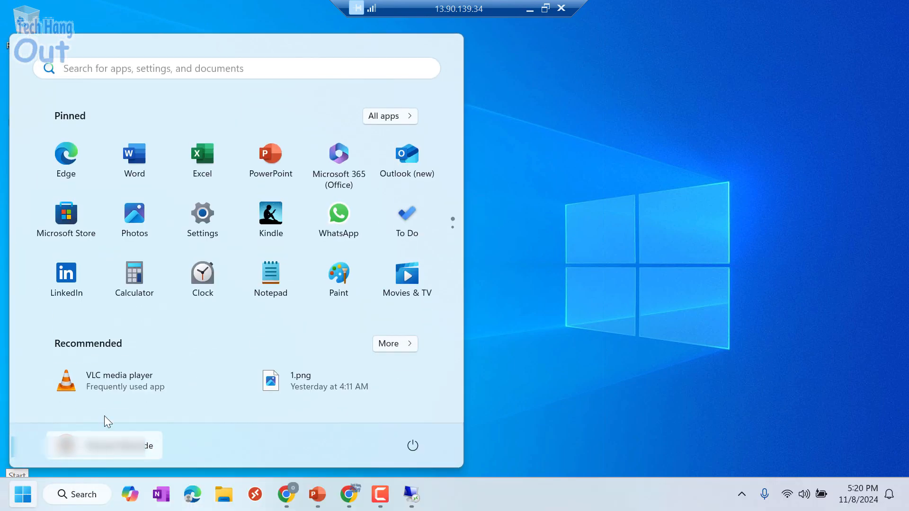
right_click(21, 499)
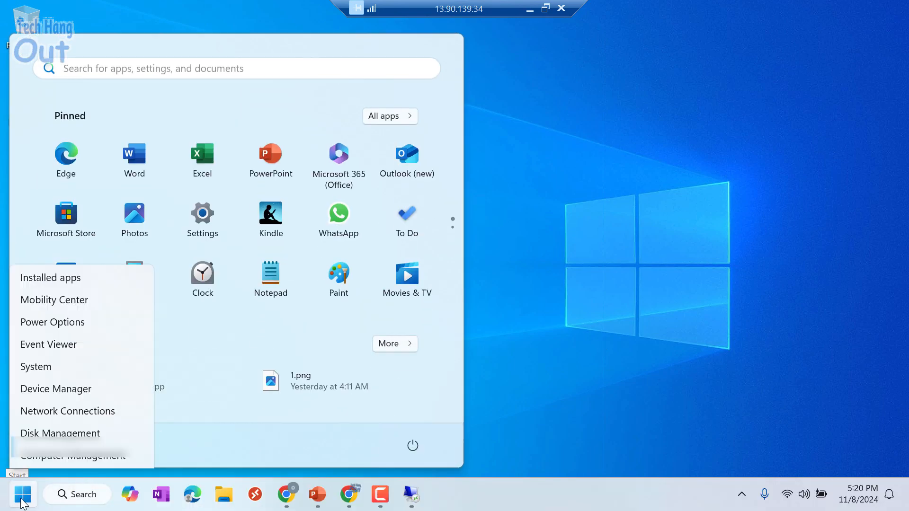
key(Escape)
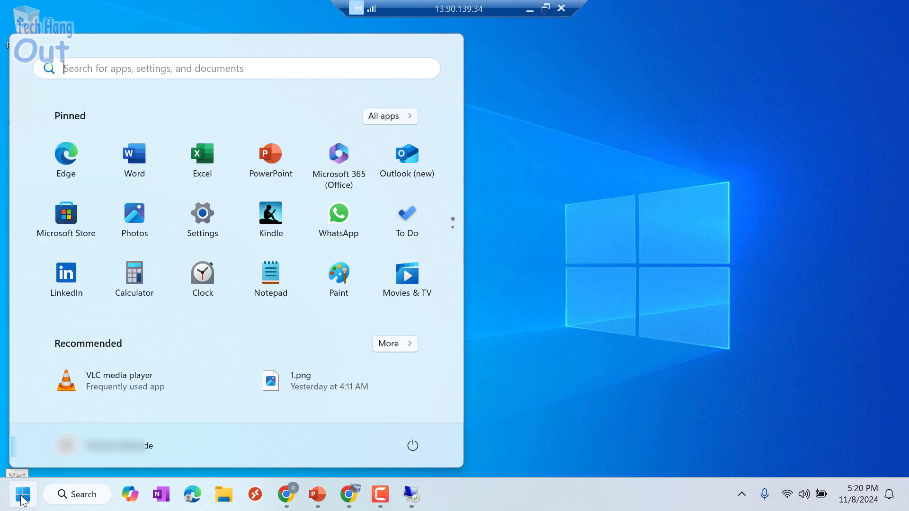
click(22, 499)
click(19, 497)
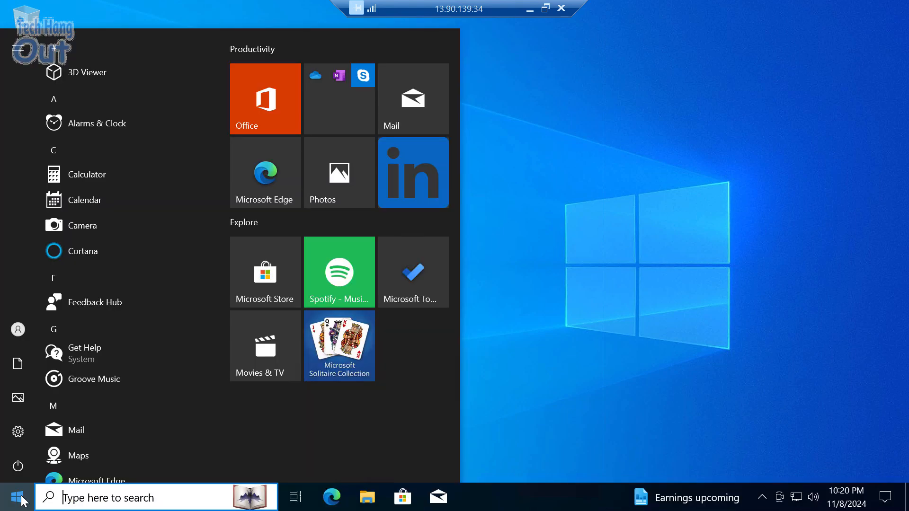
click(20, 433)
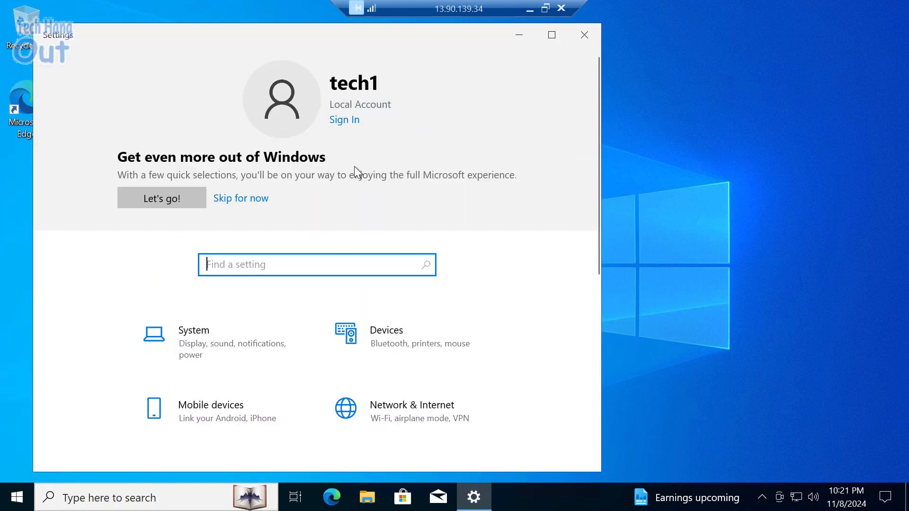
- Open Accounts > Access work or school to confirm the Microsoft Entra ID connection
scroll(407, 255, down, 4)
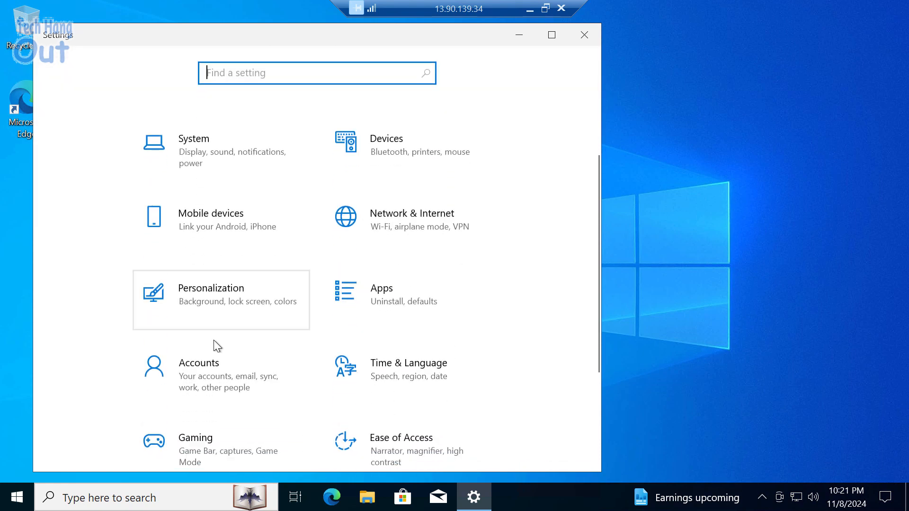
scroll(374, 376, down, 1)
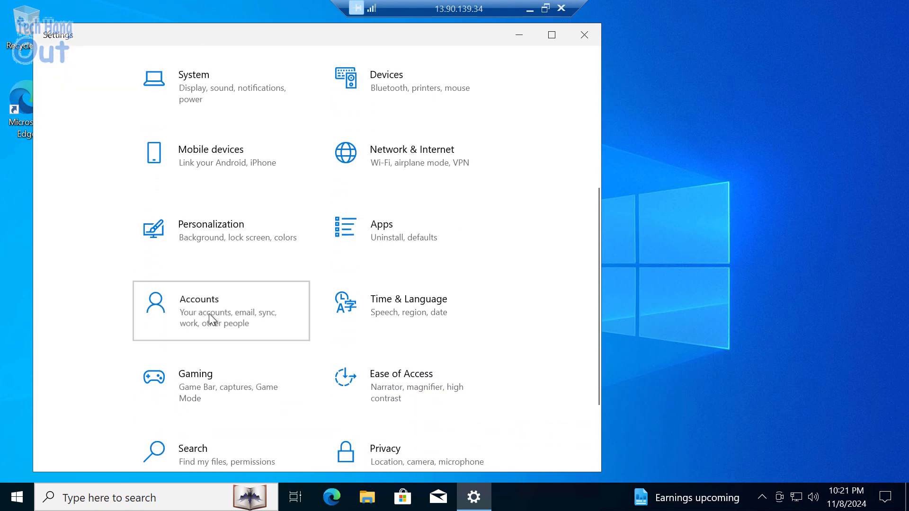
click(208, 314)
click(134, 288)
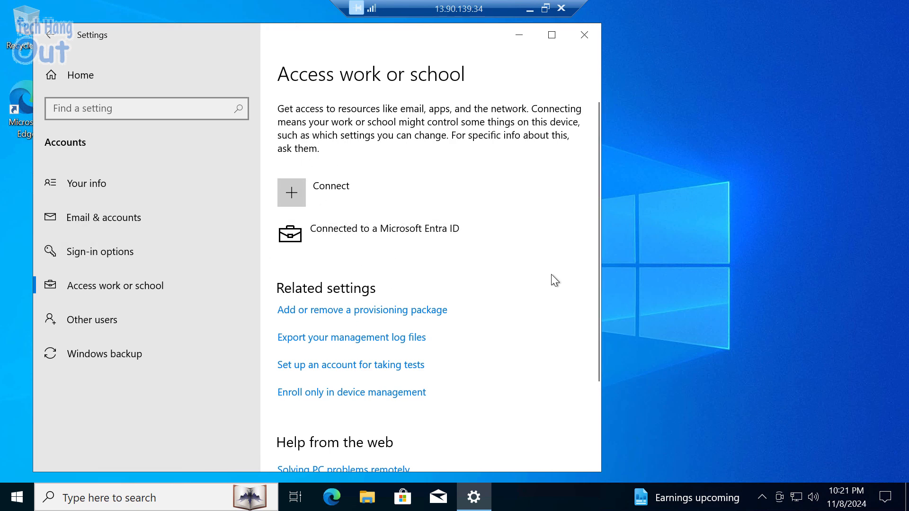
click(291, 192)
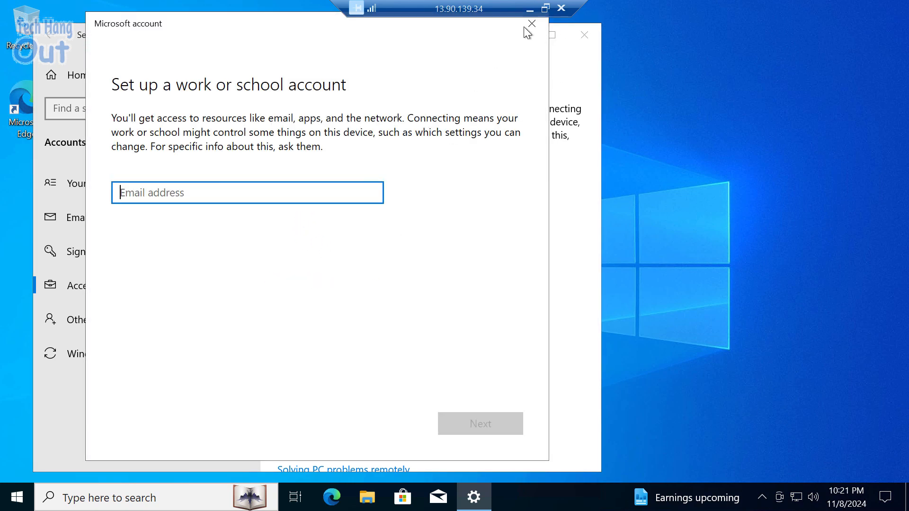
click(531, 24)
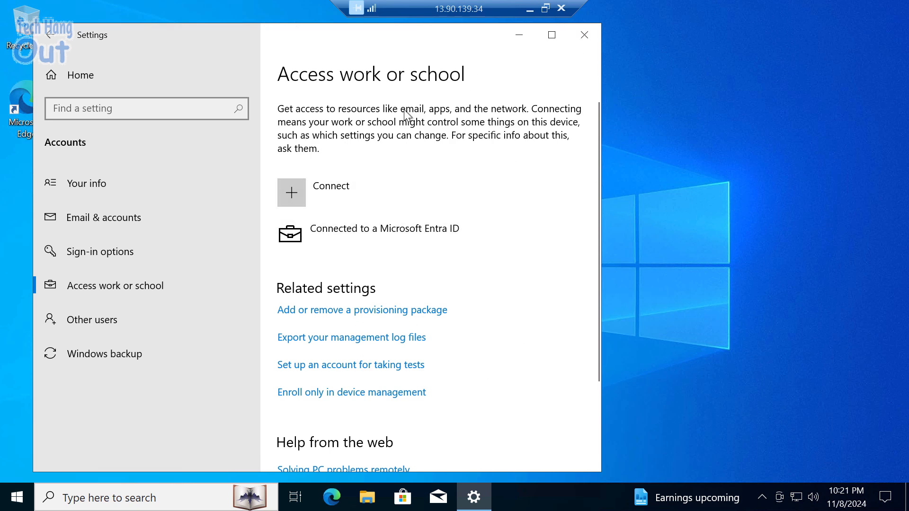
- Minimize the remote session and open the tech VM's Access control (IAM) from the virtual machines list
click(529, 14)
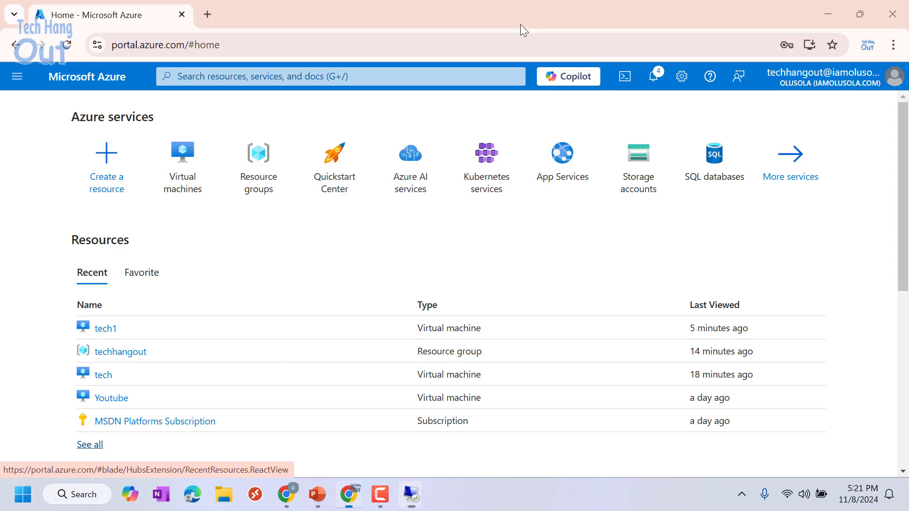
click(180, 167)
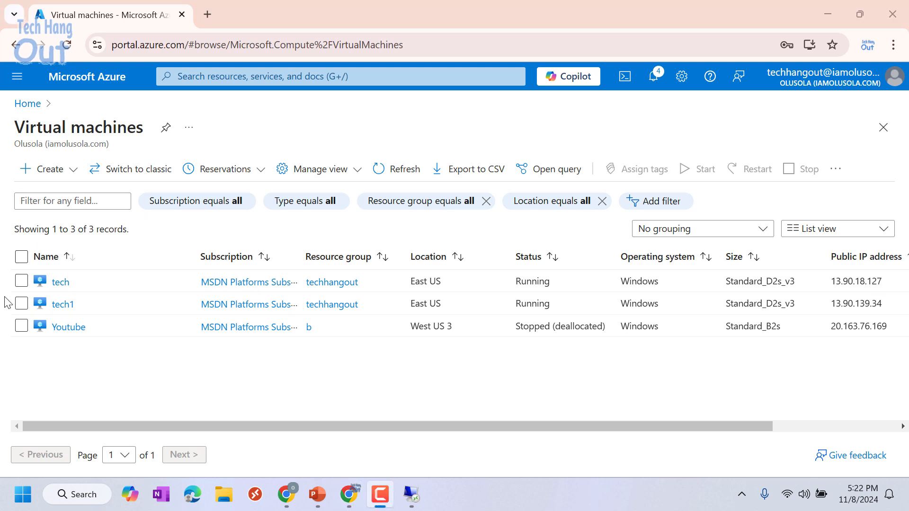
click(59, 283)
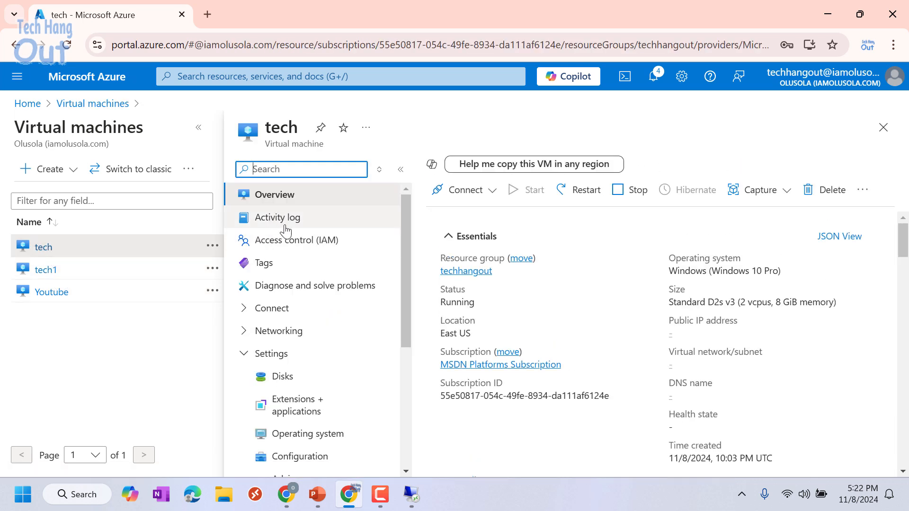
click(284, 242)
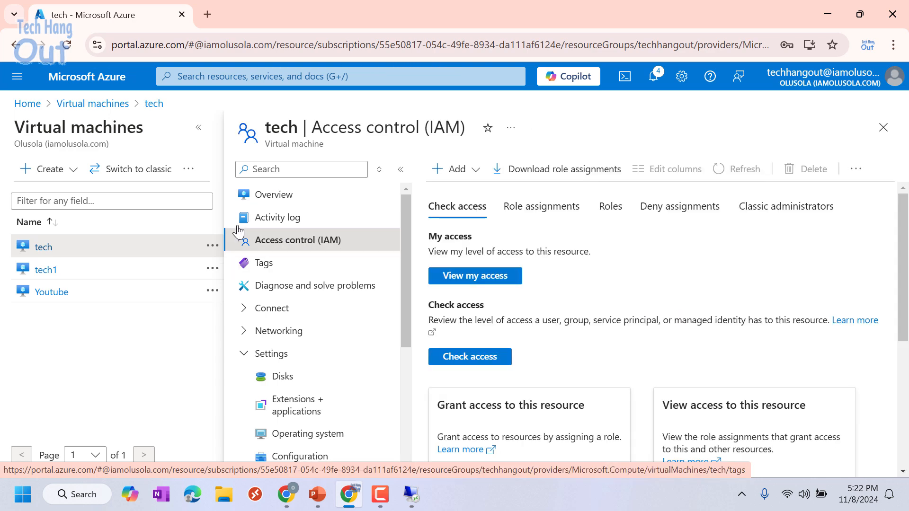
click(198, 127)
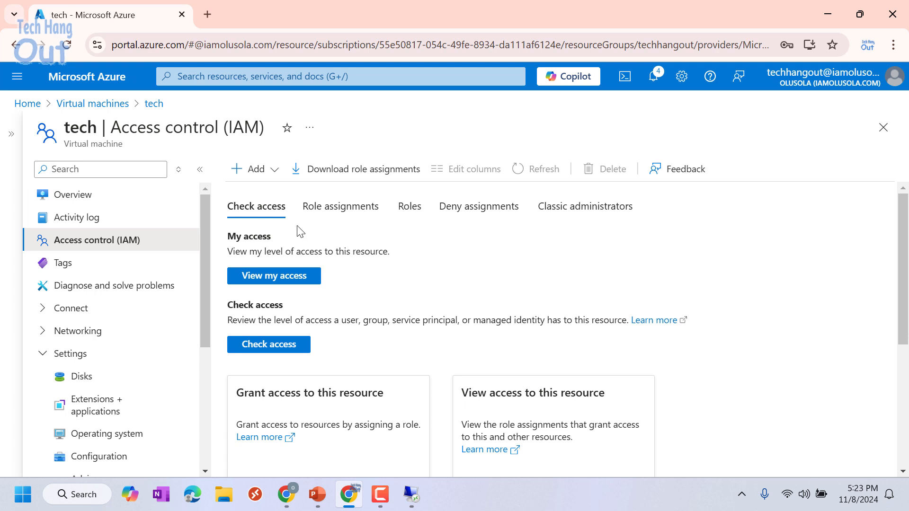
- Add a role assignment on the tech VM, searching 'user log' and selecting Virtual Machine User Login
click(283, 175)
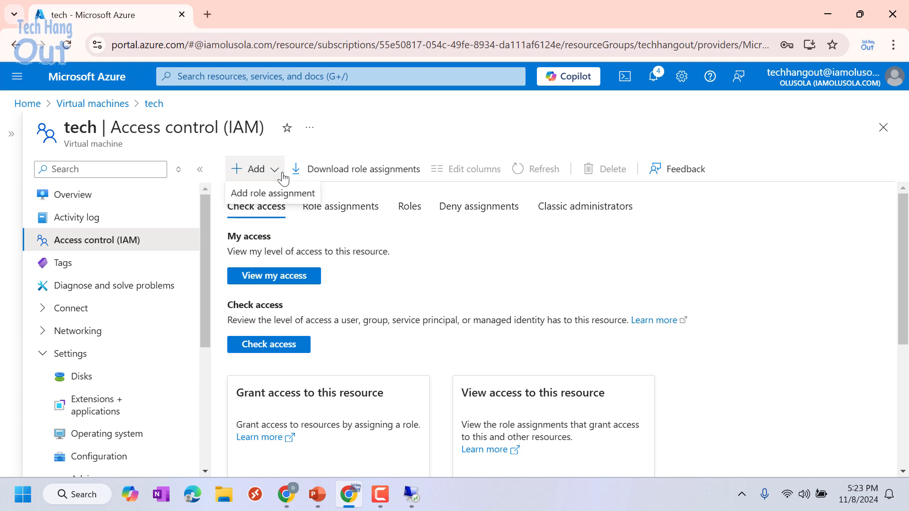
click(287, 197)
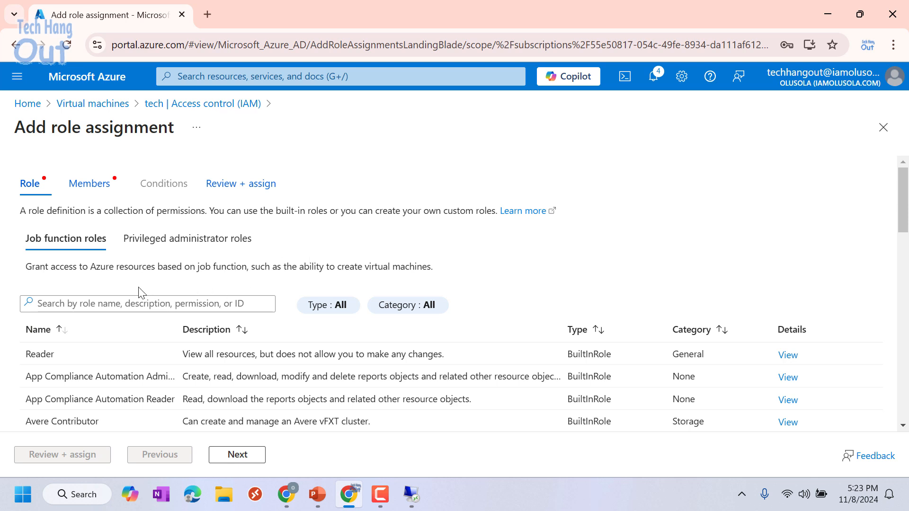
click(113, 306)
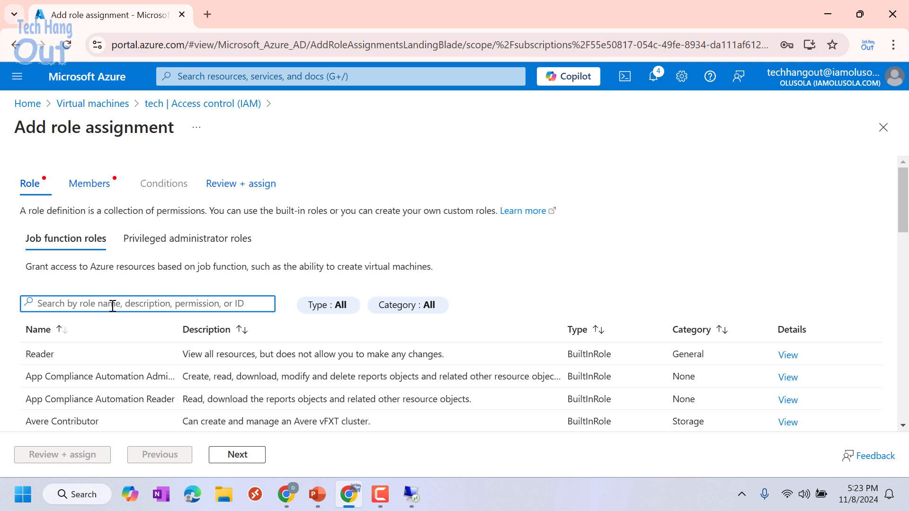
text(user)
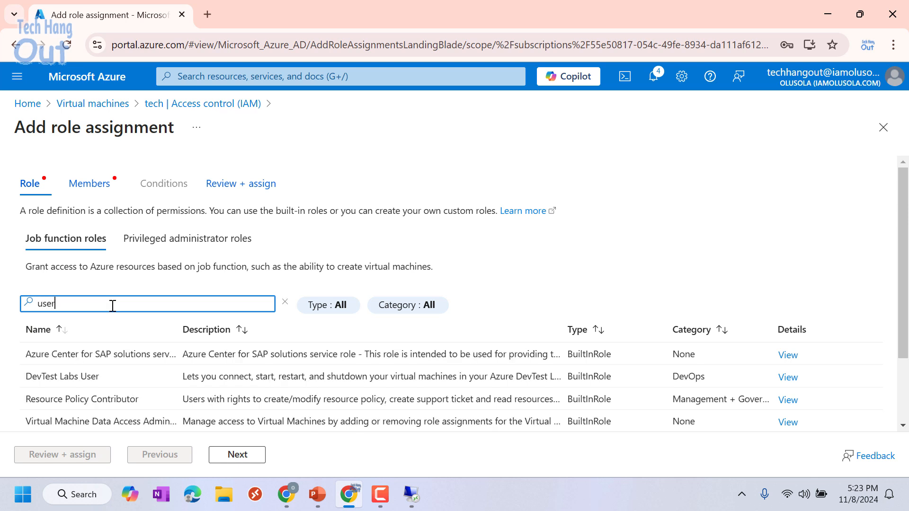
text( login)
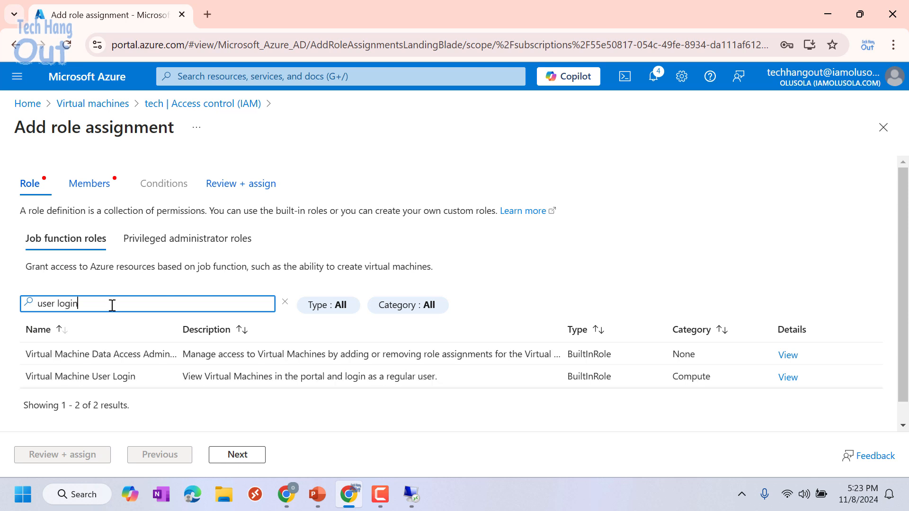
click(79, 377)
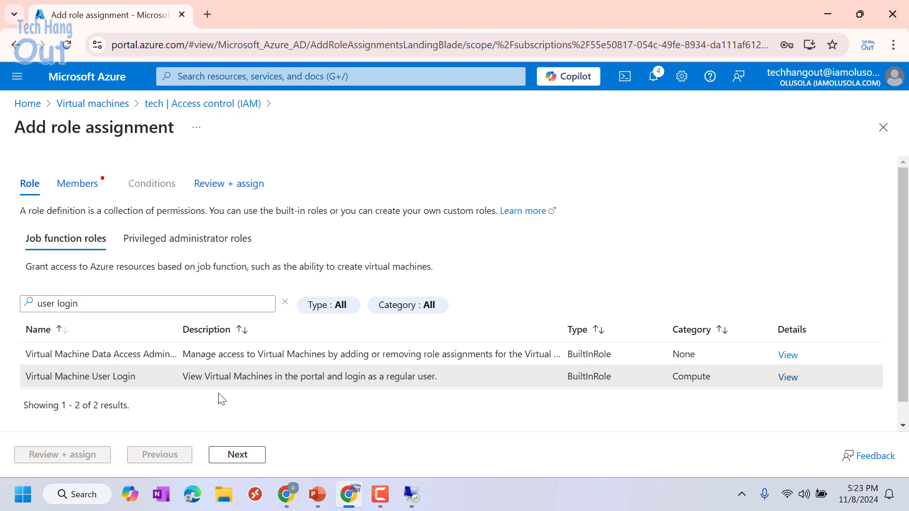
click(240, 457)
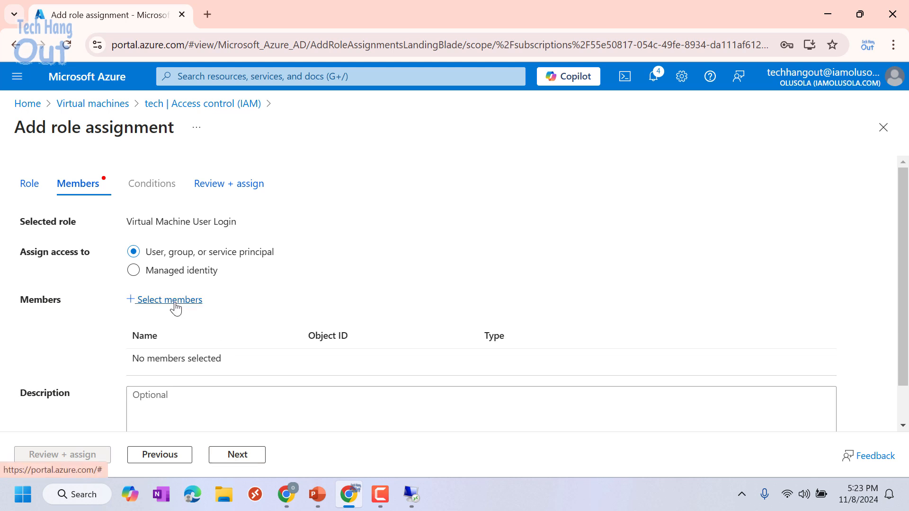
- Select the user found by searching 'te' as member, then Review + assign the role
click(170, 300)
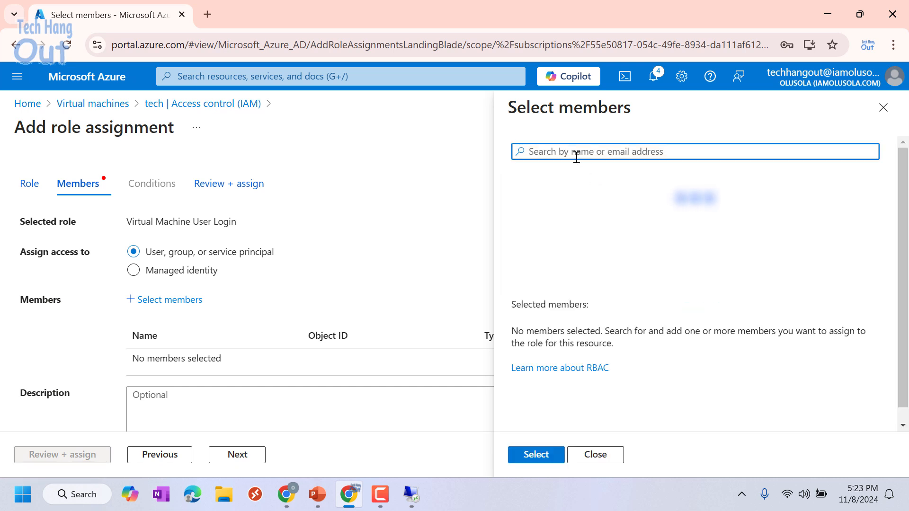
text(tech)
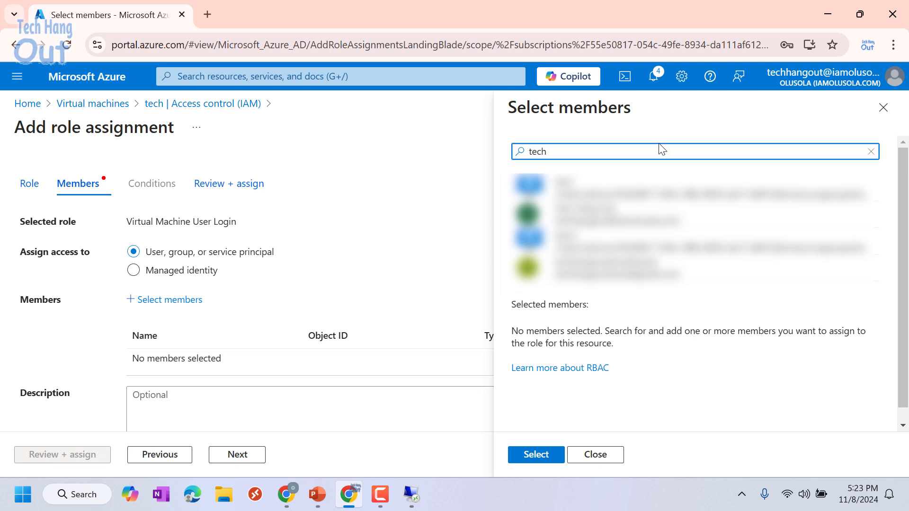
click(593, 215)
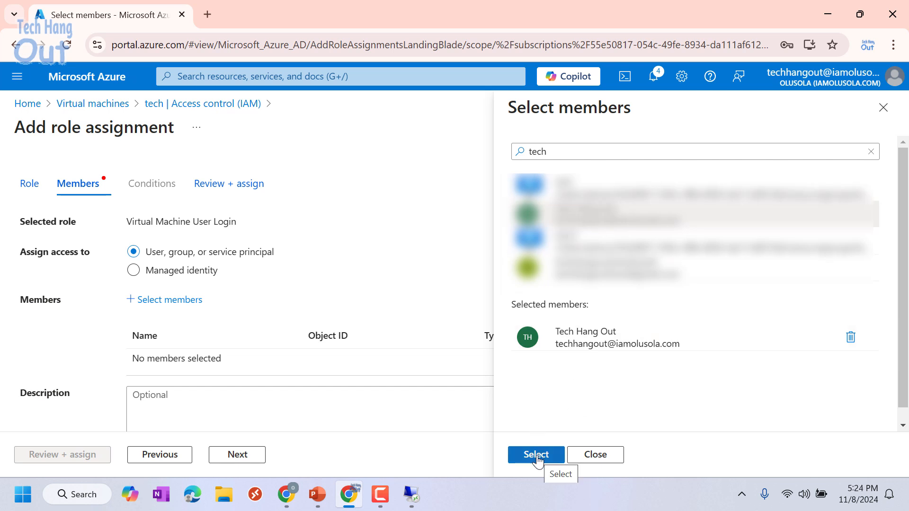
click(537, 455)
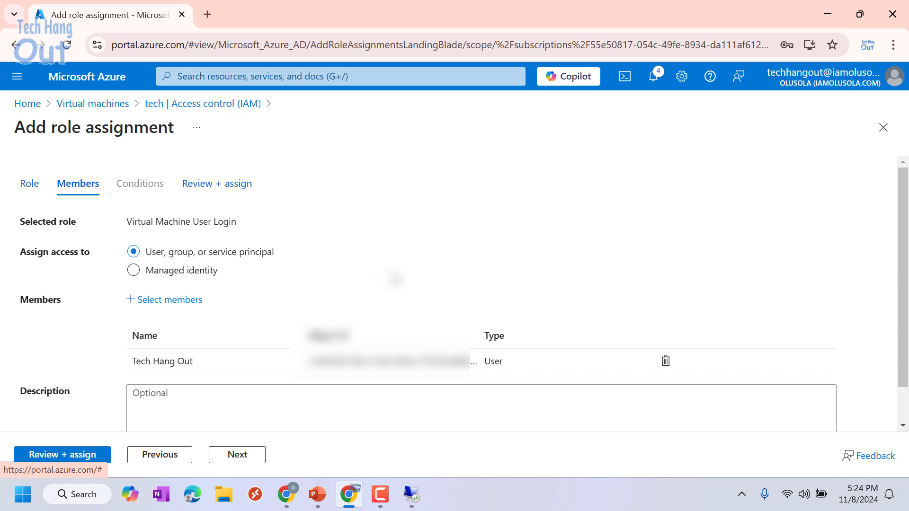
scroll(396, 279, down, 1)
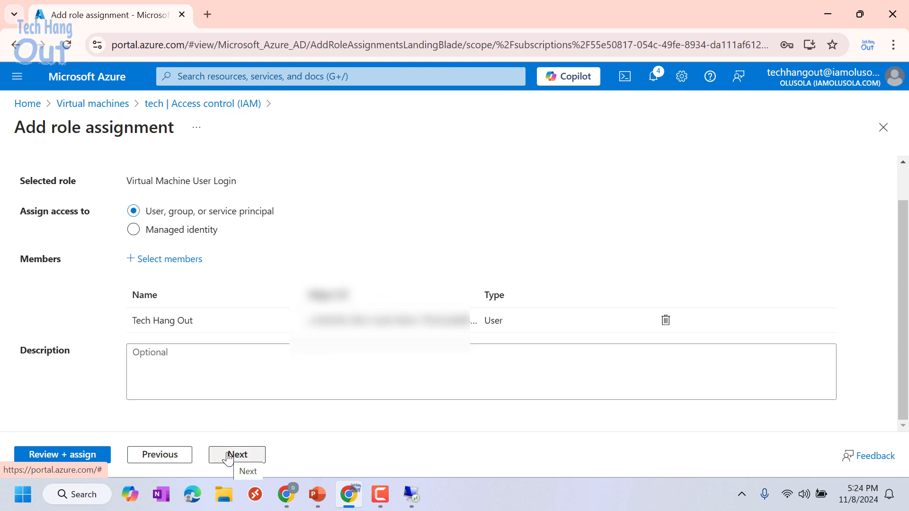
click(227, 455)
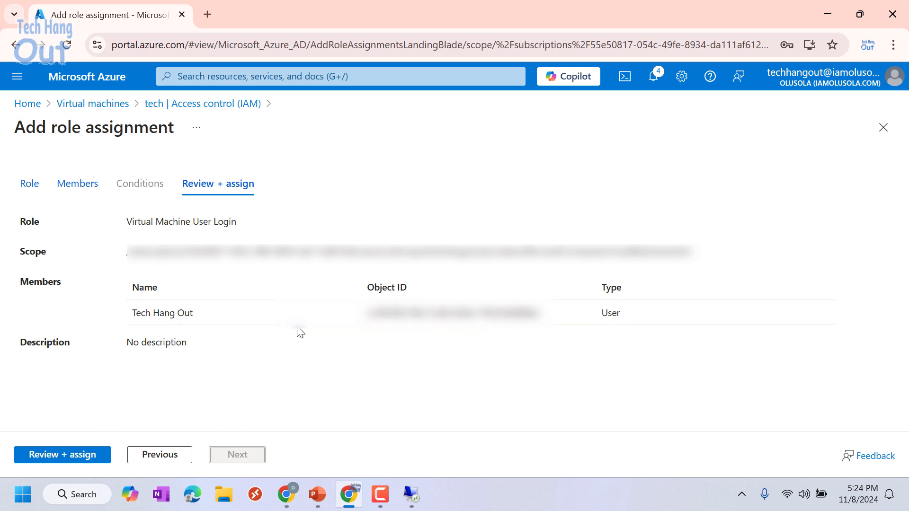
click(82, 455)
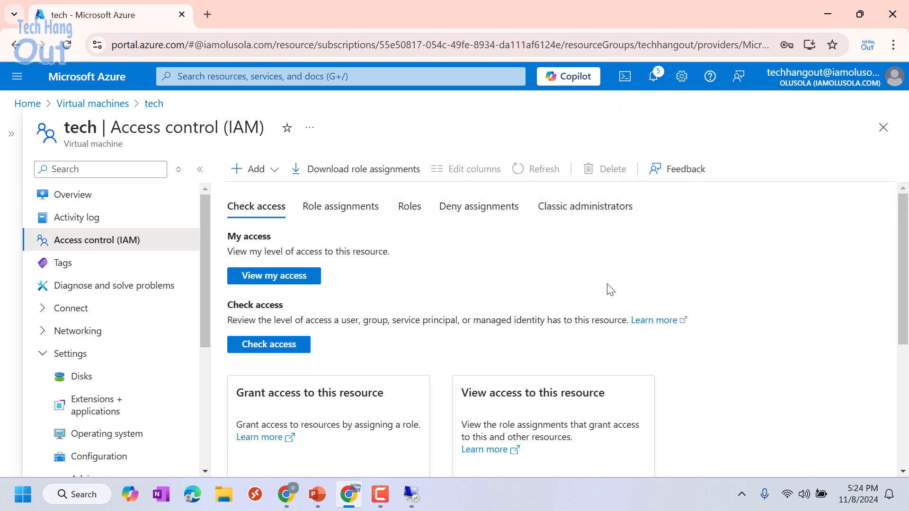
- Show the tech VM's Overview, Running in East US at 13.90.18.127
key(alt+Tab)
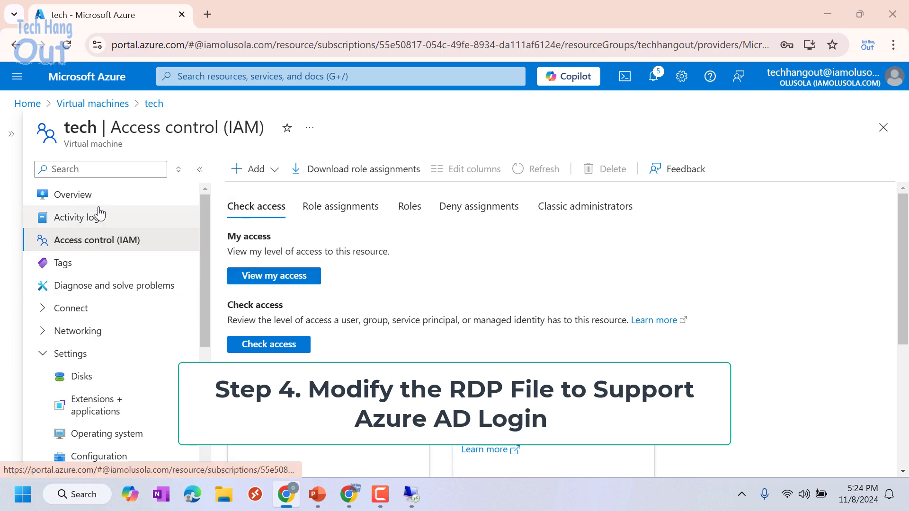
click(84, 195)
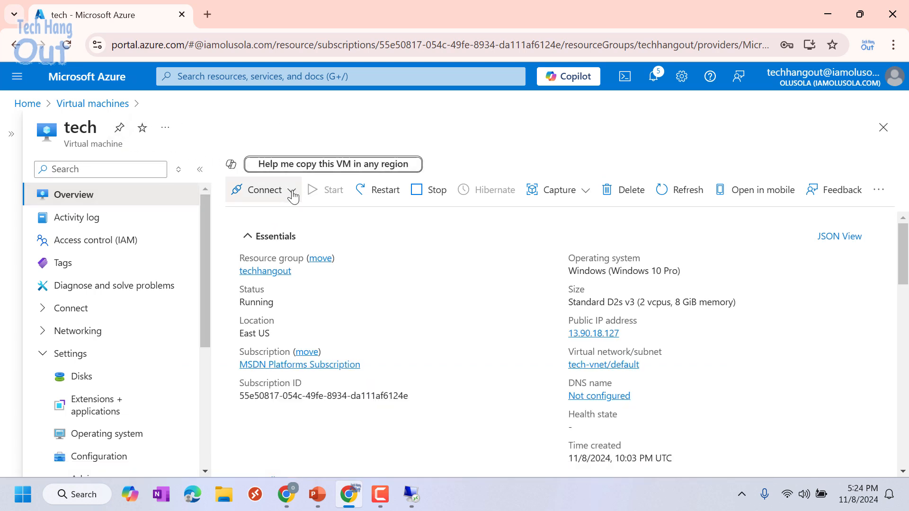
- Choose Connect from the tech VM's Connect dropdown to see its Native RDP option on port 3389
click(289, 194)
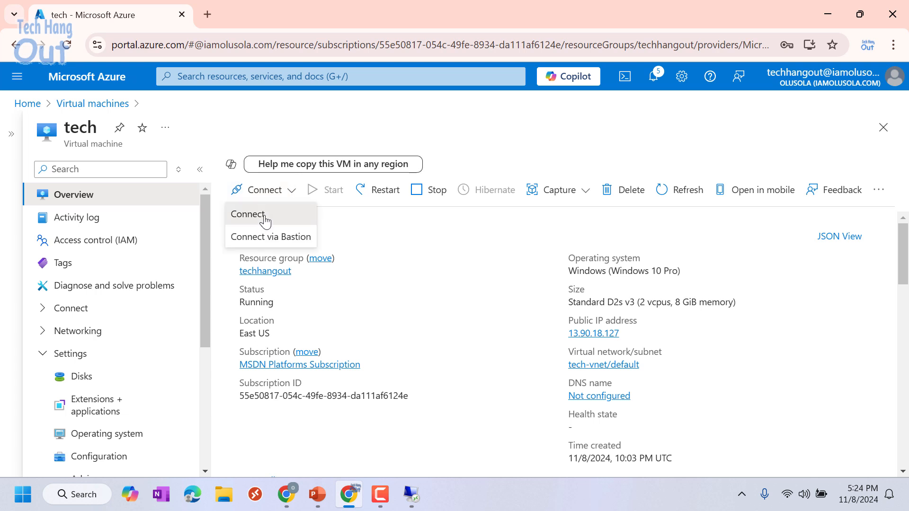
click(270, 215)
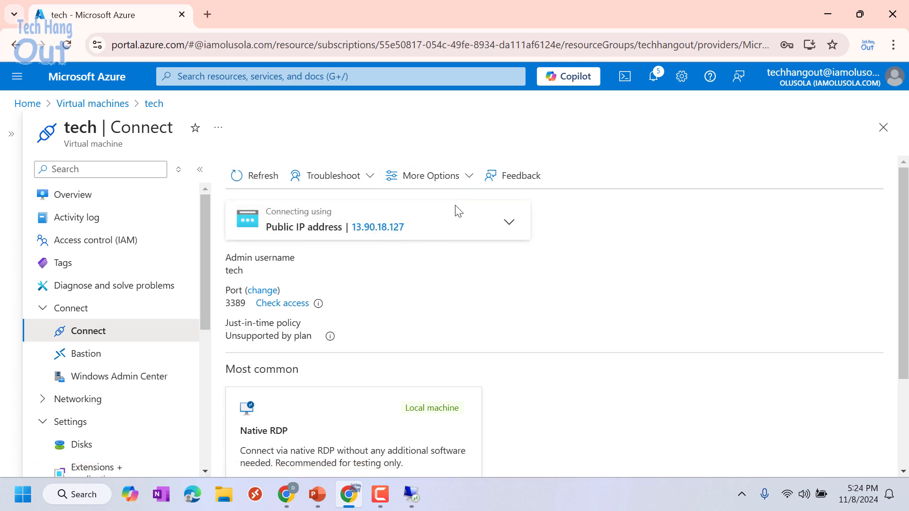
- Download tech.rdp from the Native RDP section and show it in the Downloads folder
scroll(520, 260, down, 1)
scroll(588, 233, down, 1)
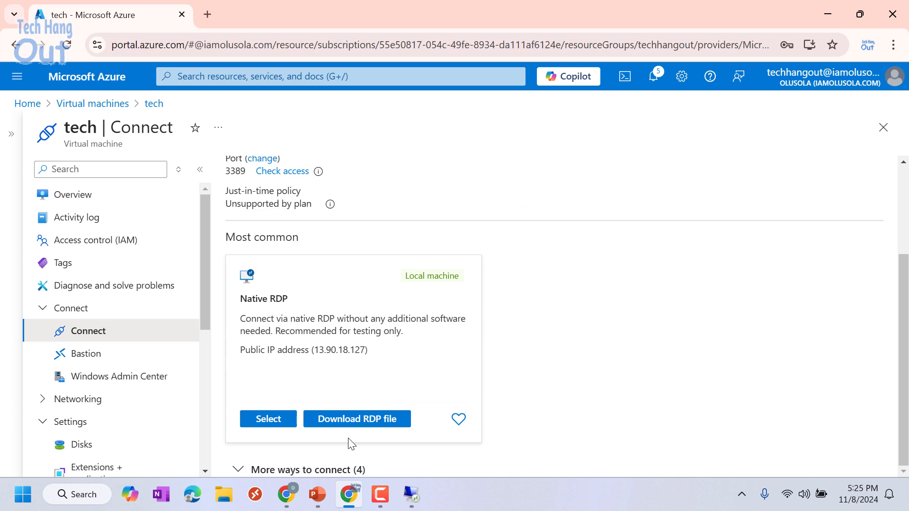
click(341, 421)
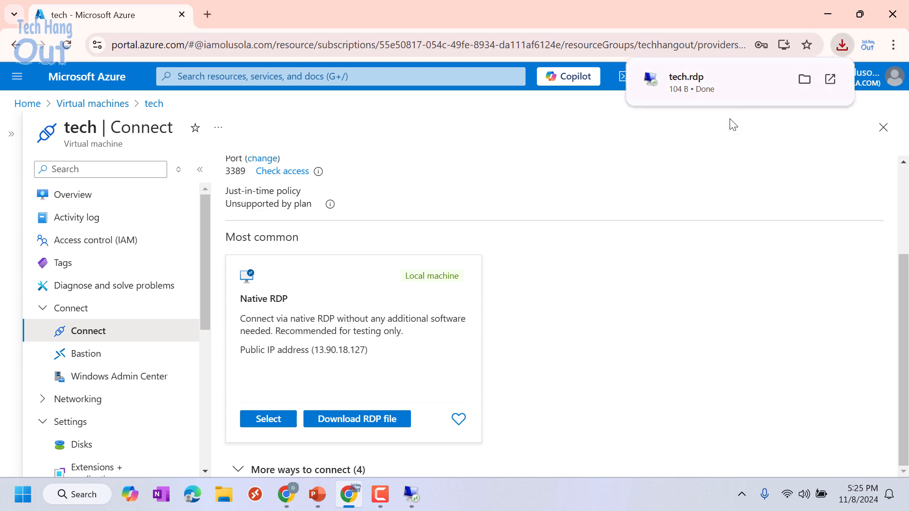
mouse_move(797, 88)
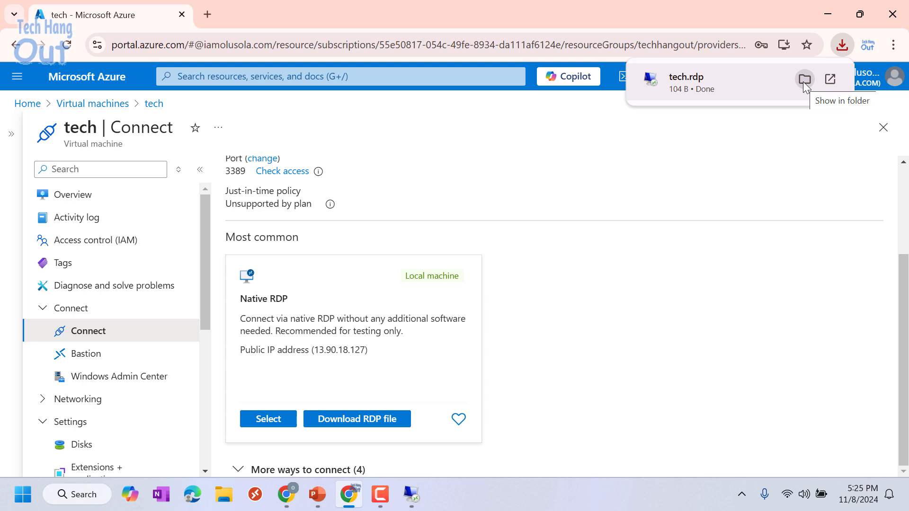
click(802, 81)
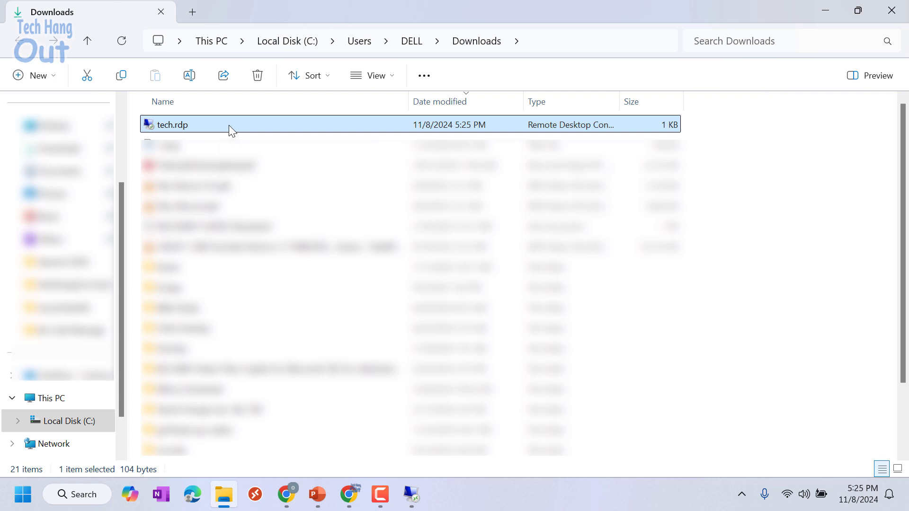
- Open tech.rdp from the Downloads folder with Edit in Notepad
right_click(229, 125)
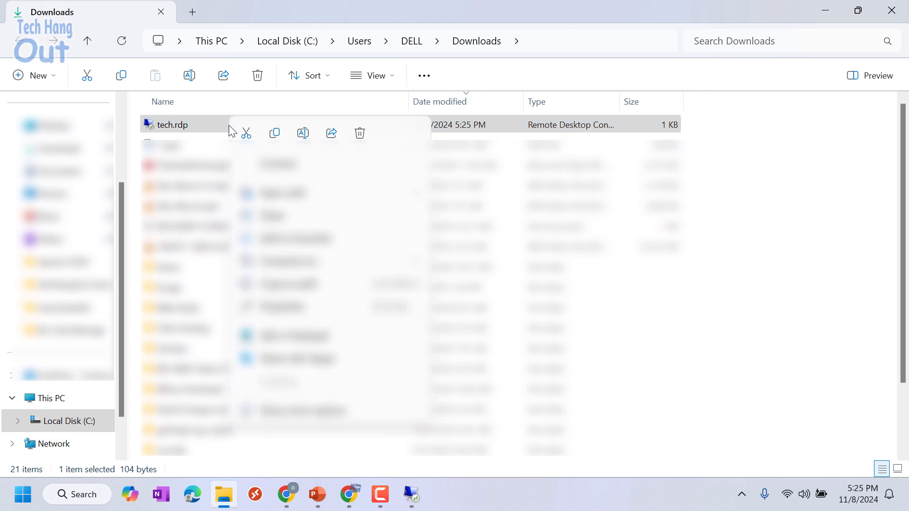
mouse_move(284, 193)
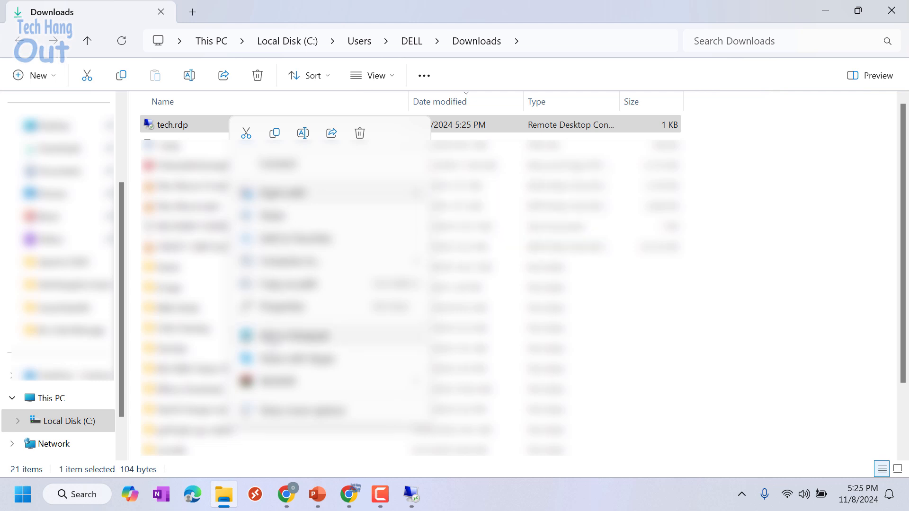
click(270, 336)
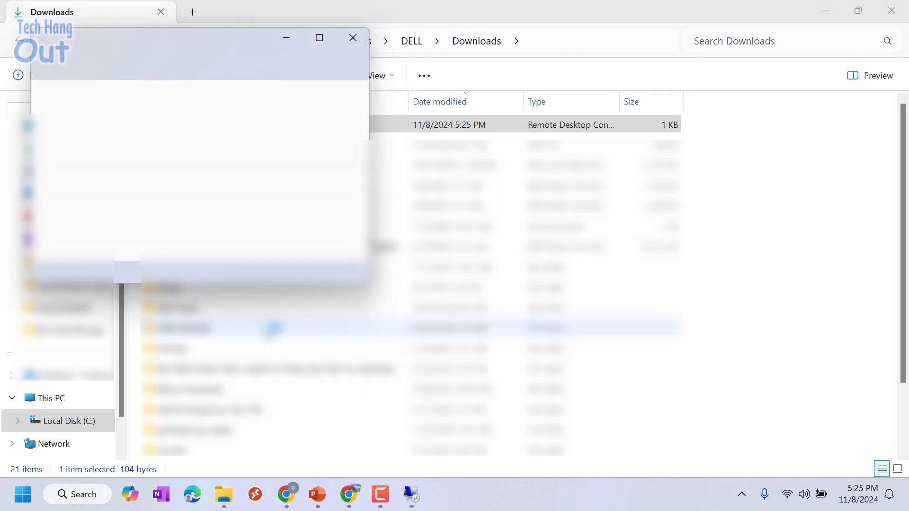
- Add the lines enablecredsspsupport:i:0 and authentication level:i:2 after the username line in tech.rdp
click(318, 41)
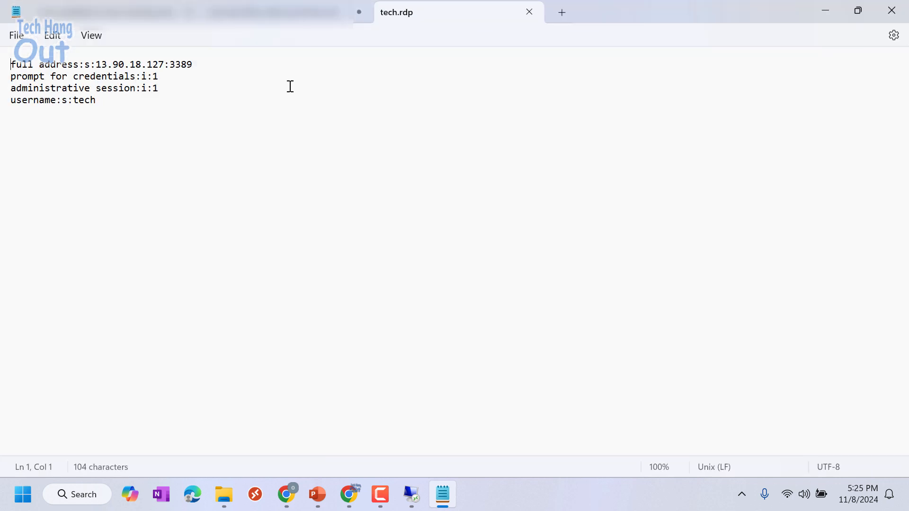
click(178, 170)
key(alt+Tab)
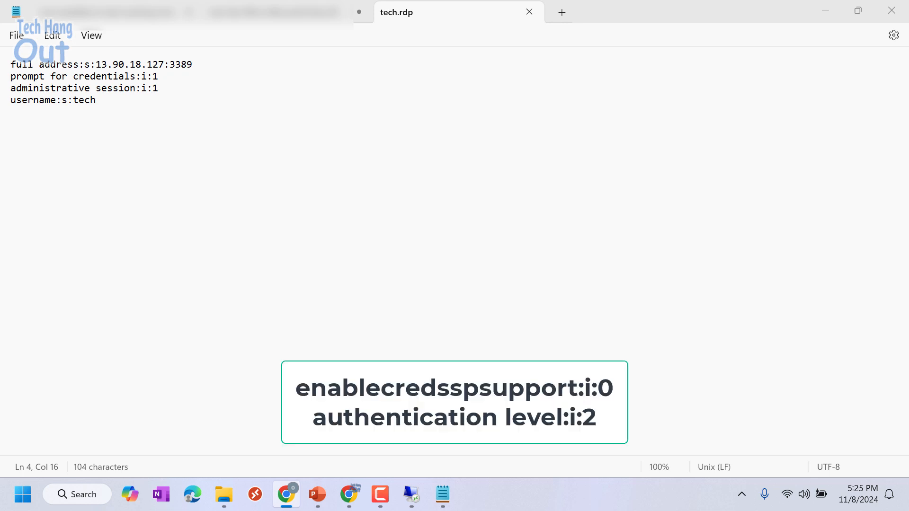
click(131, 106)
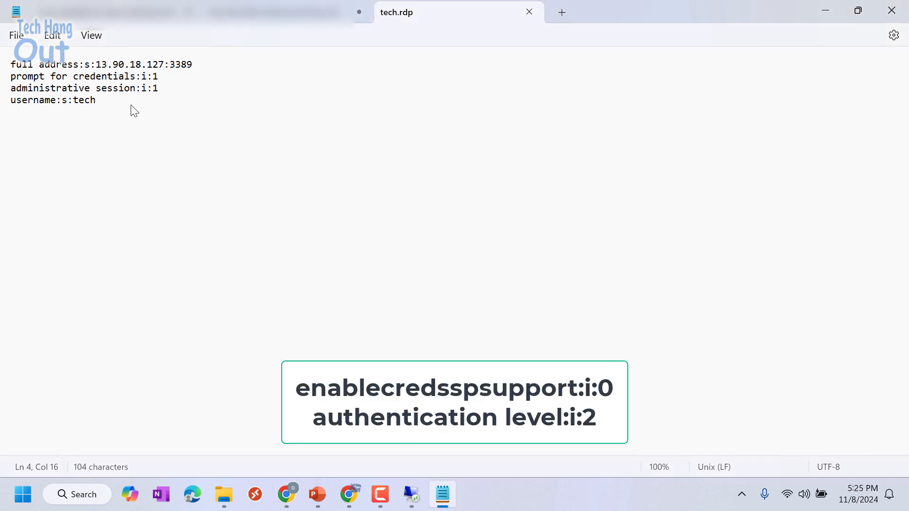
key(Return)
text(enablecredsspsupport:i:0 authentication level:i:2)
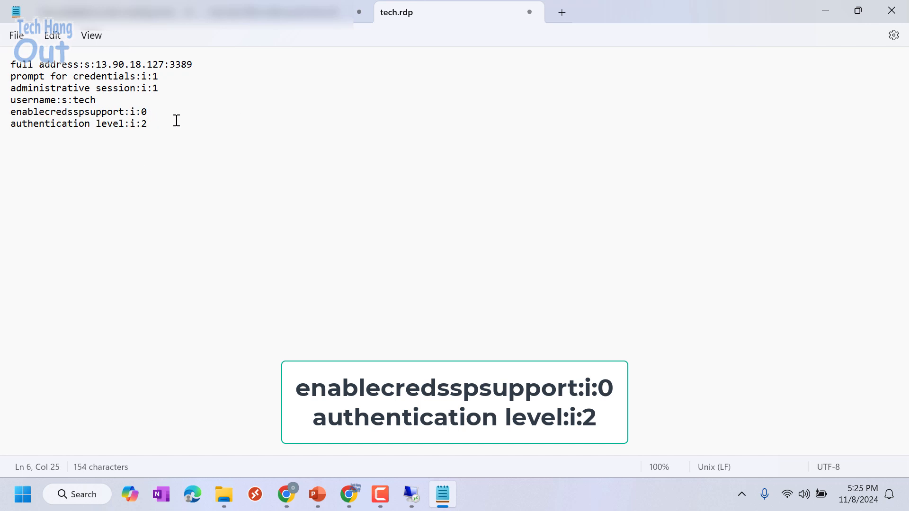
drag(160, 133, 1, 122)
click(275, 184)
- Save tech.rdp, close Notepad and return to the Downloads folder
key(ctrl+s)
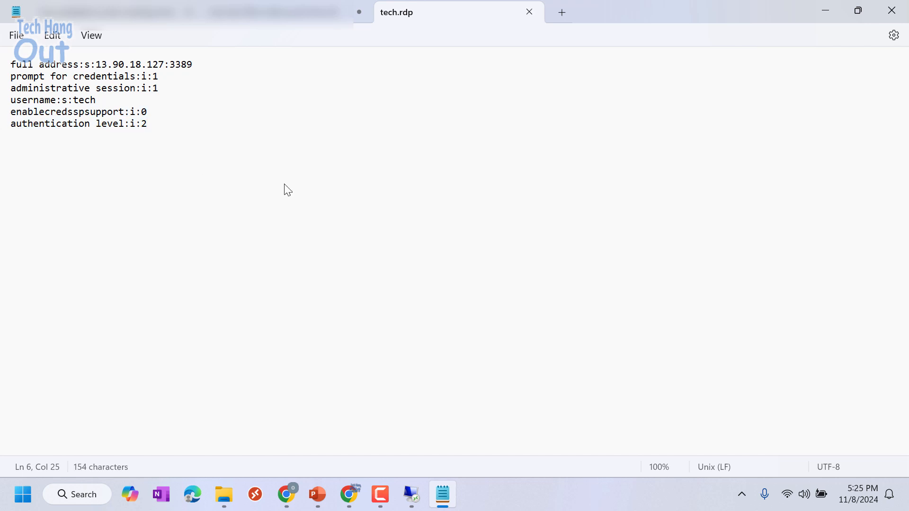
click(528, 12)
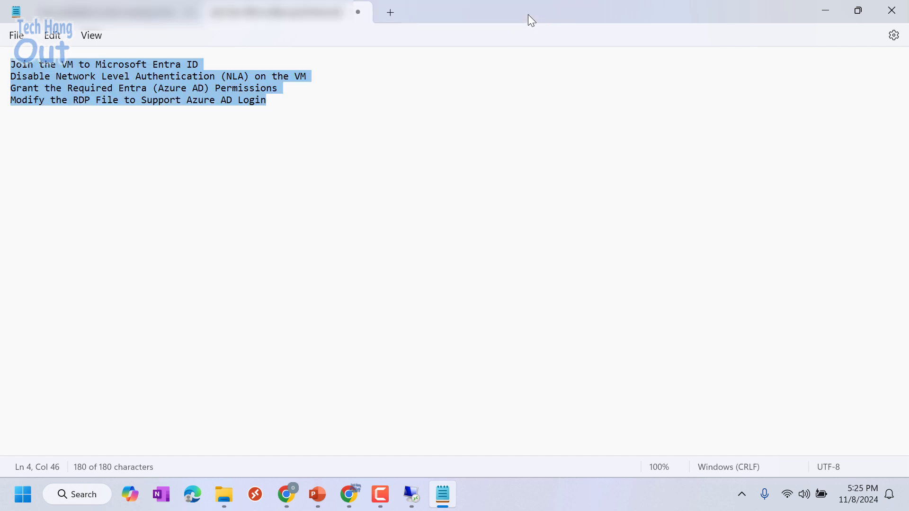
click(223, 492)
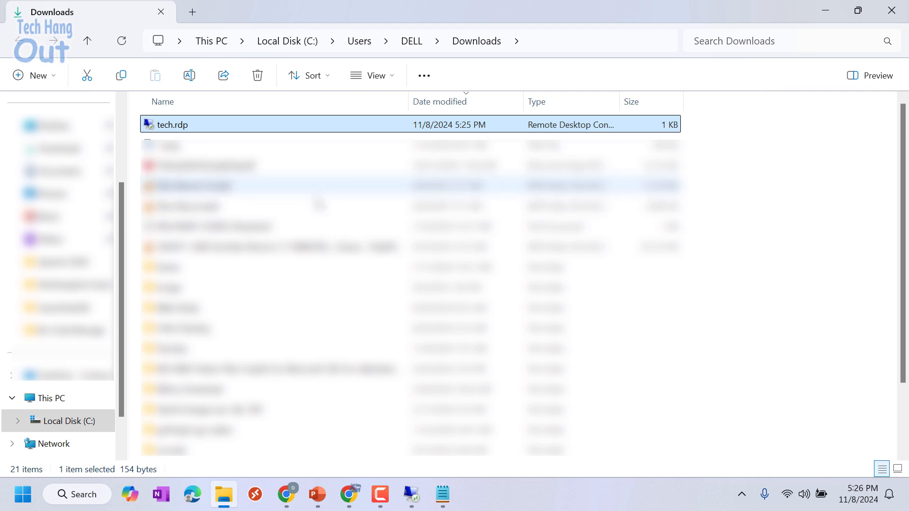
- Launch tech.rdp and connect to 13.90.18.127, accepting the certificate warning
click(225, 188)
click(188, 129)
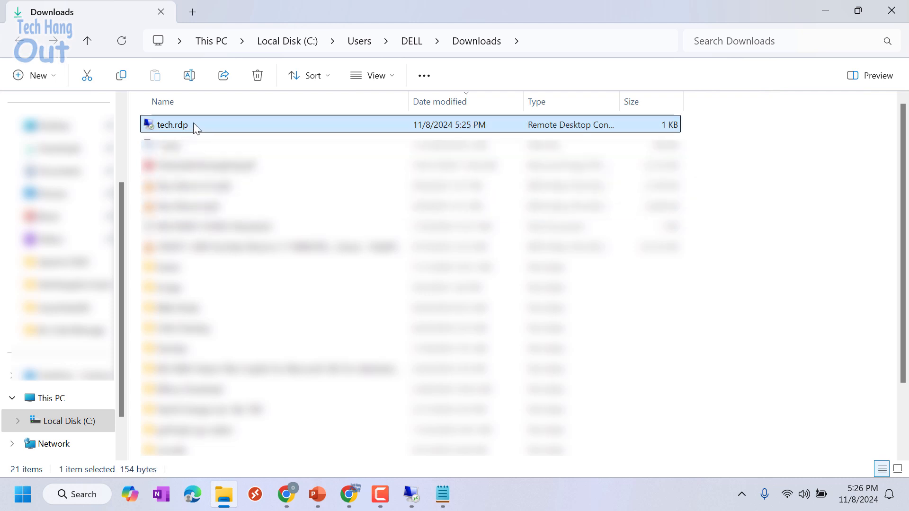
double_click(195, 127)
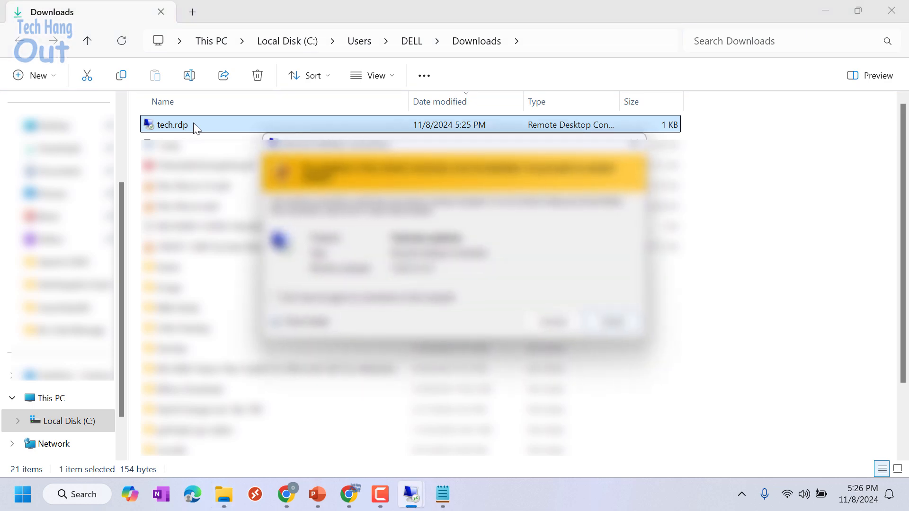
click(553, 323)
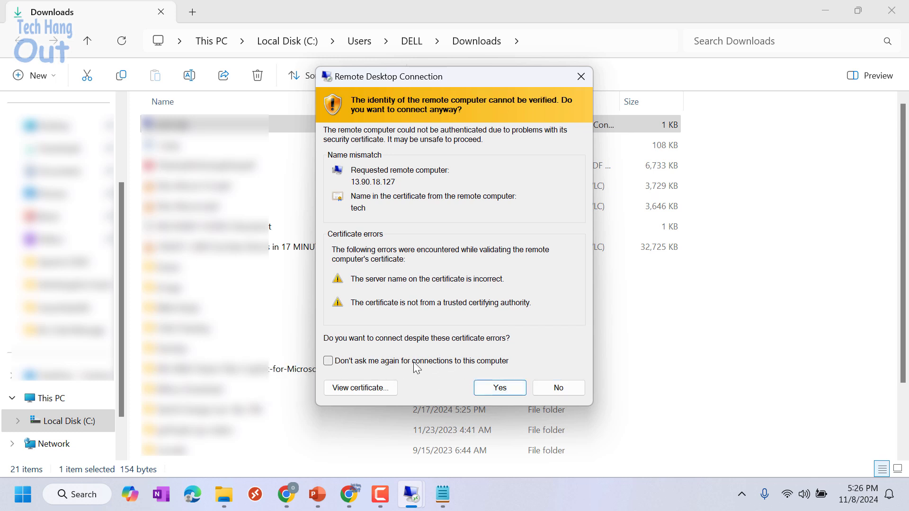
click(507, 392)
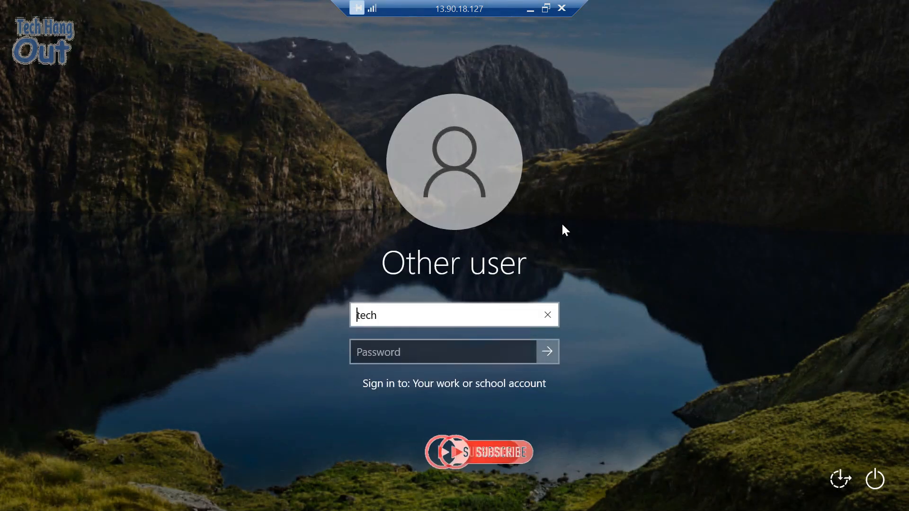
- Replace the prefilled username with AzureAD\ followed by the work e-mail address, fixing a typo
click(418, 309)
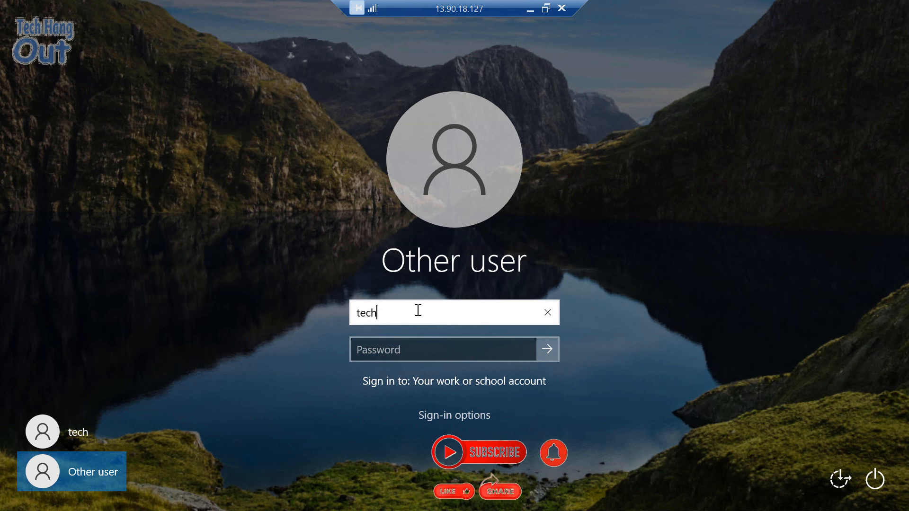
key(BackSpace)
key(BackSpace)
key(BackSpace)
key(BackSpace)
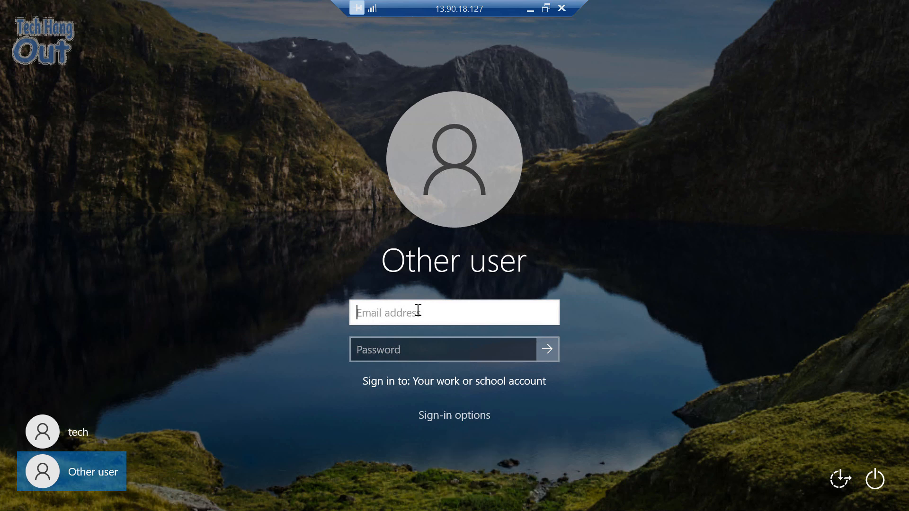
text(AzureAd\)
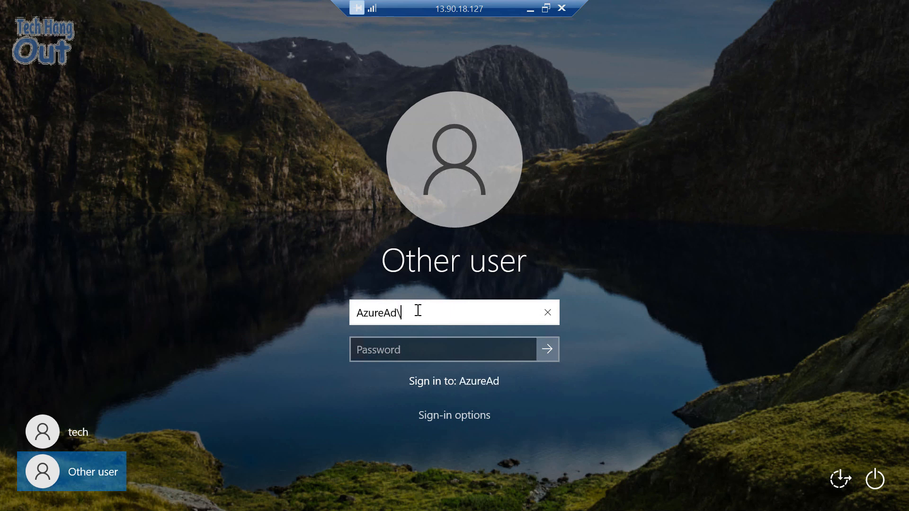
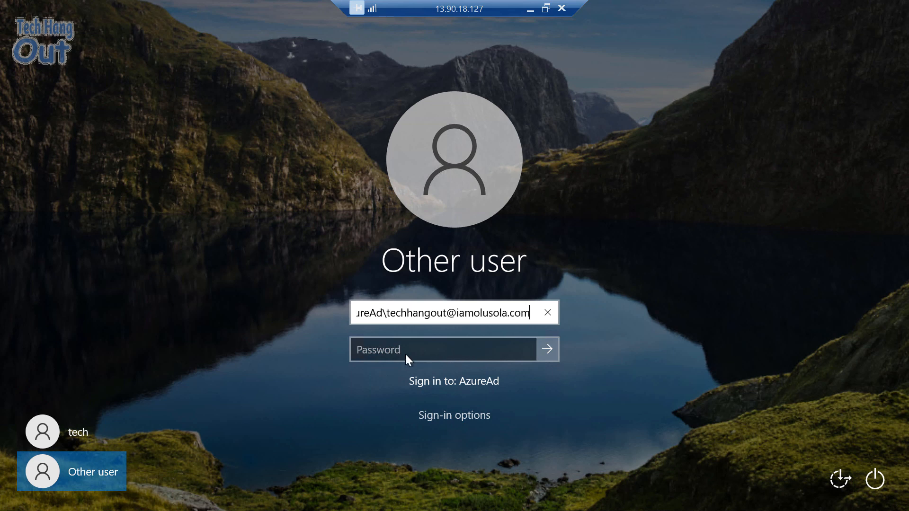
- Enter the work account's password and submit the sign-in
click(403, 353)
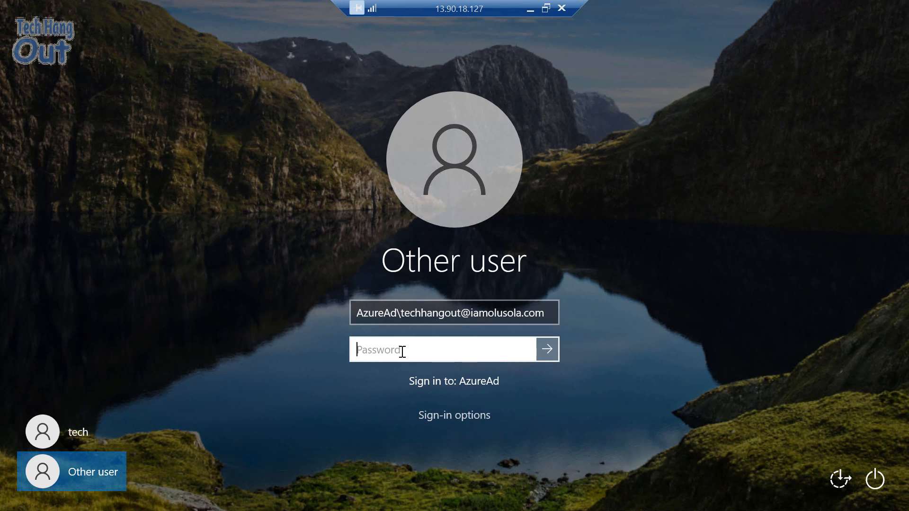
text(************)
click(552, 353)
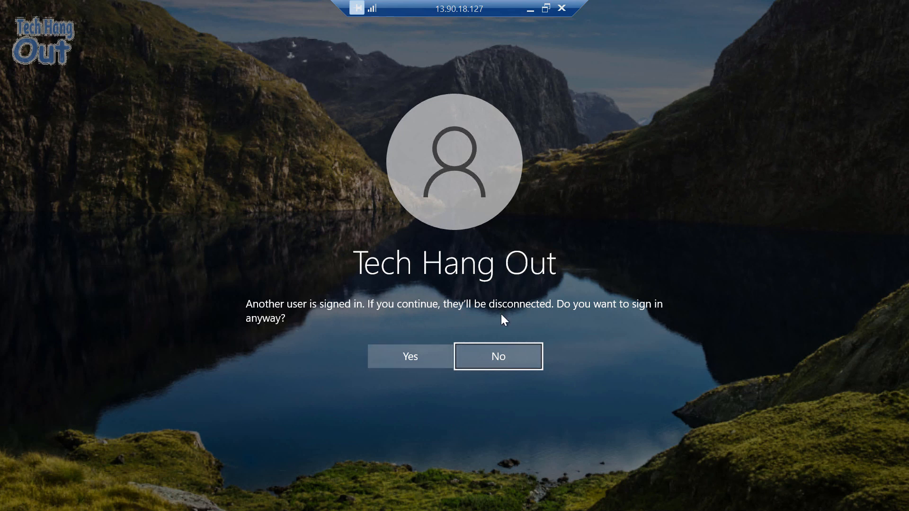
- Confirm signing in despite the other user, then close the Edge welcome dialog
click(409, 356)
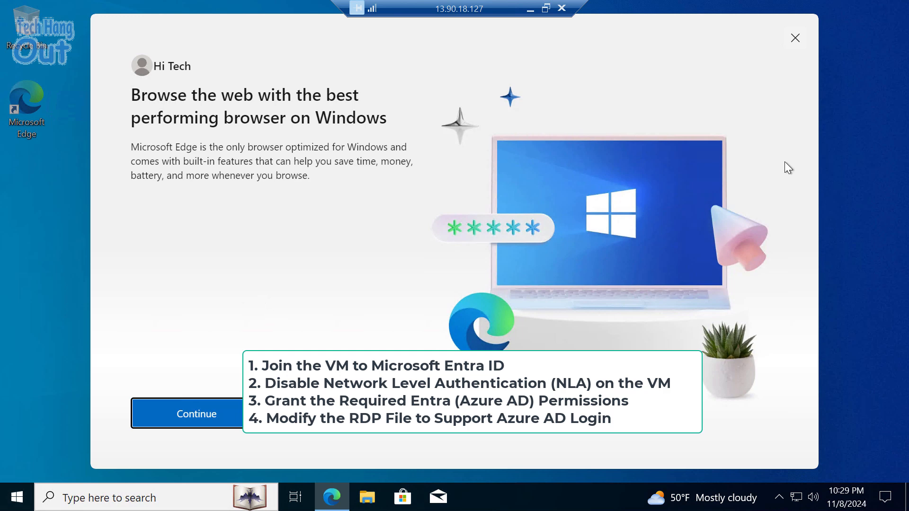
click(800, 44)
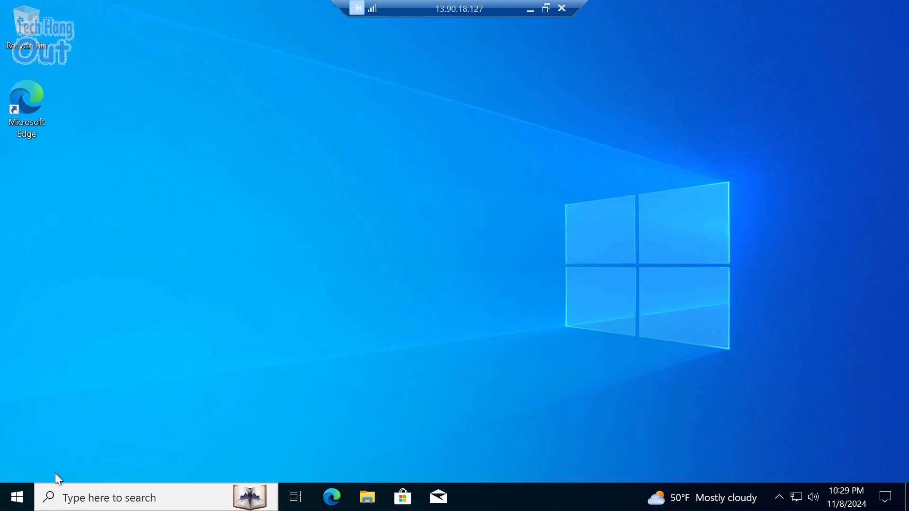
- Go to Settings > Accounts > Access work or school to view the Entra ID connection
click(17, 505)
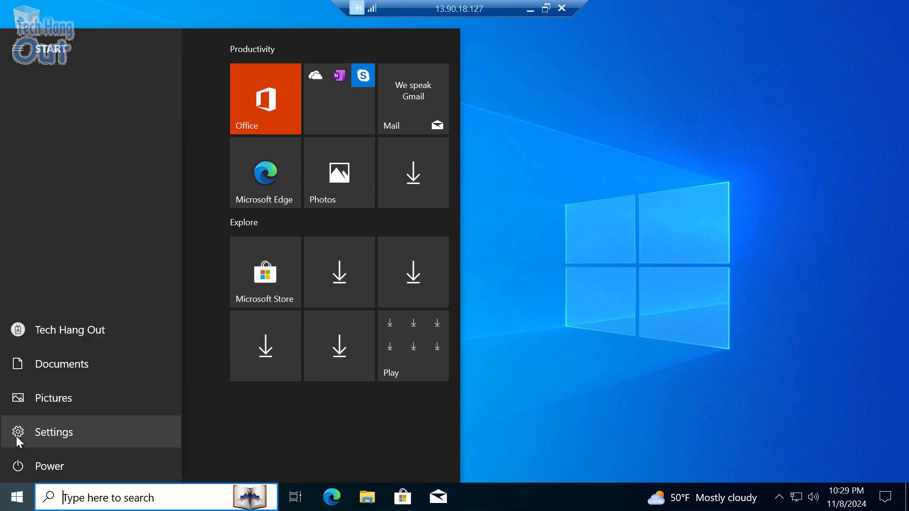
click(16, 436)
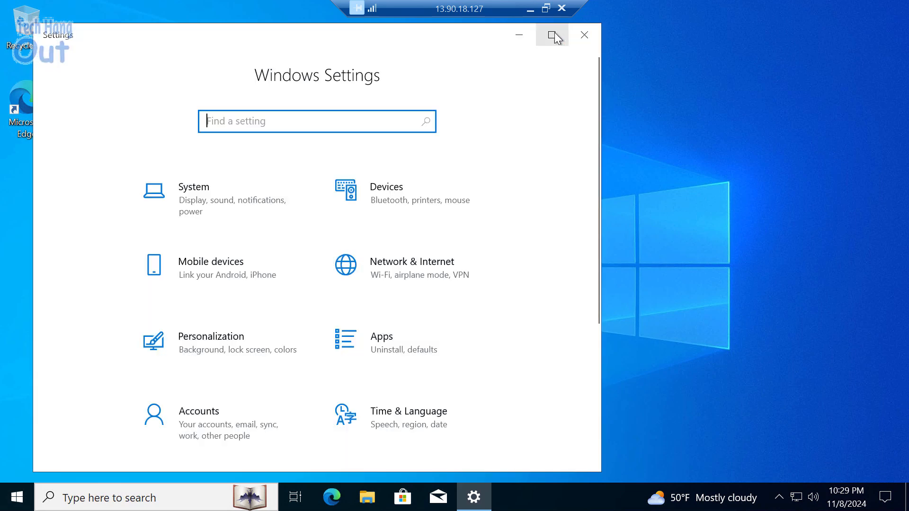
scroll(208, 390, down, 3)
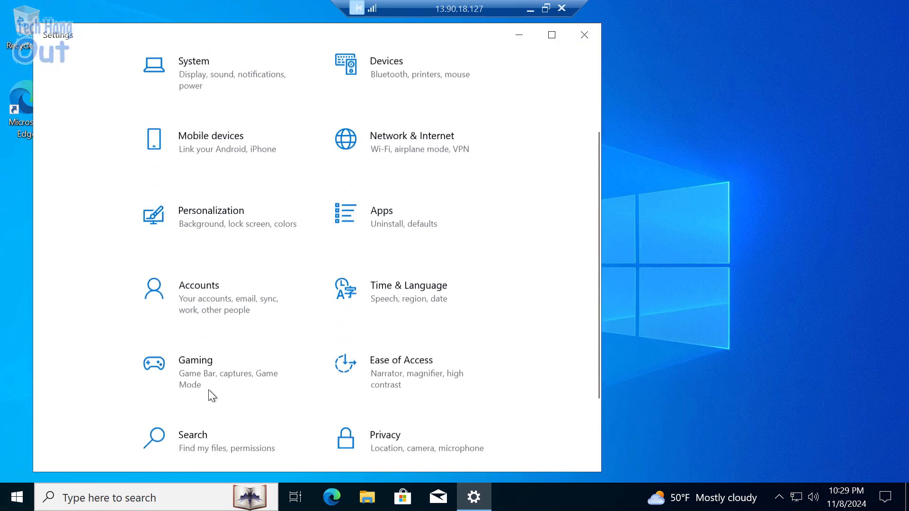
click(198, 296)
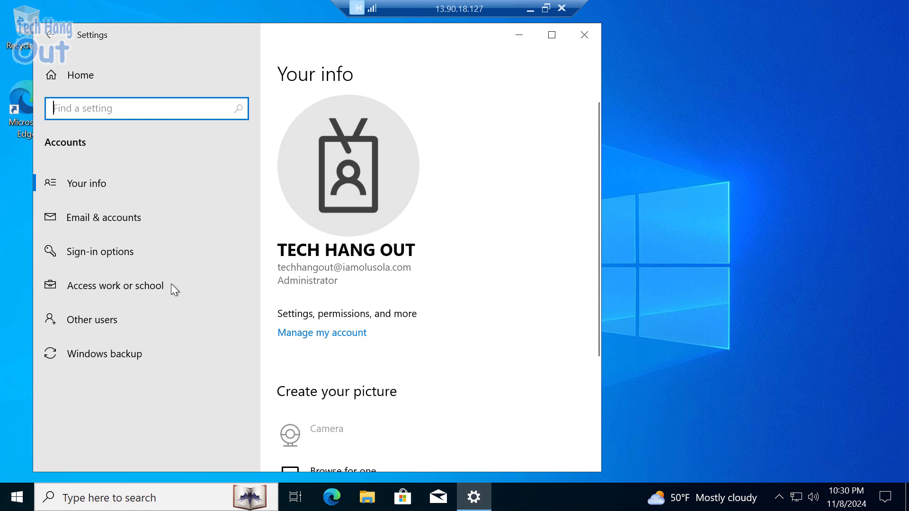
click(138, 290)
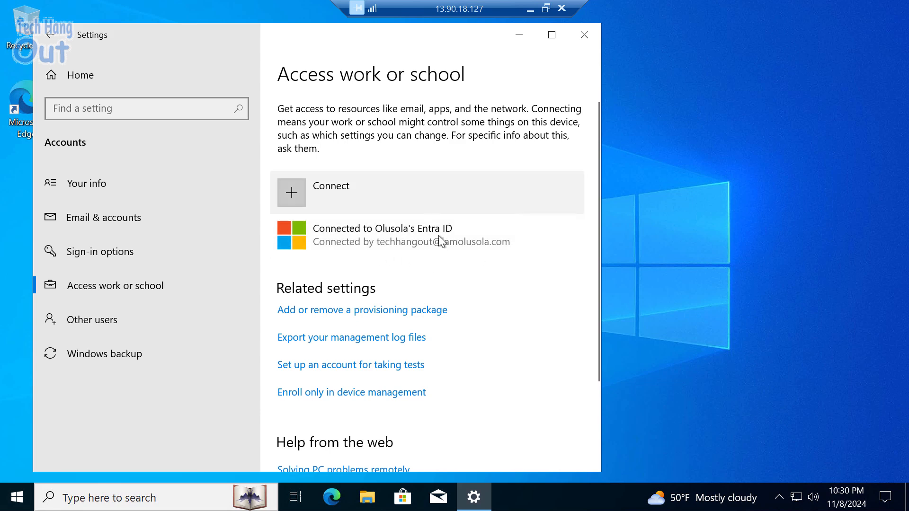
scroll(430, 251, down, 2)
scroll(426, 264, down, 1)
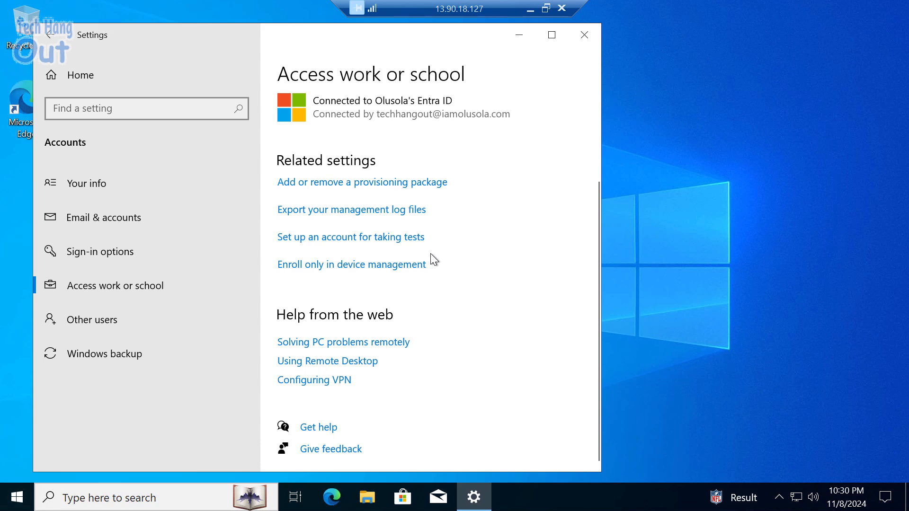
scroll(431, 254, up, 3)
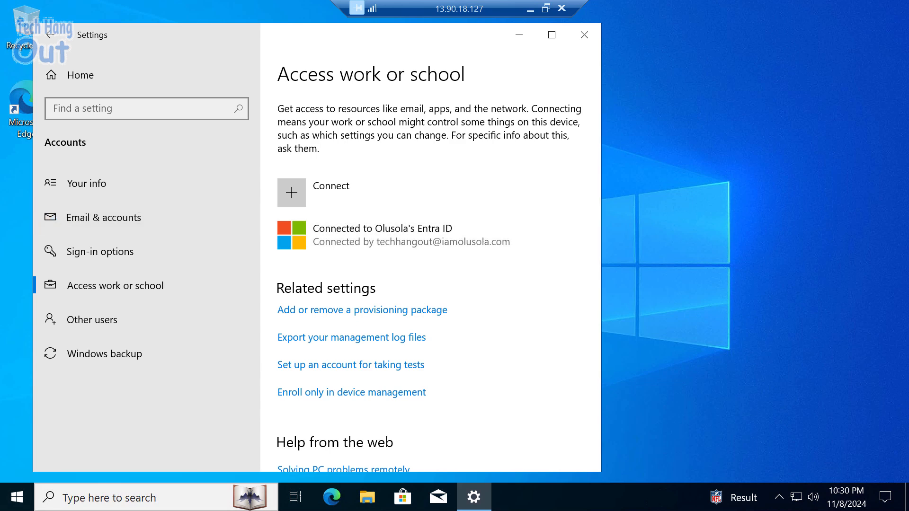
key(super)
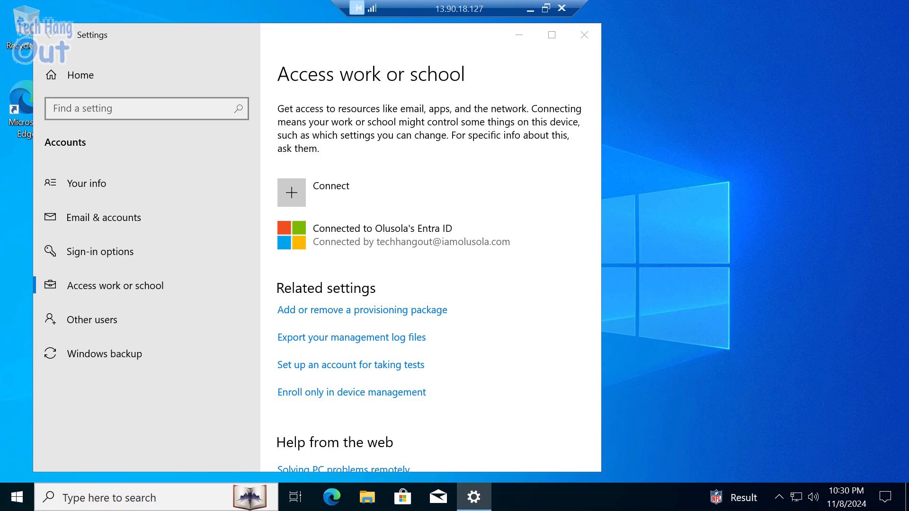